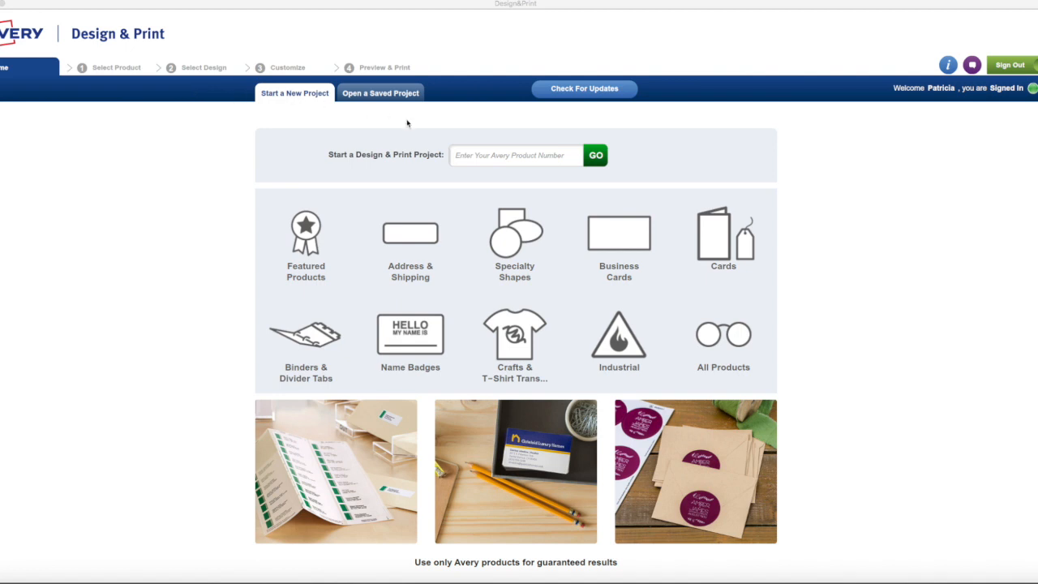
- Quick-search the Avery product list for 5160 and open its address-label designs
click(465, 154)
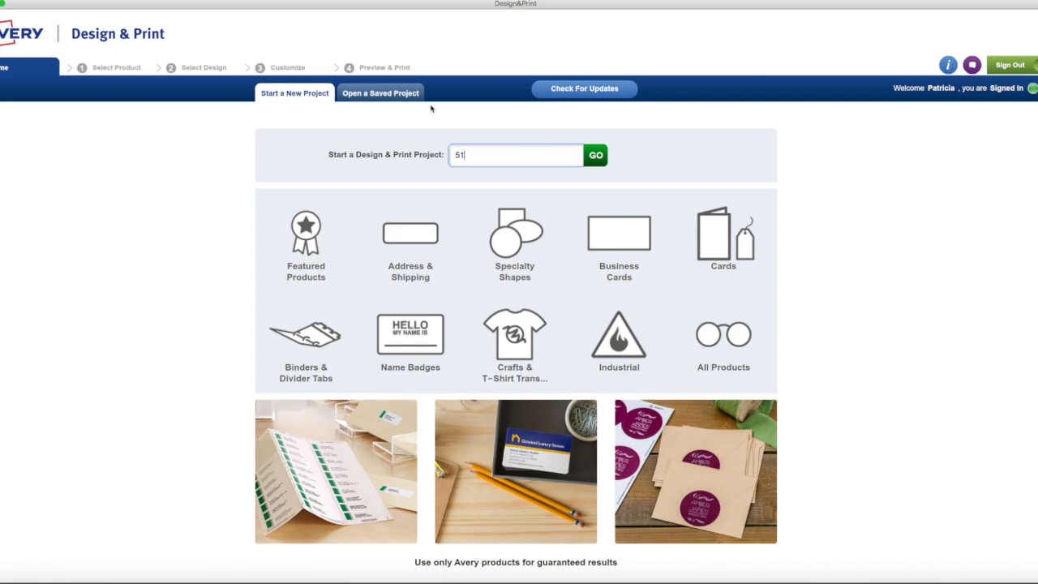
click(426, 242)
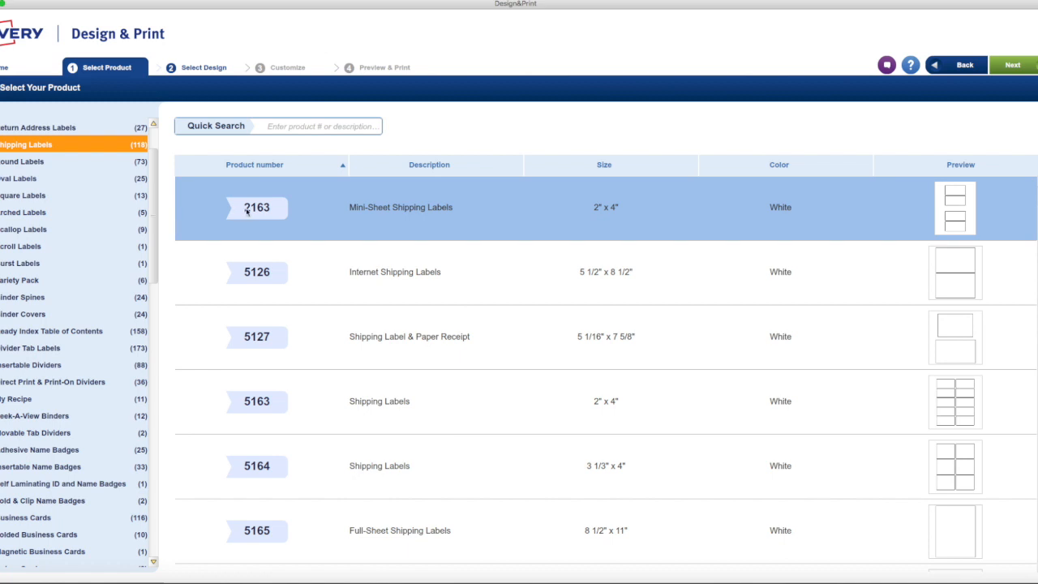
scroll(60, 288, down, 10)
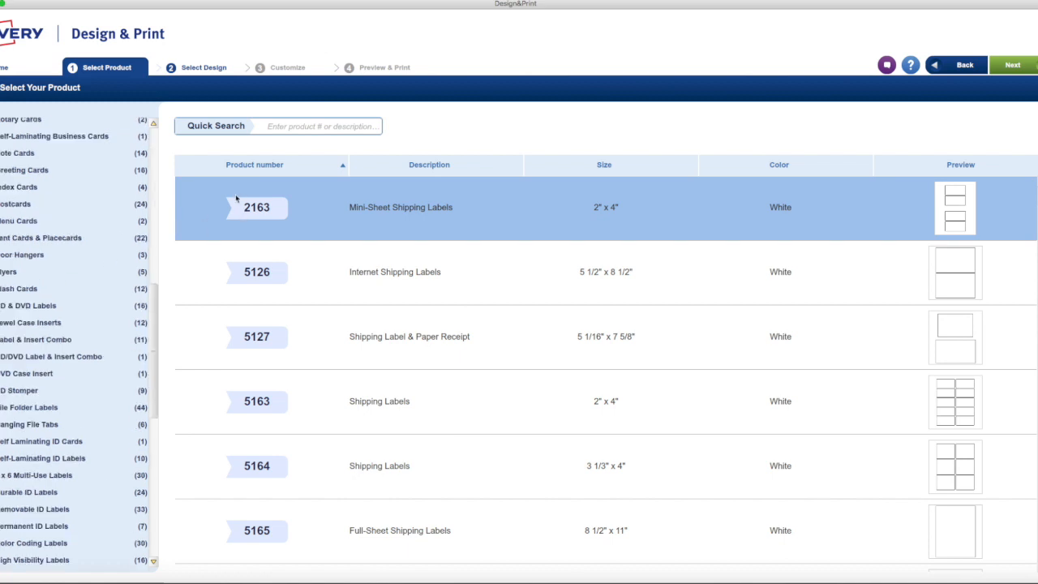
click(308, 126)
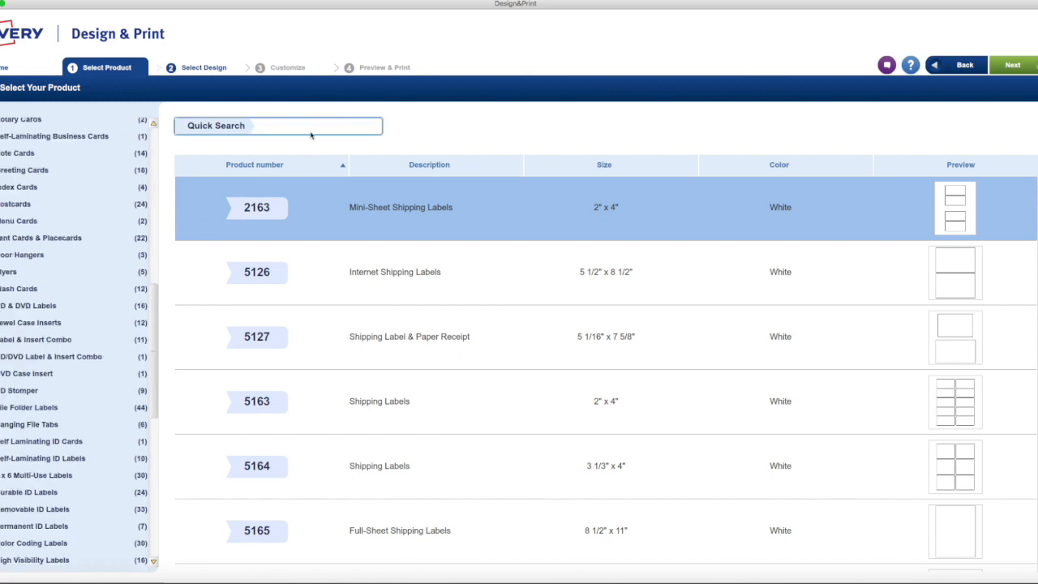
text(5160)
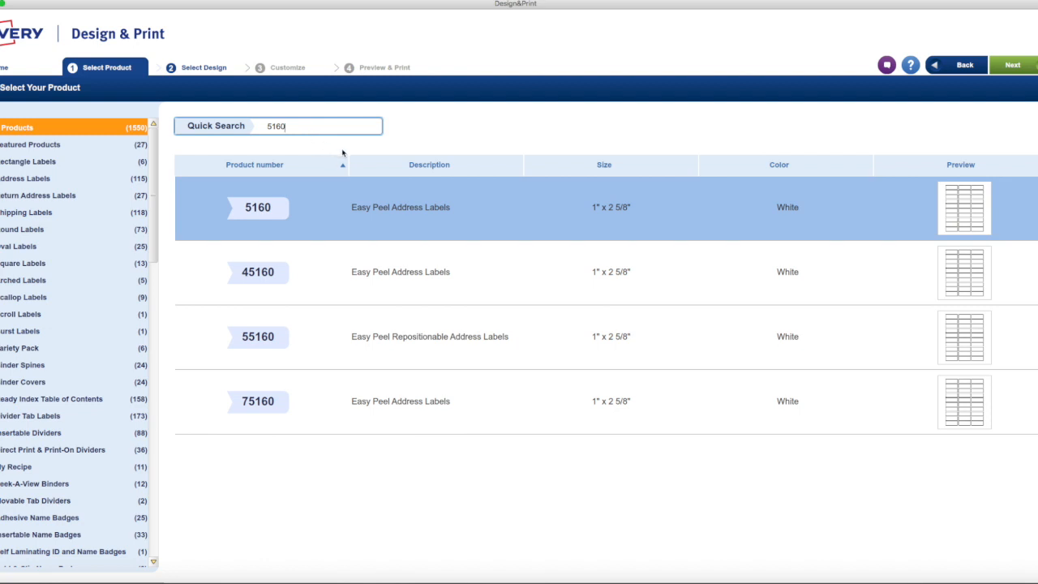
double_click(333, 212)
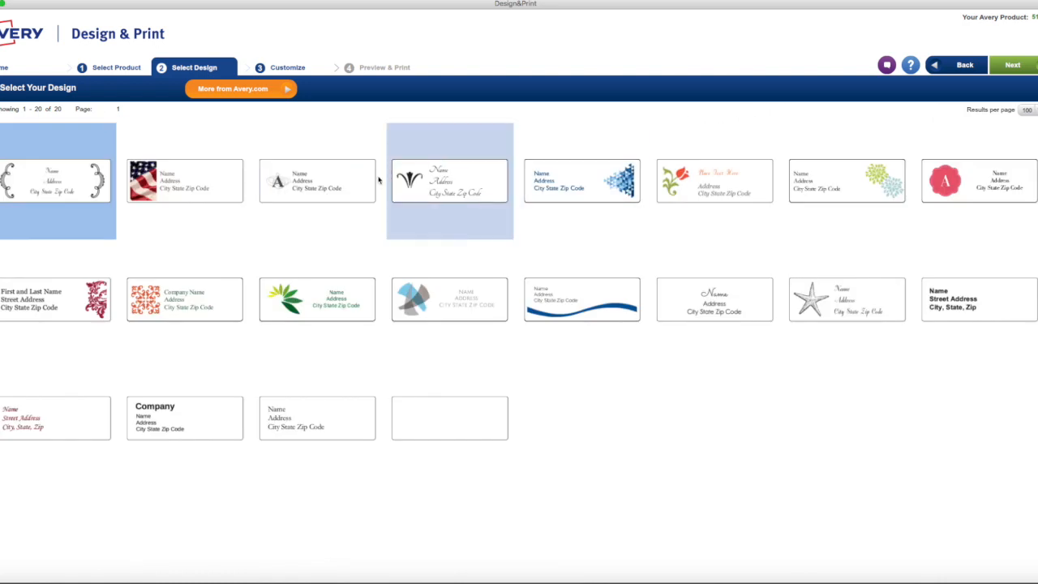
- Pick the blank design tile and open it in the Customize editor
click(450, 427)
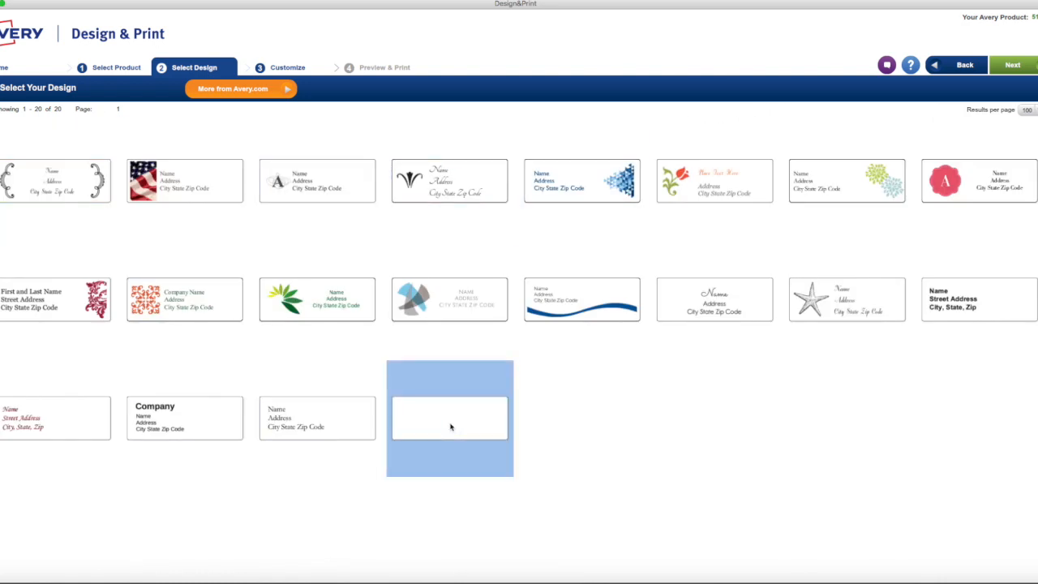
double_click(397, 425)
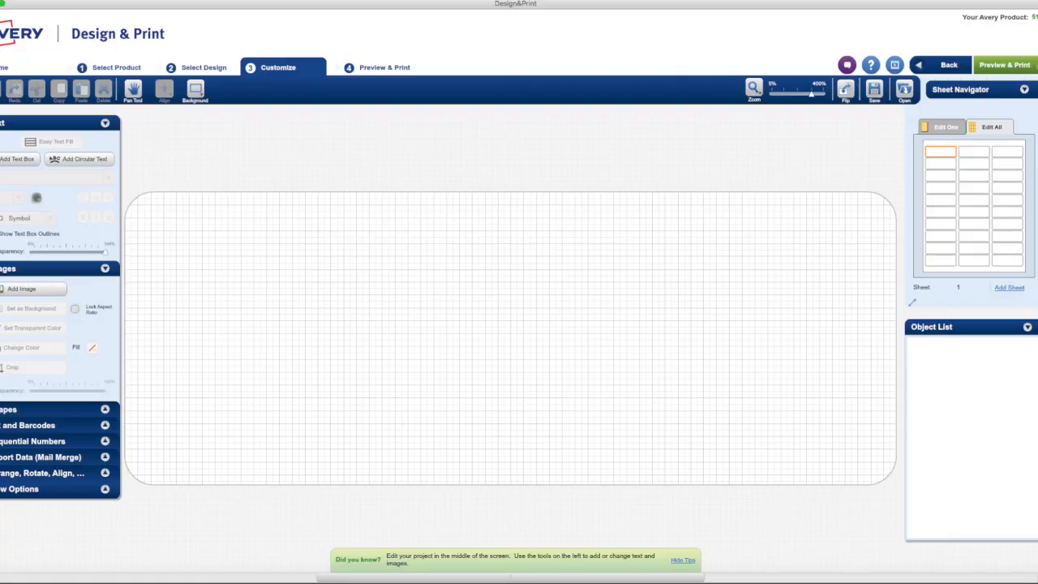
- Insert the portrait photo from the Pictures folder onto the label
click(24, 288)
click(532, 264)
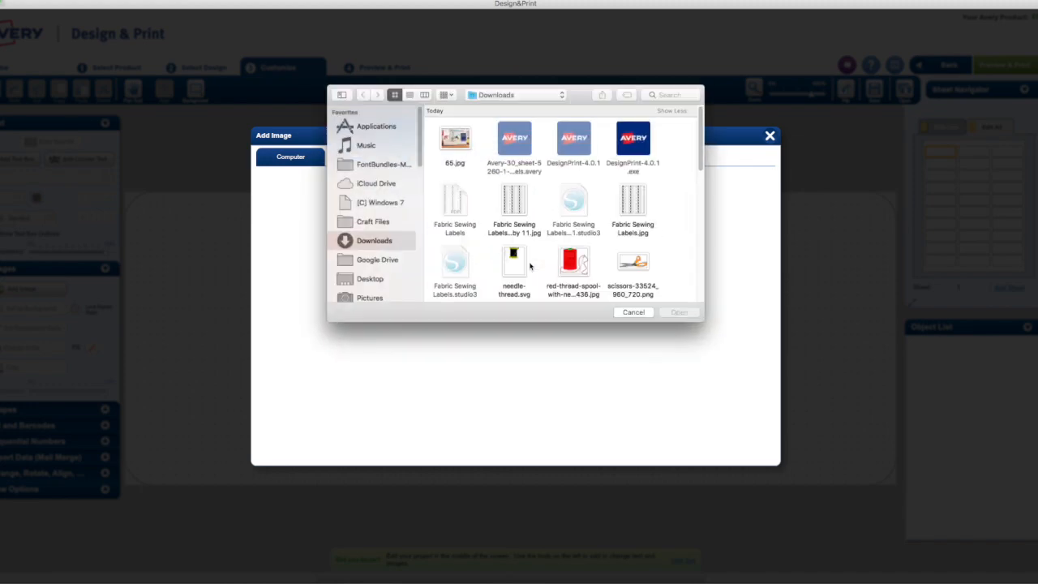
scroll(620, 229, down, 10)
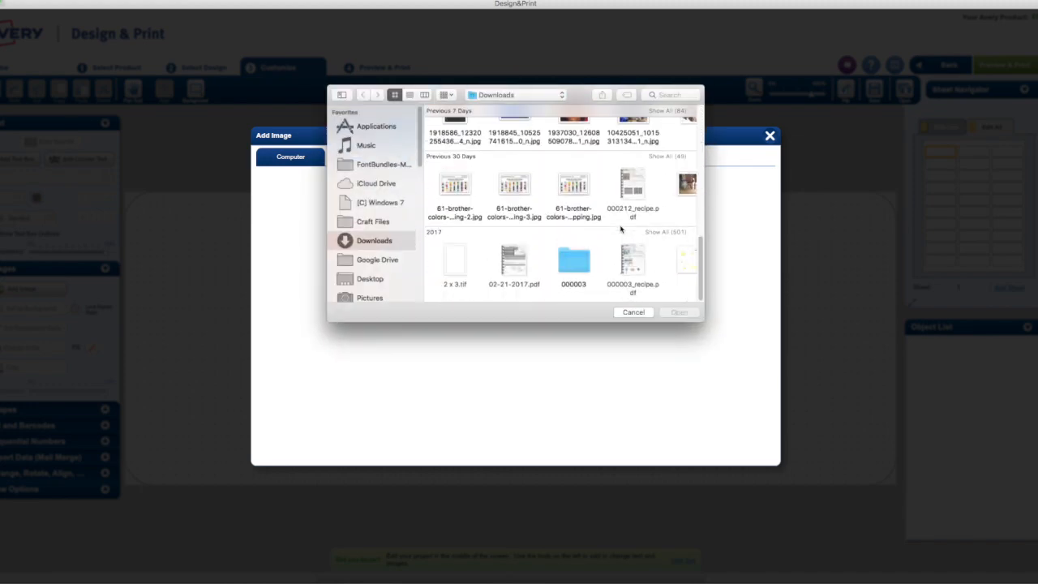
scroll(395, 261, down, 1)
click(374, 297)
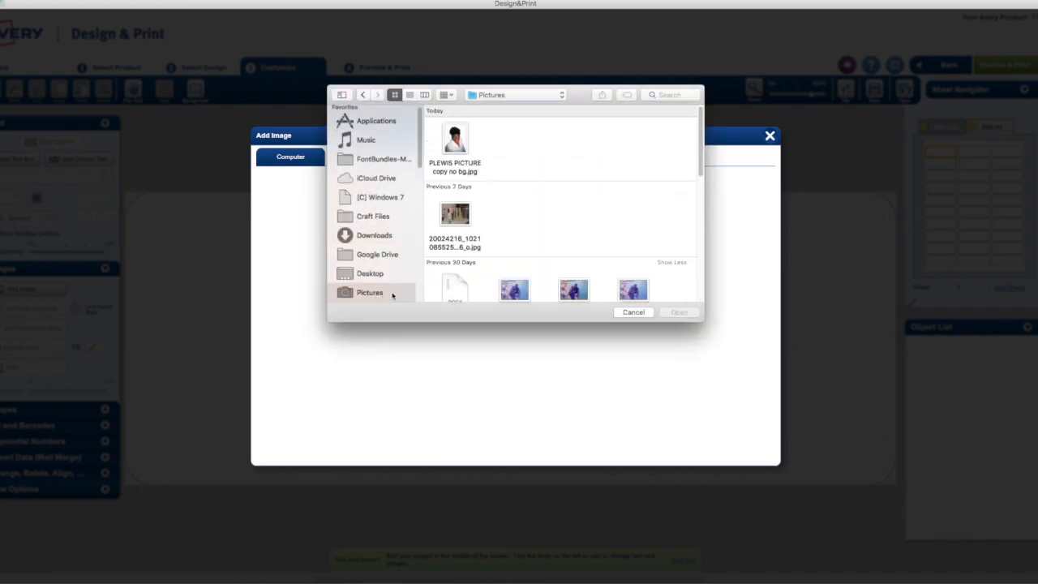
double_click(460, 170)
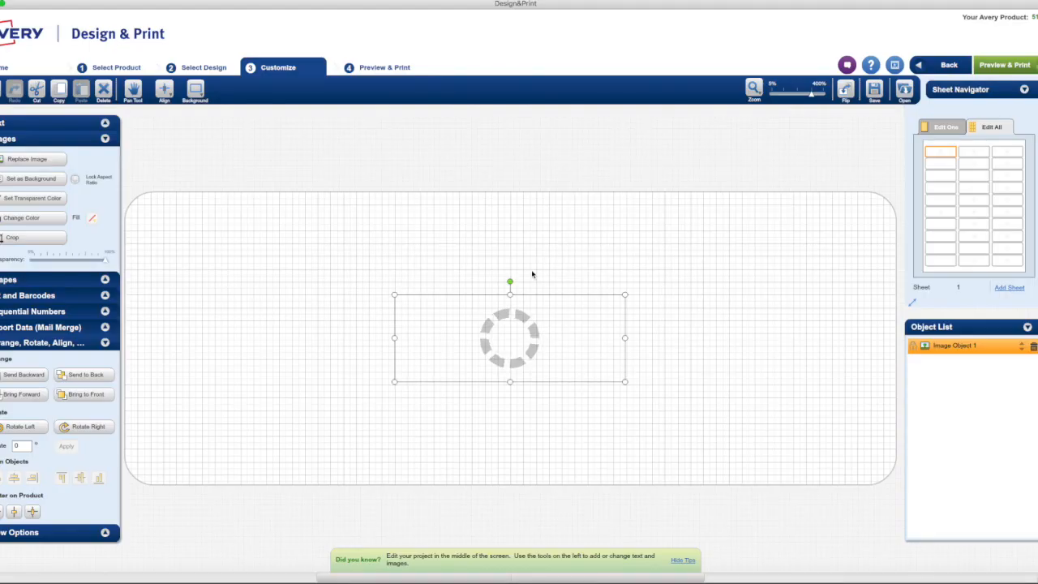
- Move the photo to the label's left side and enlarge it to fill top to bottom
drag(503, 336, 190, 297)
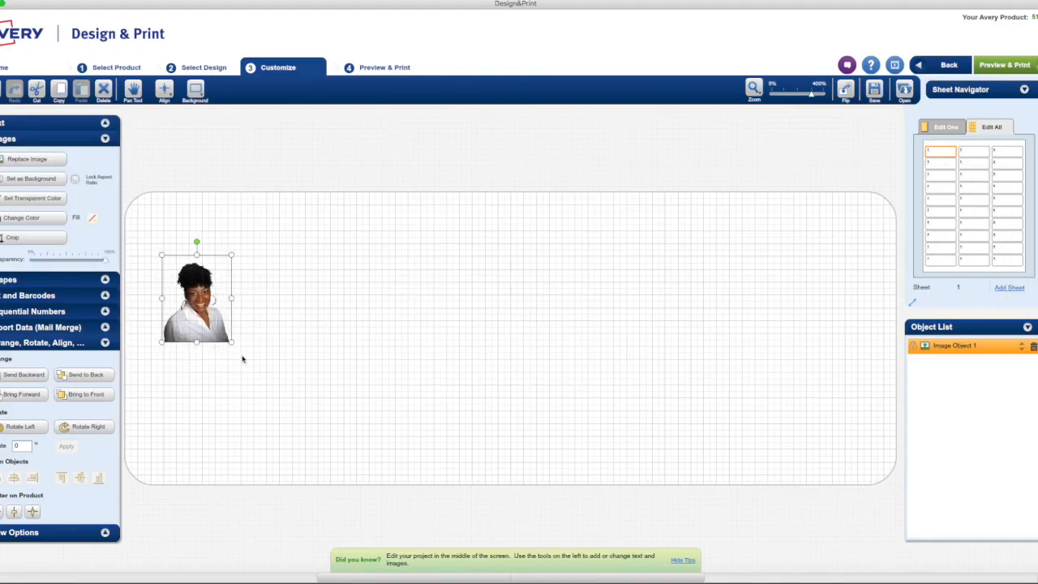
drag(231, 341, 378, 520)
drag(286, 414, 251, 368)
drag(240, 466, 240, 481)
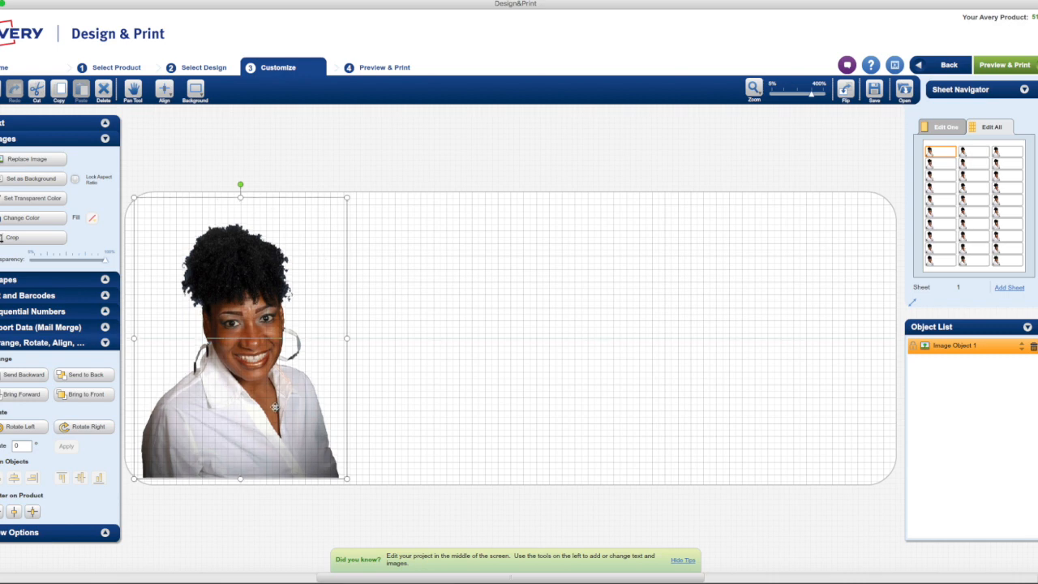
click(423, 369)
click(280, 333)
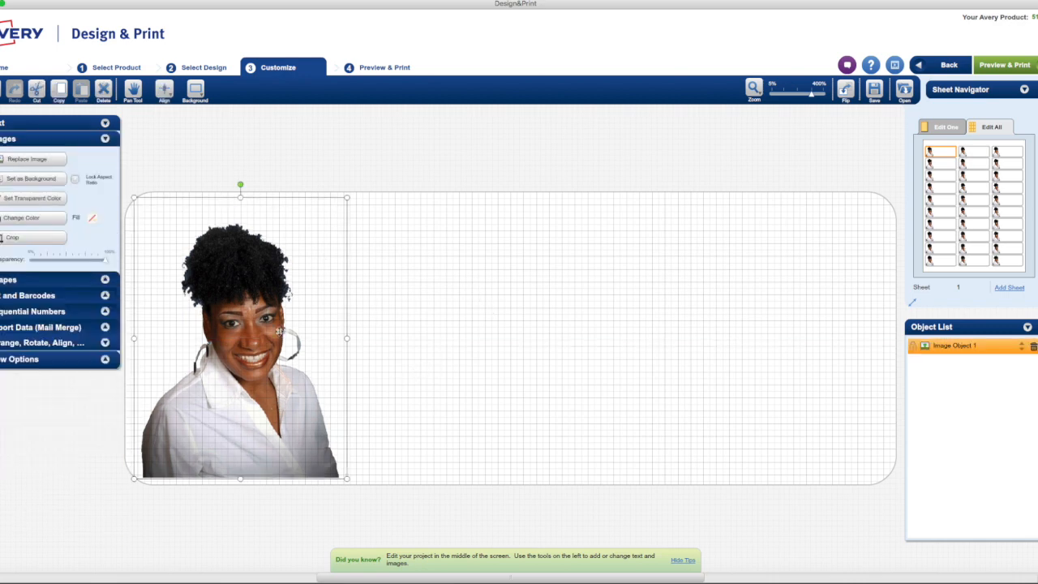
click(408, 311)
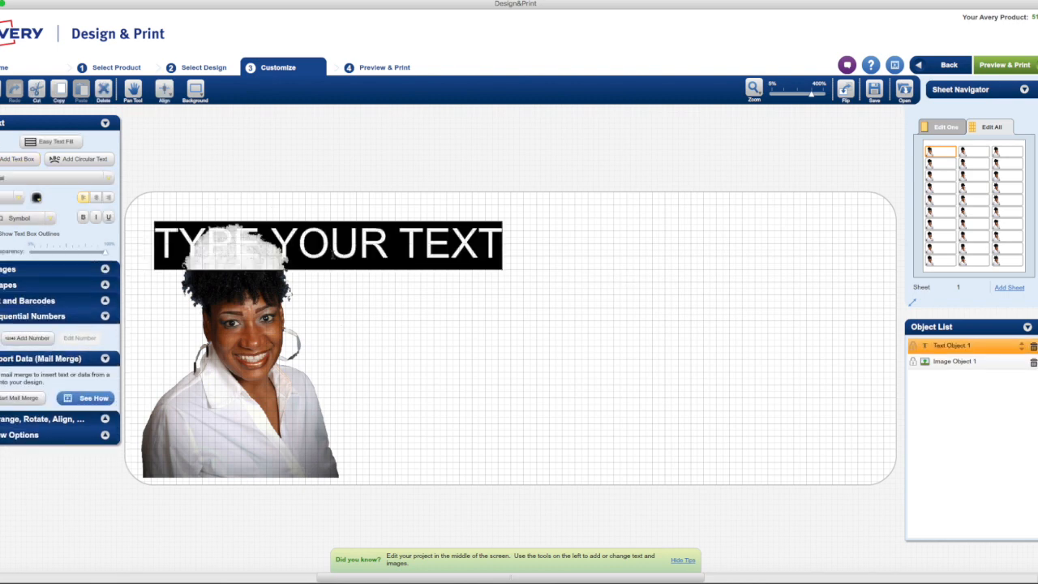
- Move the placeholder text box right of the photo and select its text
click(332, 251)
double_click(332, 252)
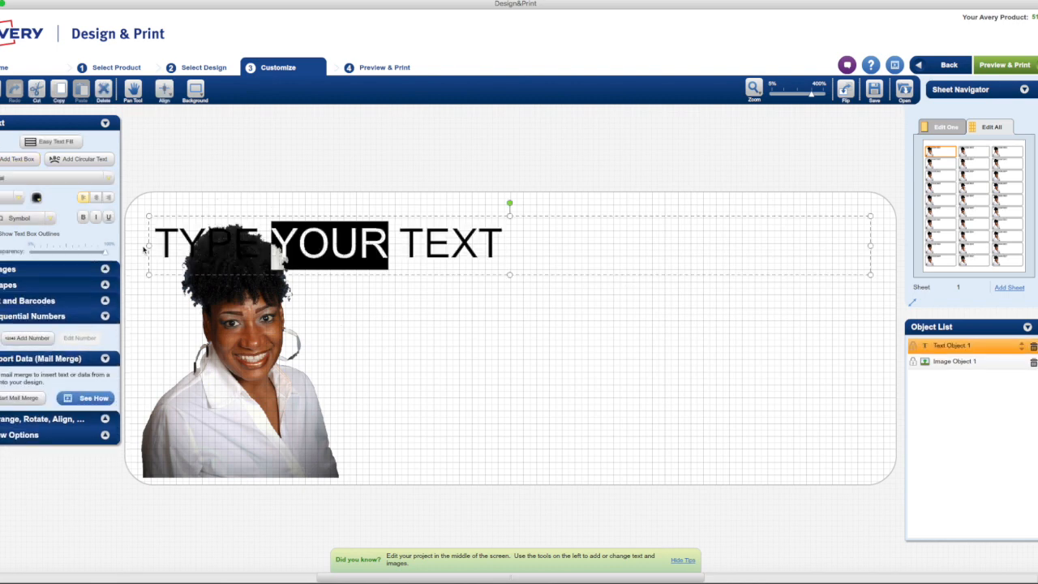
drag(150, 246, 350, 253)
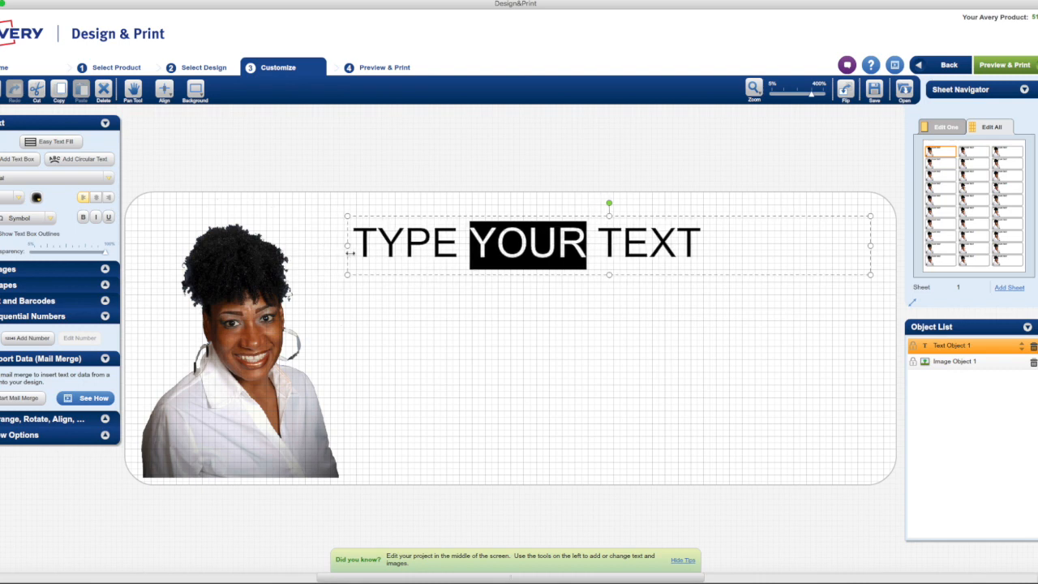
click(402, 251)
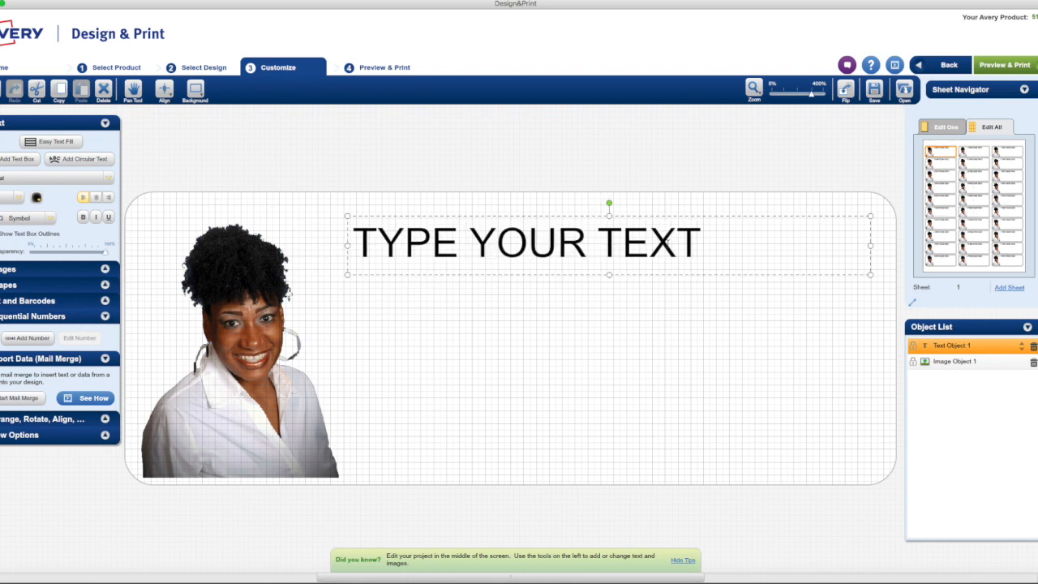
drag(700, 247, 364, 235)
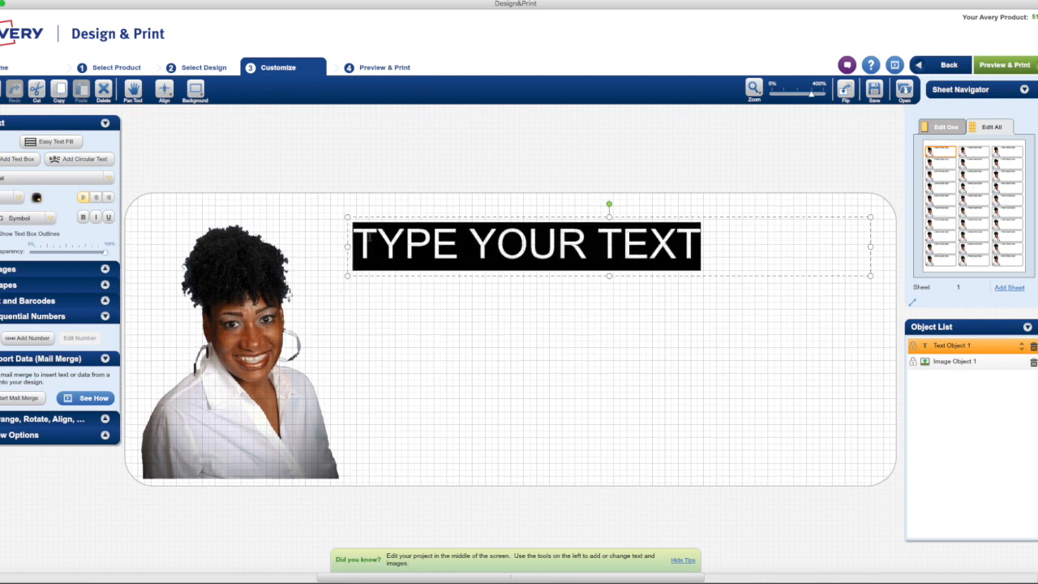
- Type 'Handmade / Especially for you By:' followed by the maker's business name
text(Han)
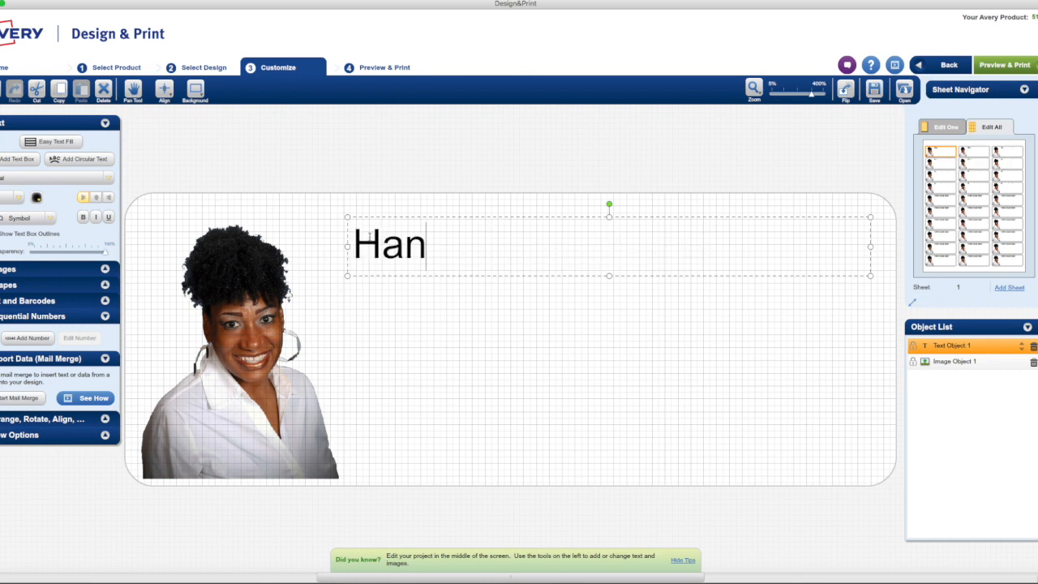
text(dmade E)
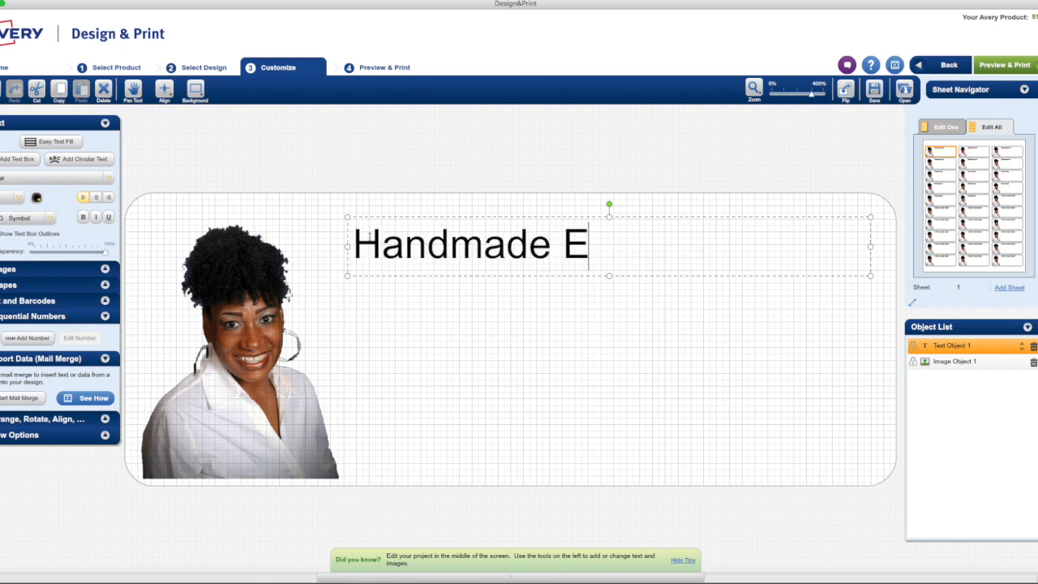
text(specially for)
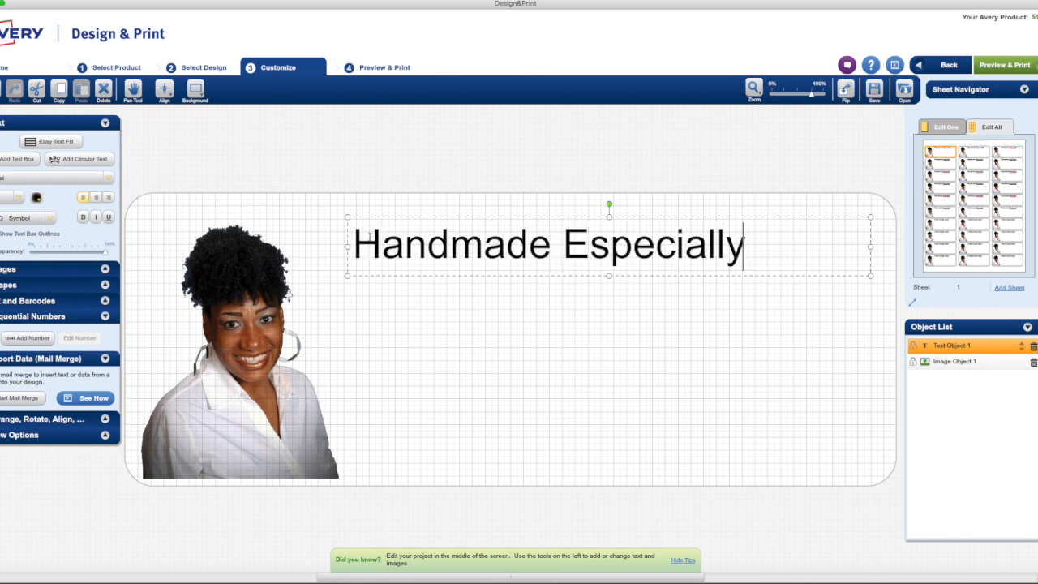
key(BackSpace)
key(BackSpace)
key(BackSpace)
key(Return)
text(for you By:)
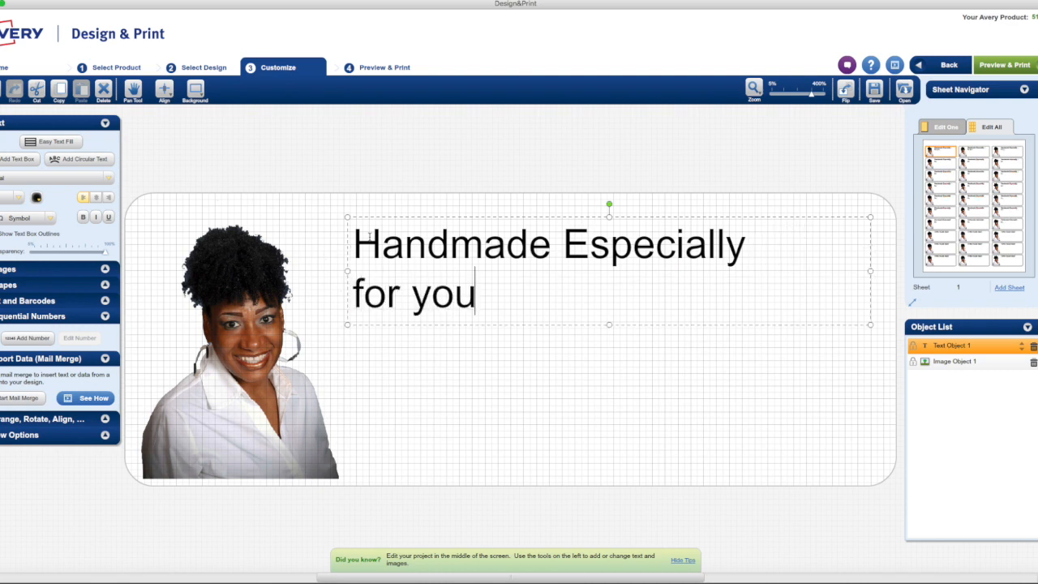
key(Return)
key(Return)
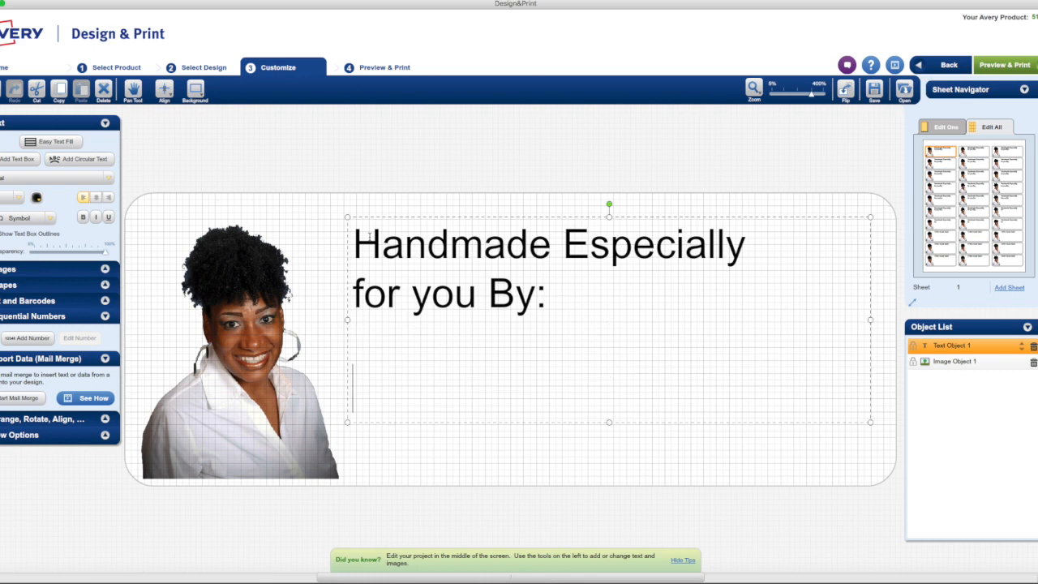
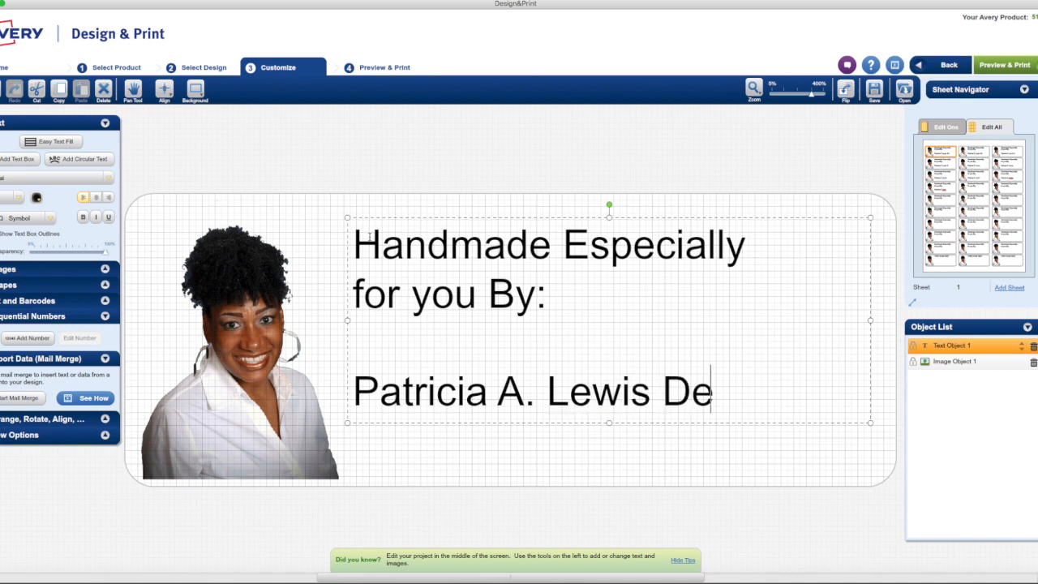
text(gns)
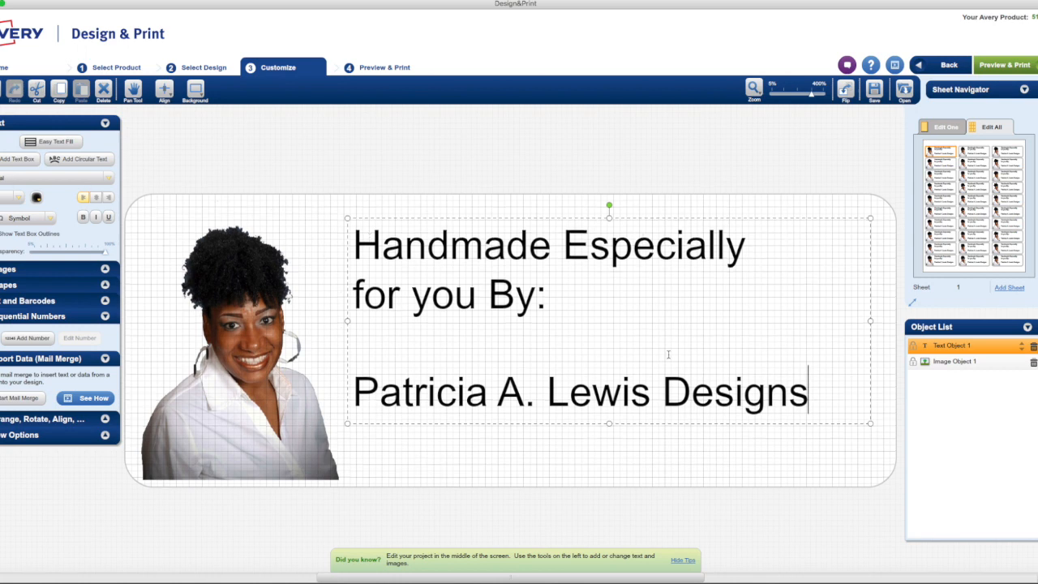
click(663, 386)
- Move 'Designs' onto its own line and centre the heading and name lines
key(Return)
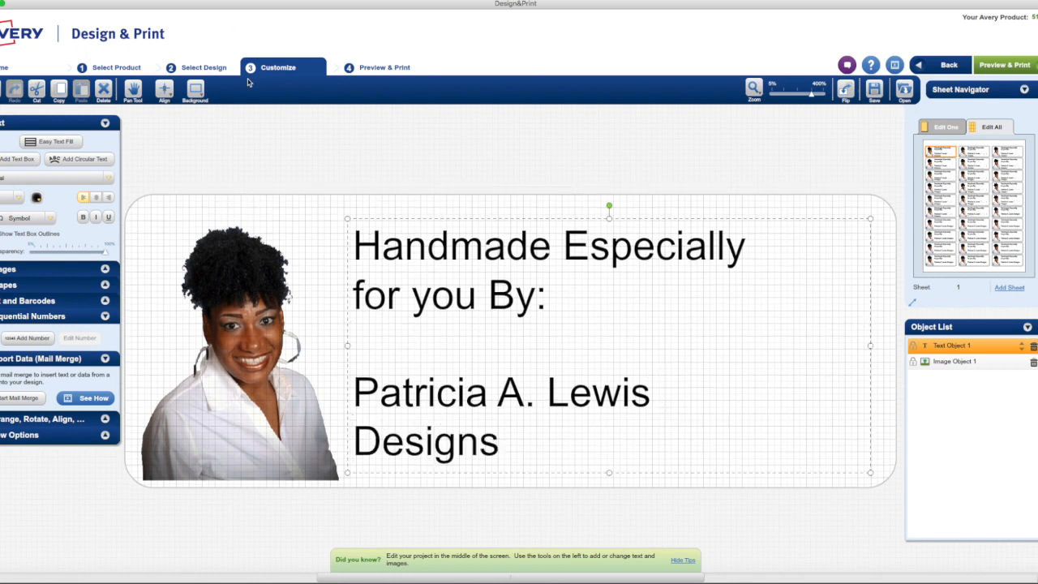
drag(571, 307, 352, 243)
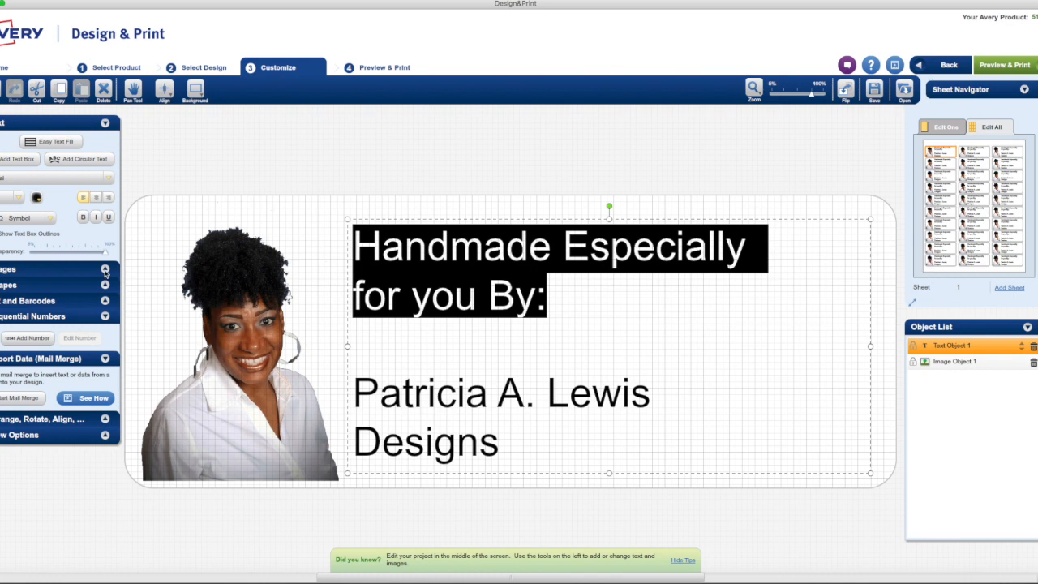
click(96, 197)
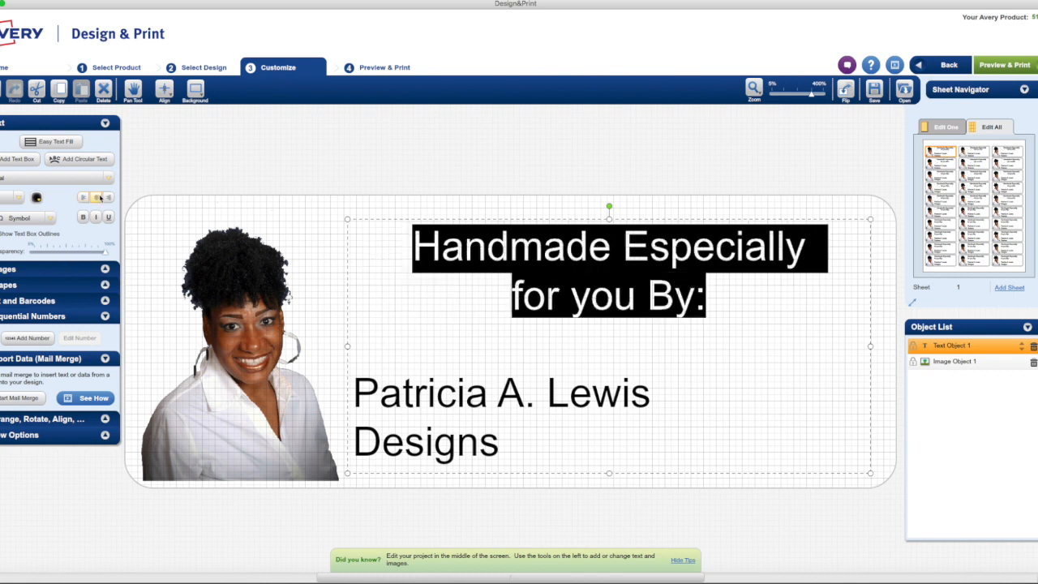
click(501, 444)
drag(500, 444, 344, 397)
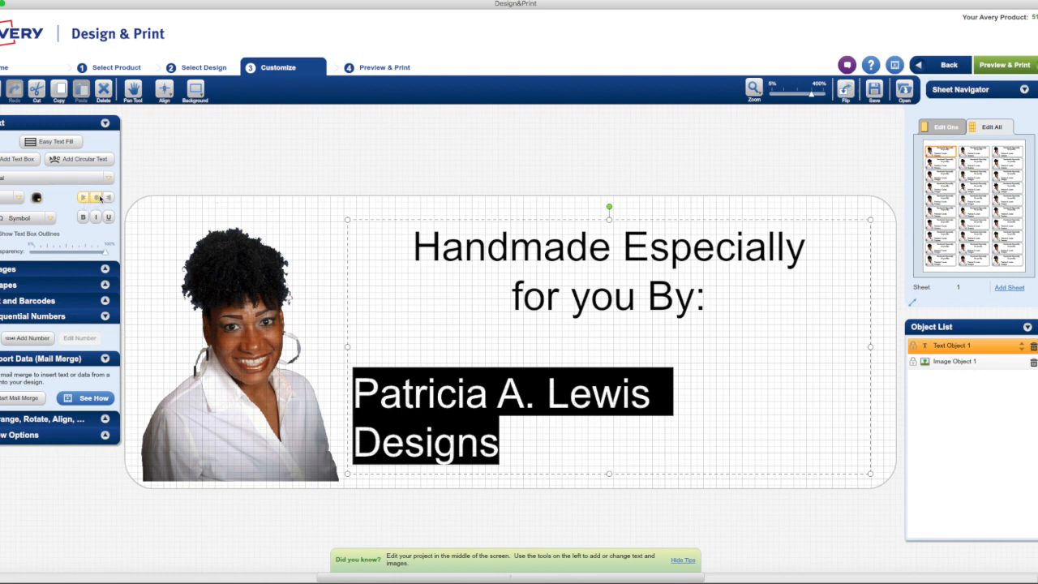
click(96, 197)
- Reselect the heading text and bring up the font list
click(729, 291)
drag(729, 292, 405, 239)
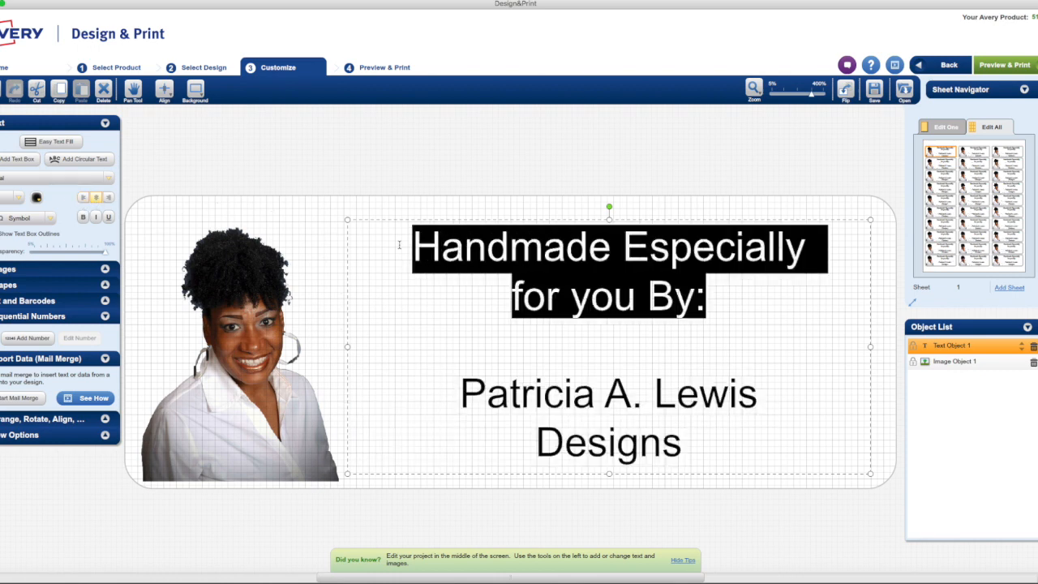
click(54, 176)
click(55, 177)
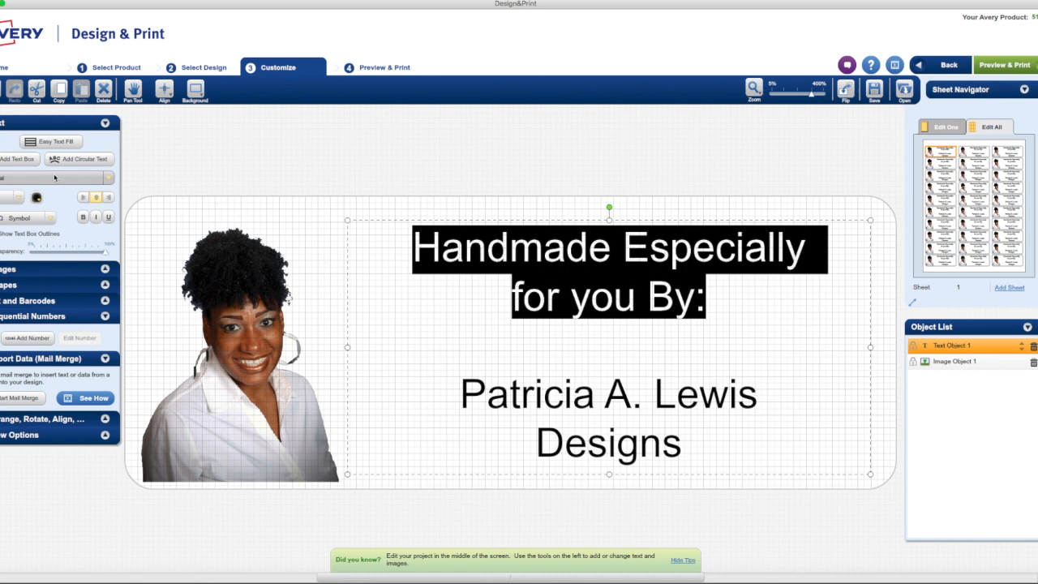
click(110, 176)
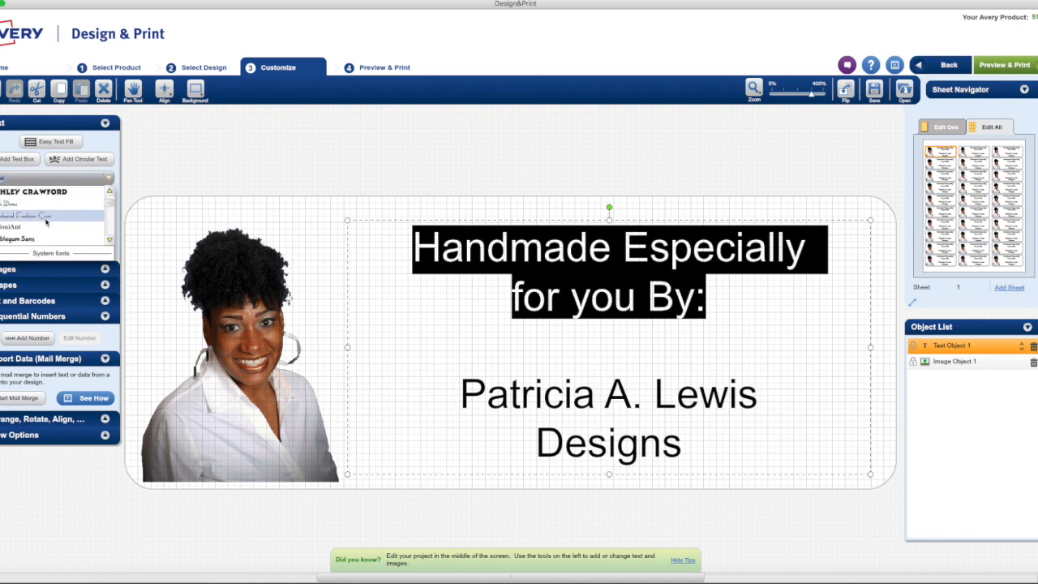
- Set the heading in Bubblegum Sans, then select the maker's name lines
click(46, 238)
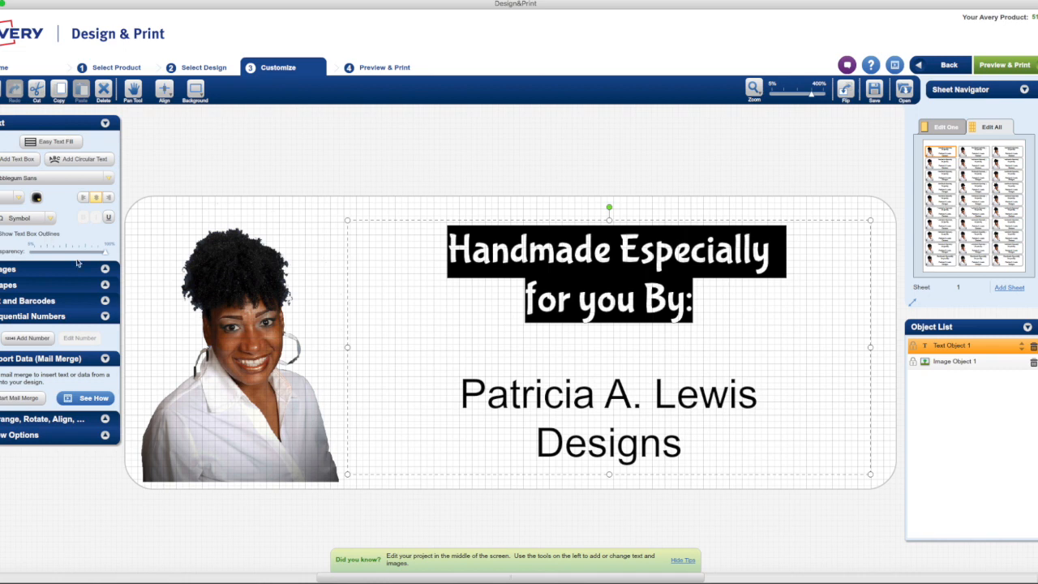
click(562, 373)
drag(732, 442, 458, 397)
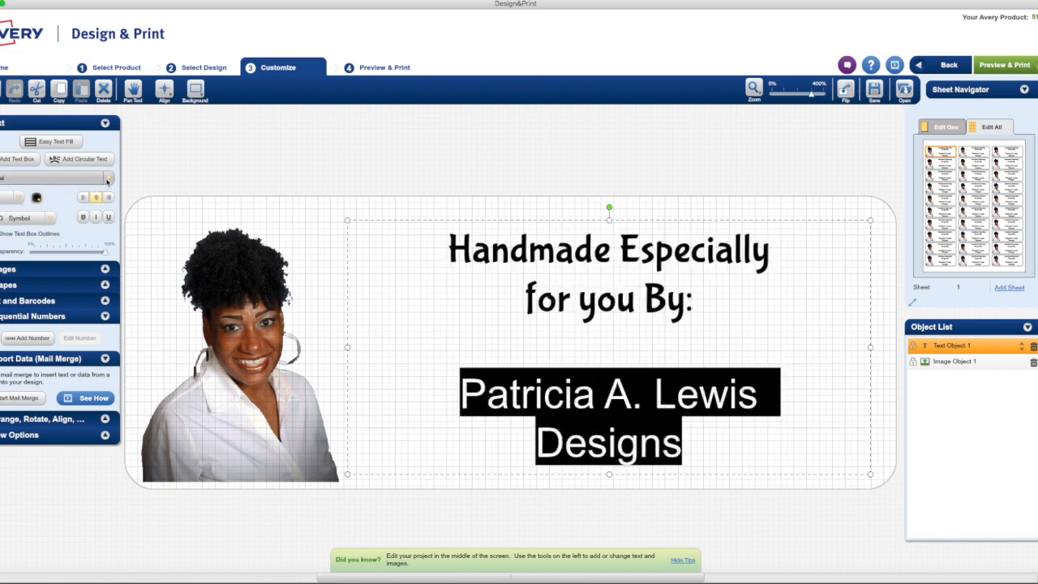
click(101, 183)
- Set the name lines in the Dorchester Script font
scroll(53, 214, down, 5)
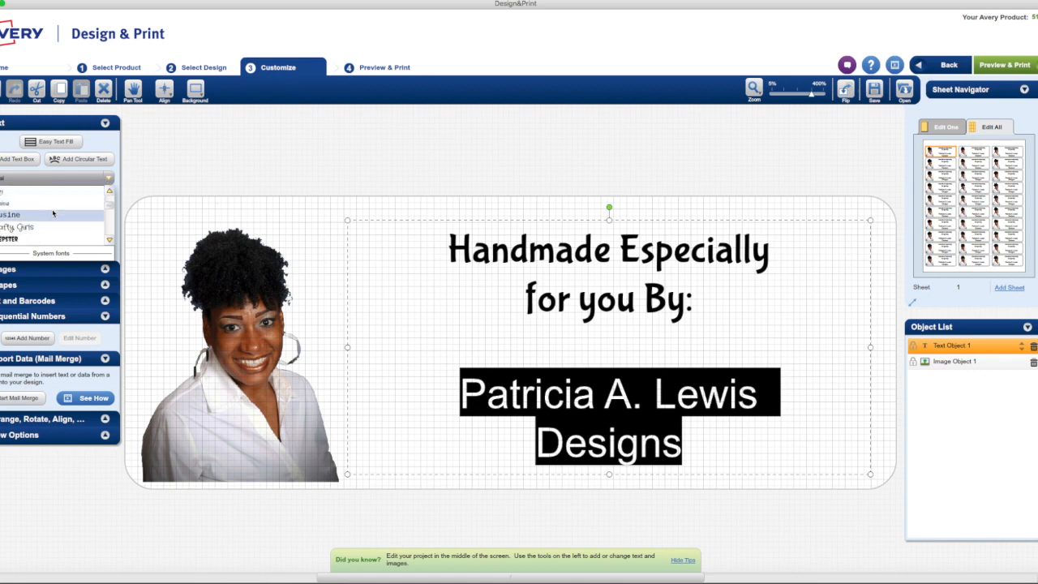
scroll(53, 213, down, 8)
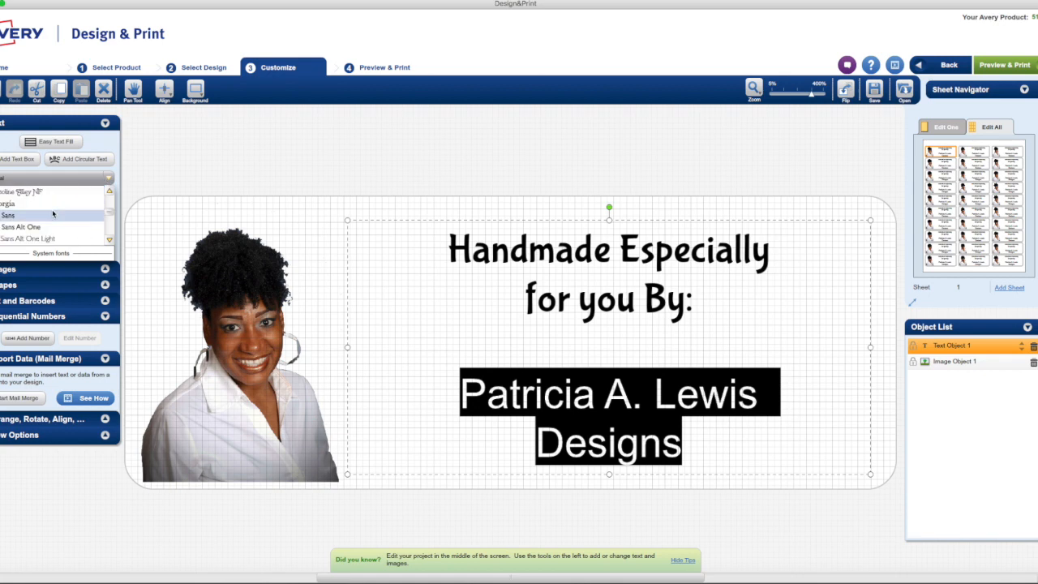
scroll(53, 213, down, 3)
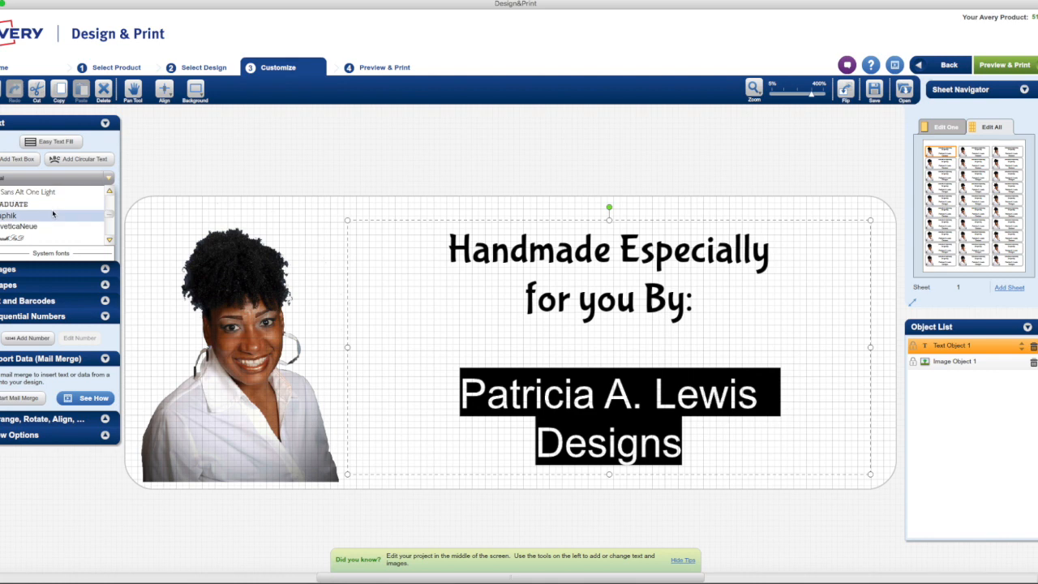
scroll(53, 213, up, 4)
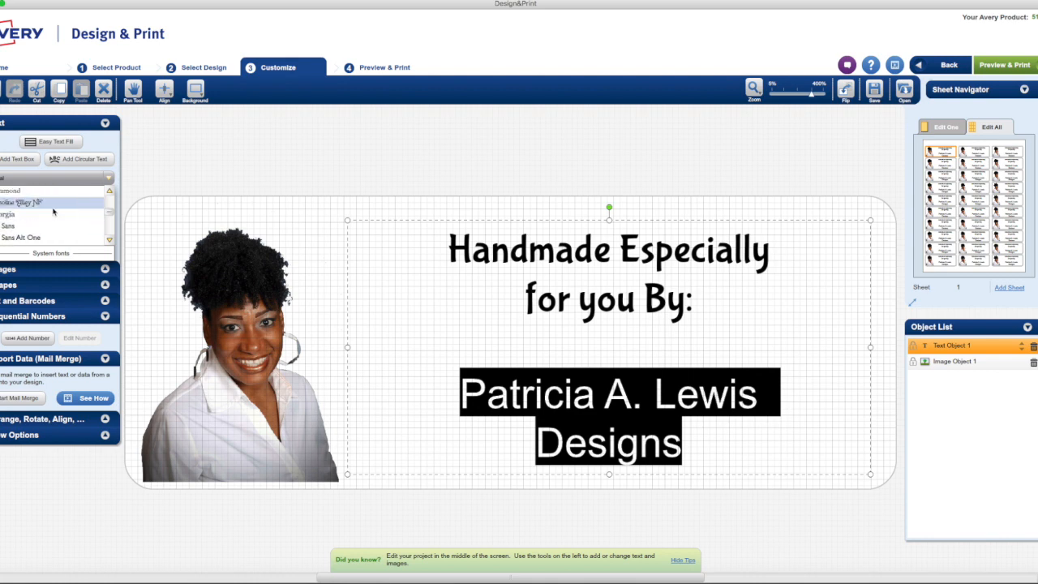
scroll(52, 211, up, 7)
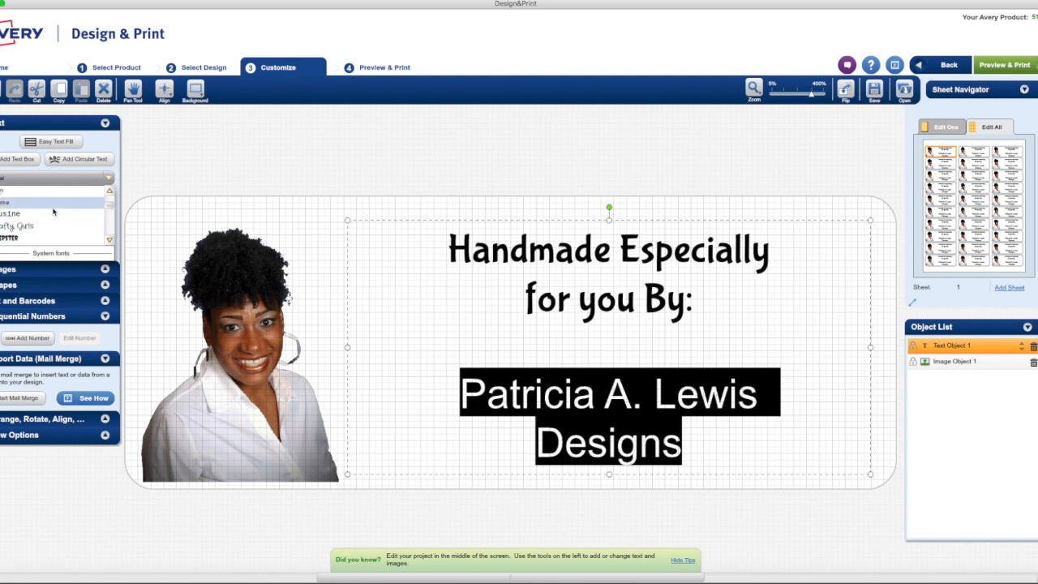
scroll(53, 211, down, 3)
click(53, 211)
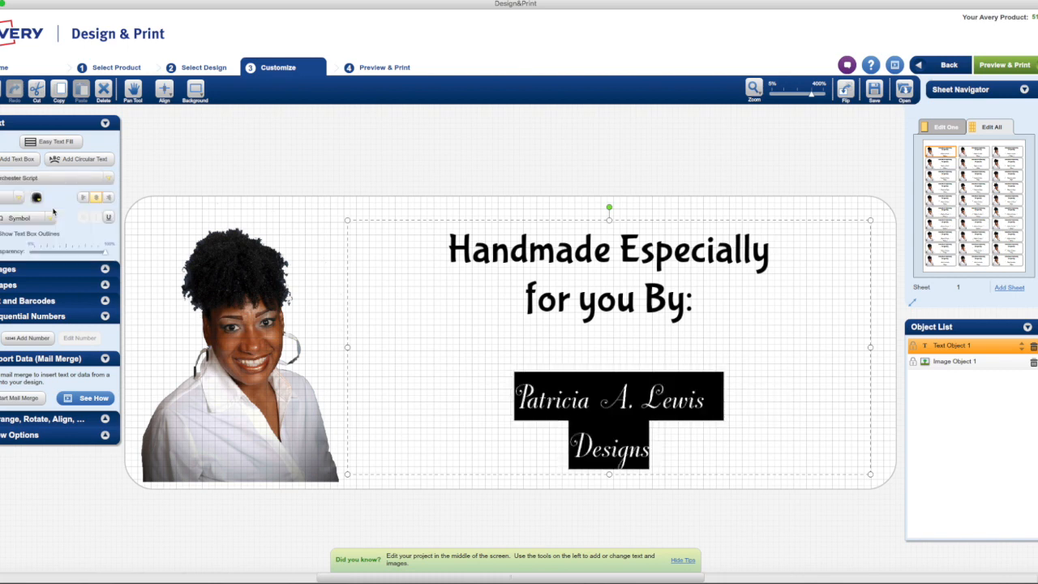
click(94, 179)
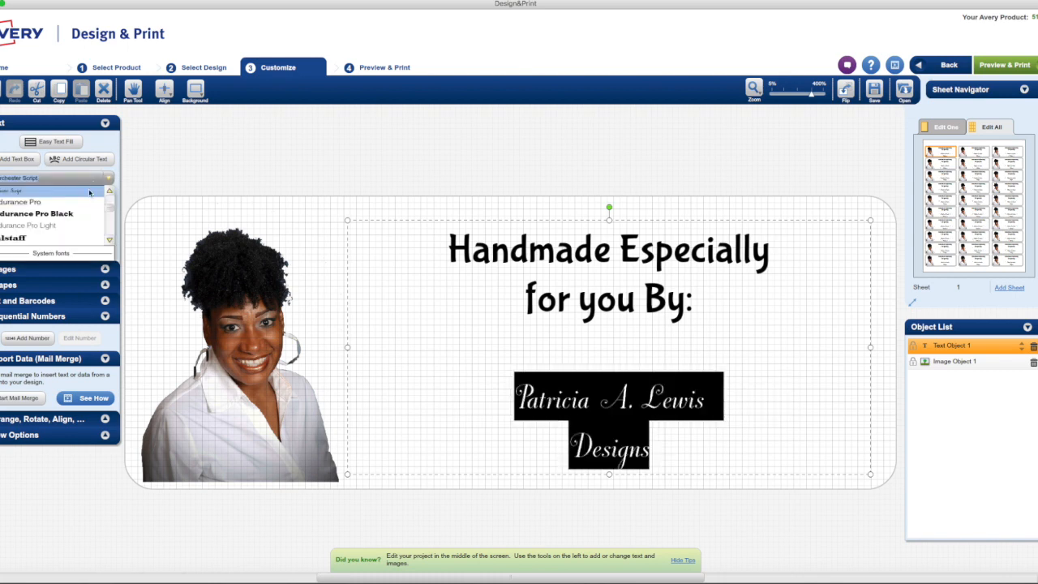
click(786, 394)
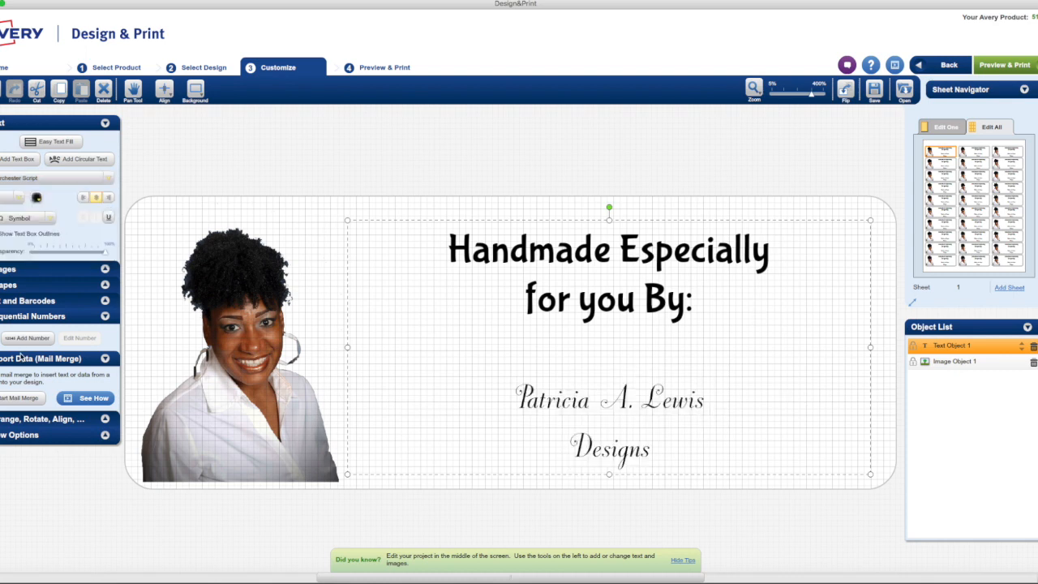
click(24, 268)
- Open the Avery Gallery's Flowers and Plants image category
click(28, 160)
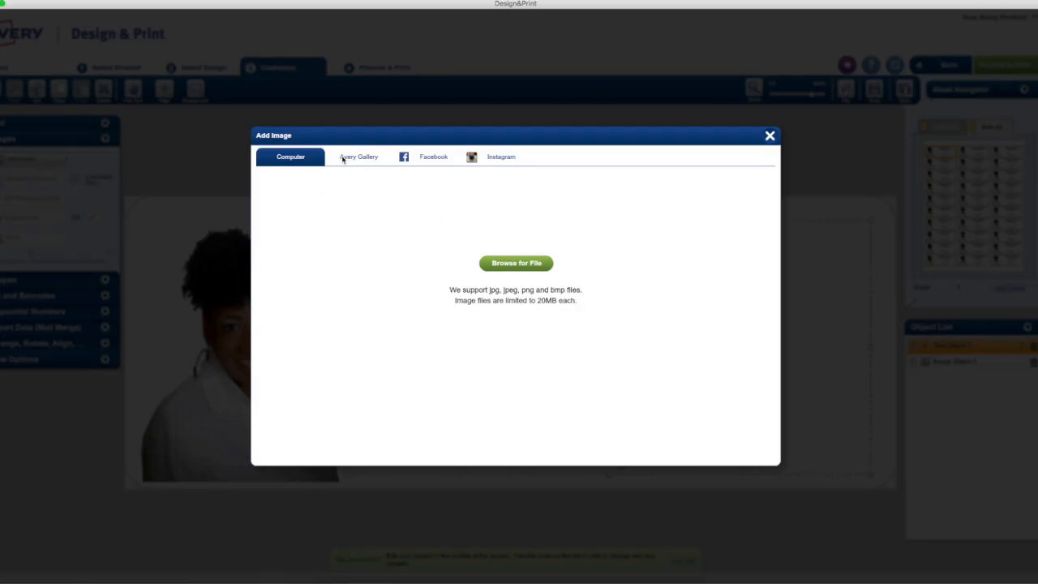
click(342, 159)
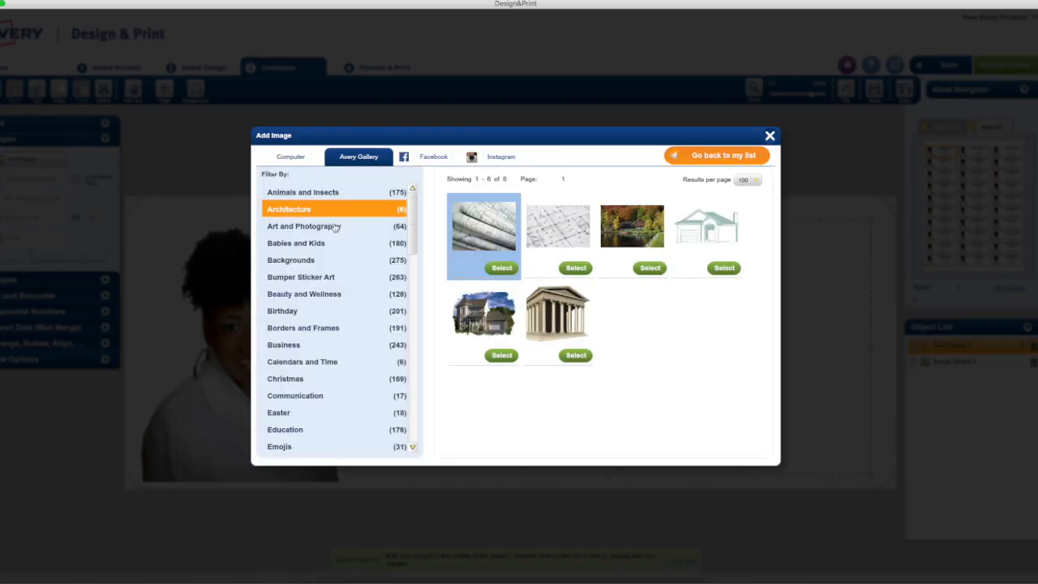
scroll(387, 356, down, 1)
scroll(387, 357, down, 4)
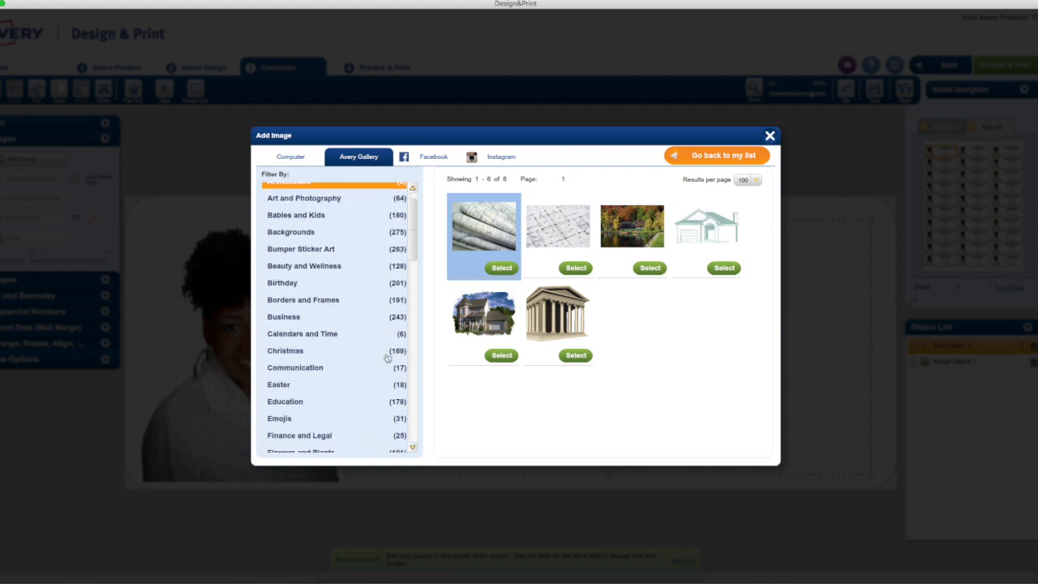
click(324, 408)
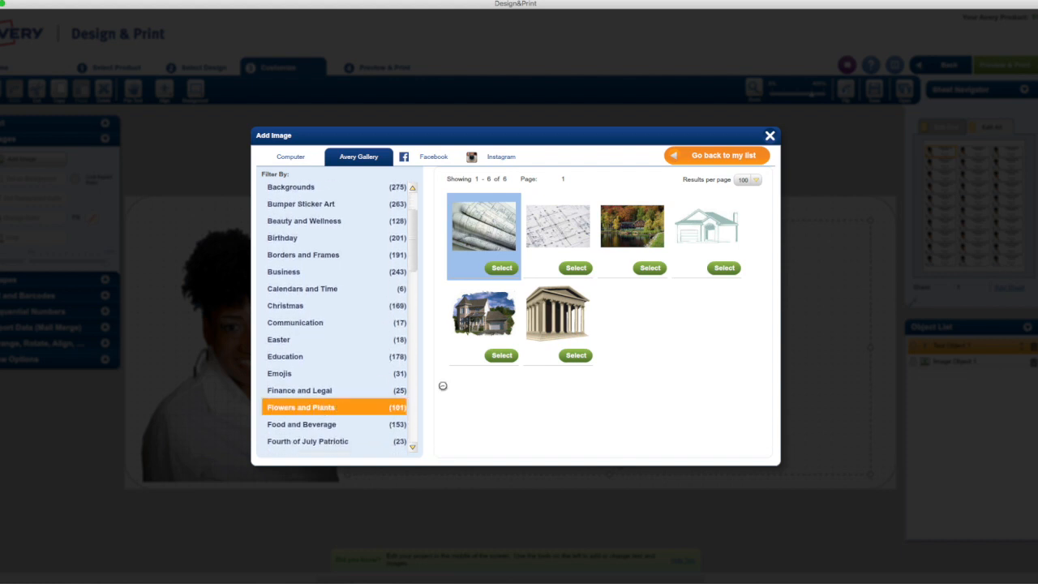
- Place the pink lily image from the gallery onto the label
scroll(597, 325, down, 10)
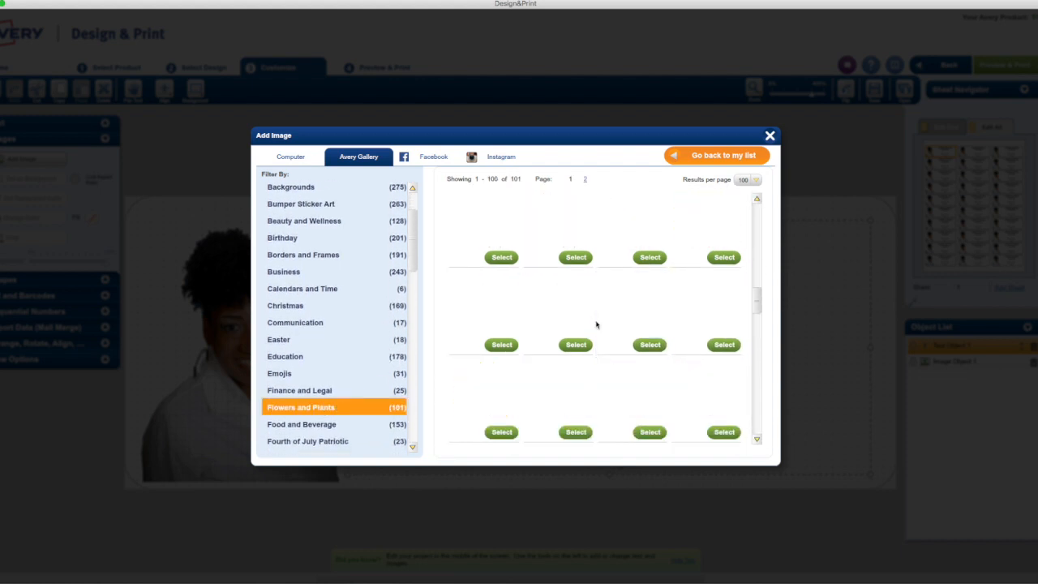
scroll(596, 324, up, 2)
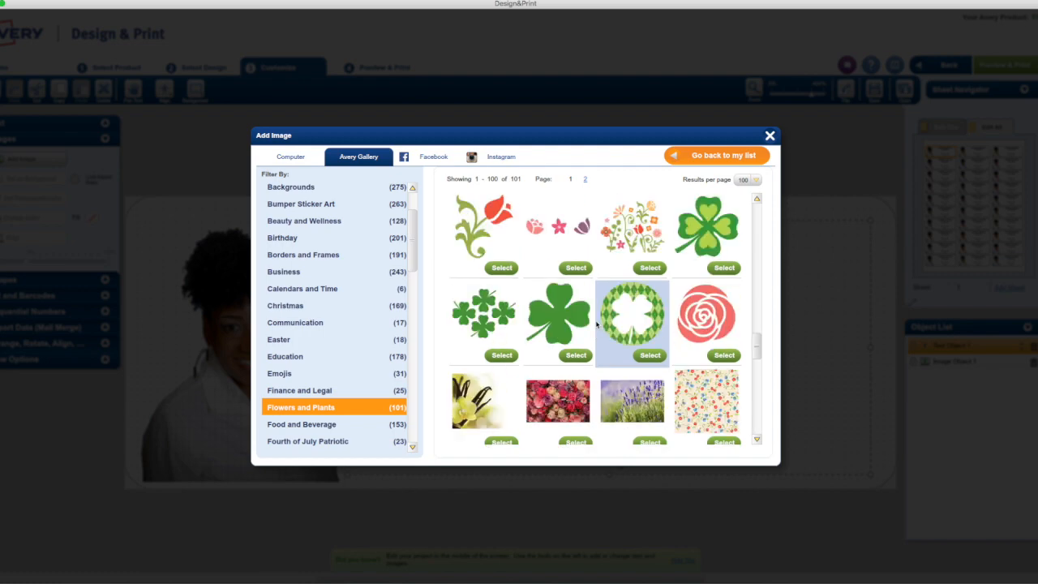
scroll(596, 325, up, 5)
scroll(596, 325, up, 2)
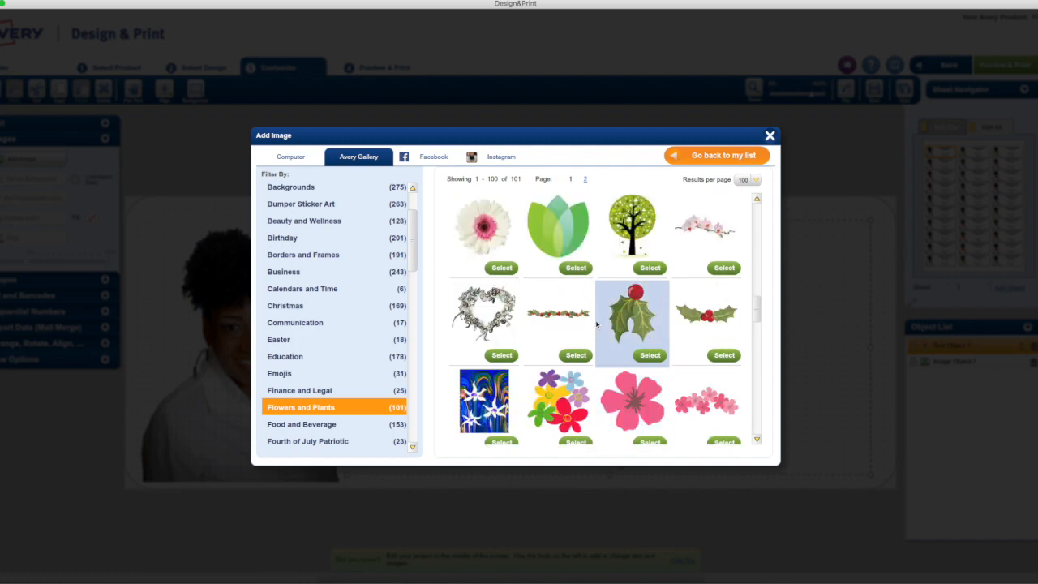
scroll(597, 325, up, 5)
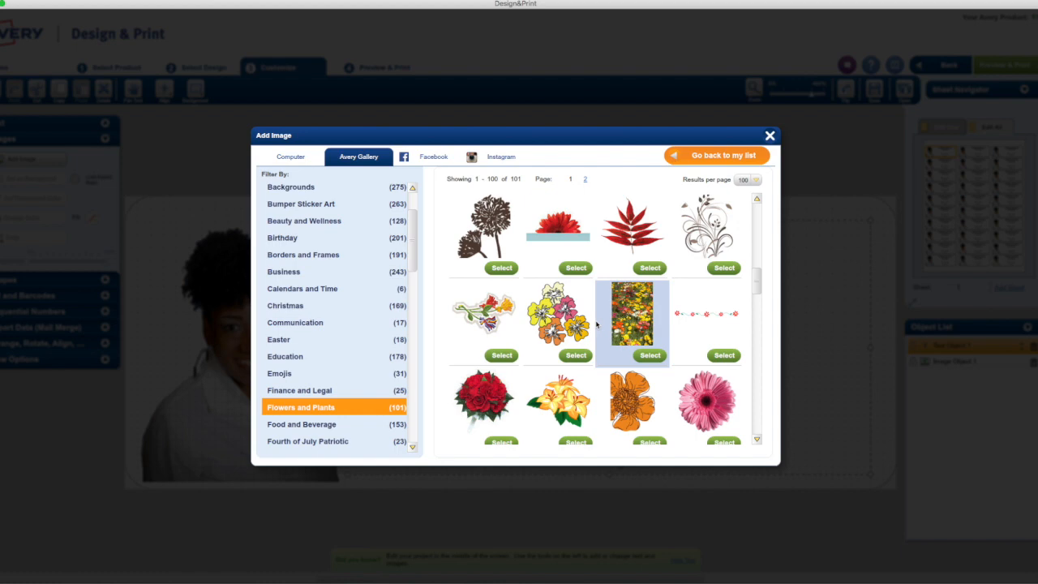
scroll(596, 324, up, 5)
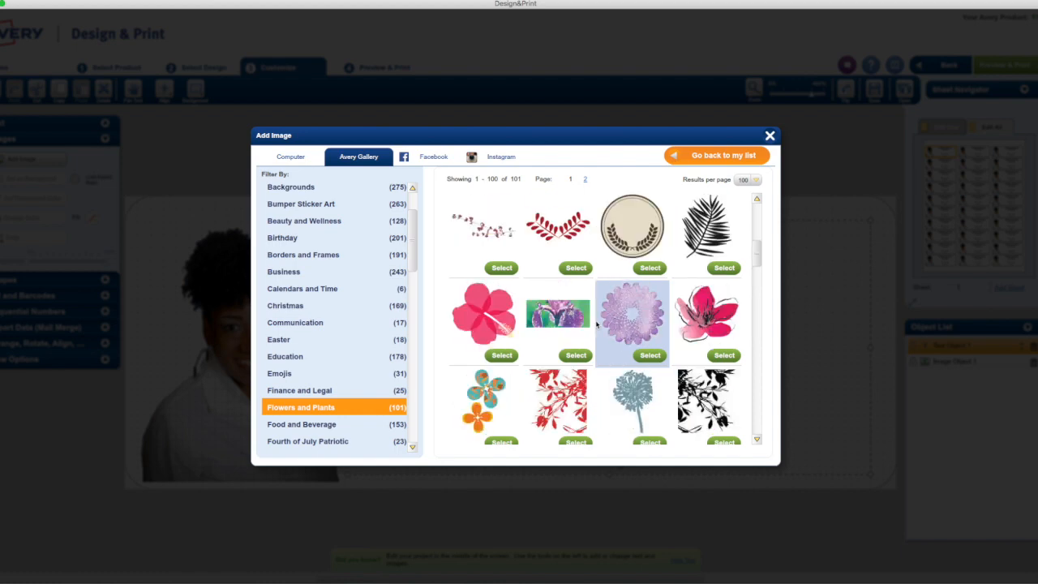
scroll(596, 325, down, 2)
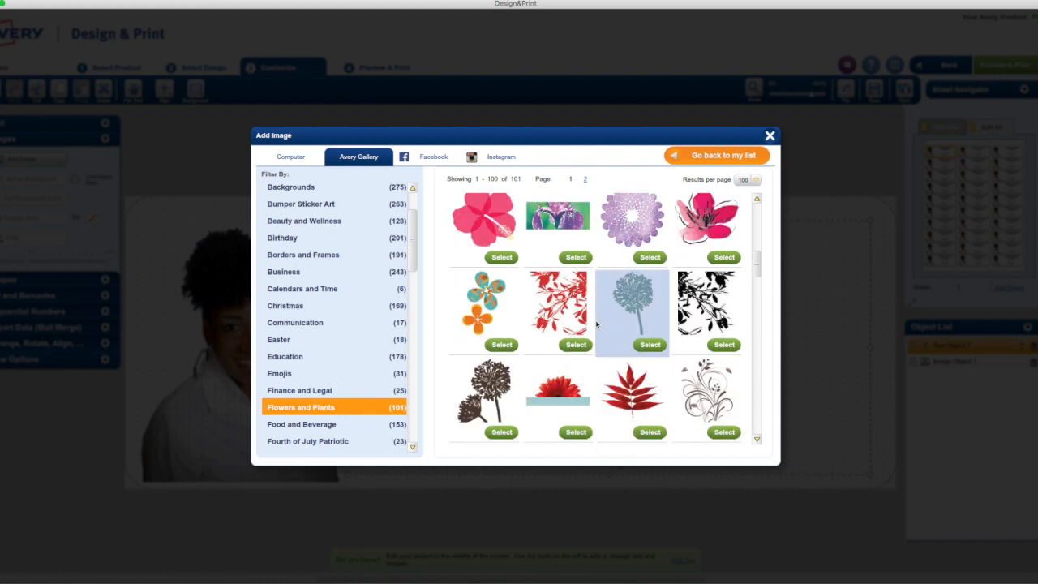
click(724, 226)
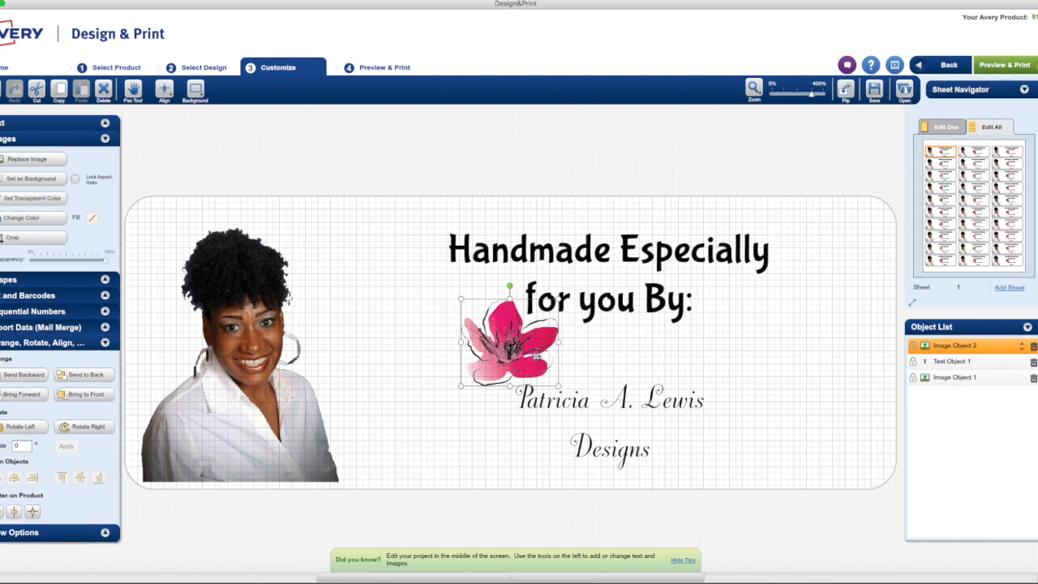
- Move the pink flower to the right side, enlarge it and rotate it about 30°
drag(503, 356, 796, 360)
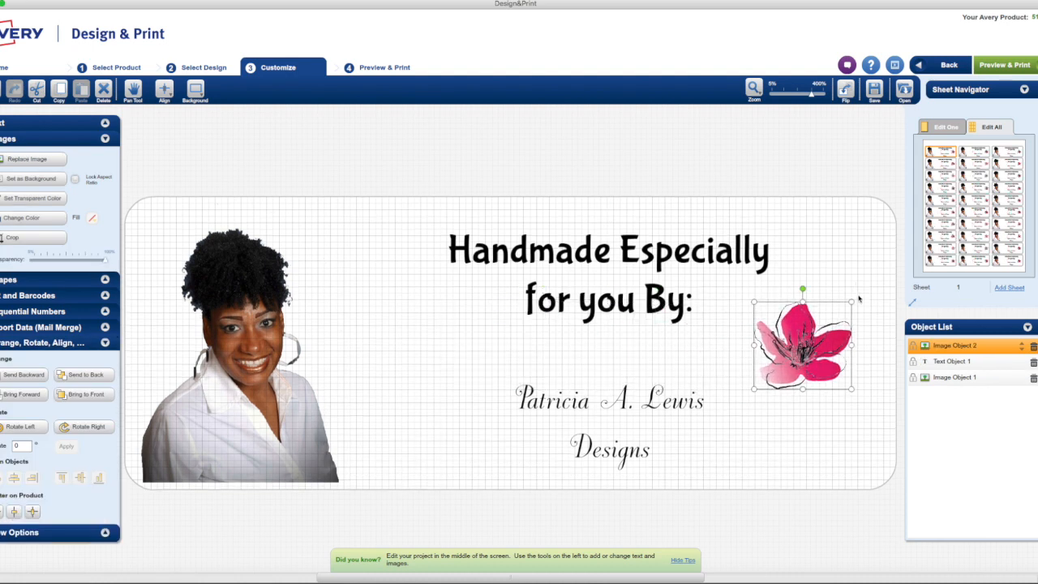
drag(852, 302, 877, 240)
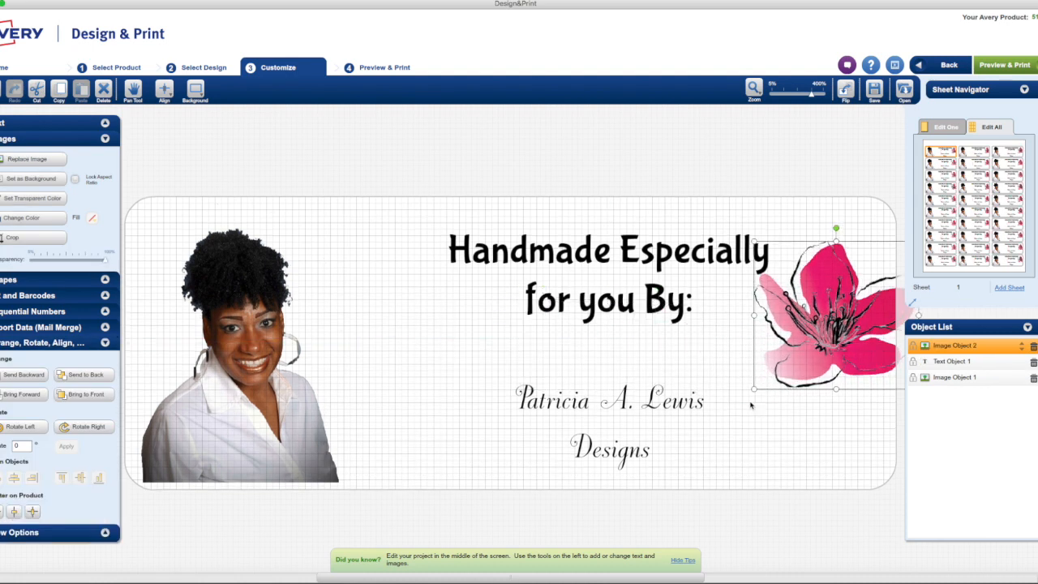
drag(772, 363, 728, 417)
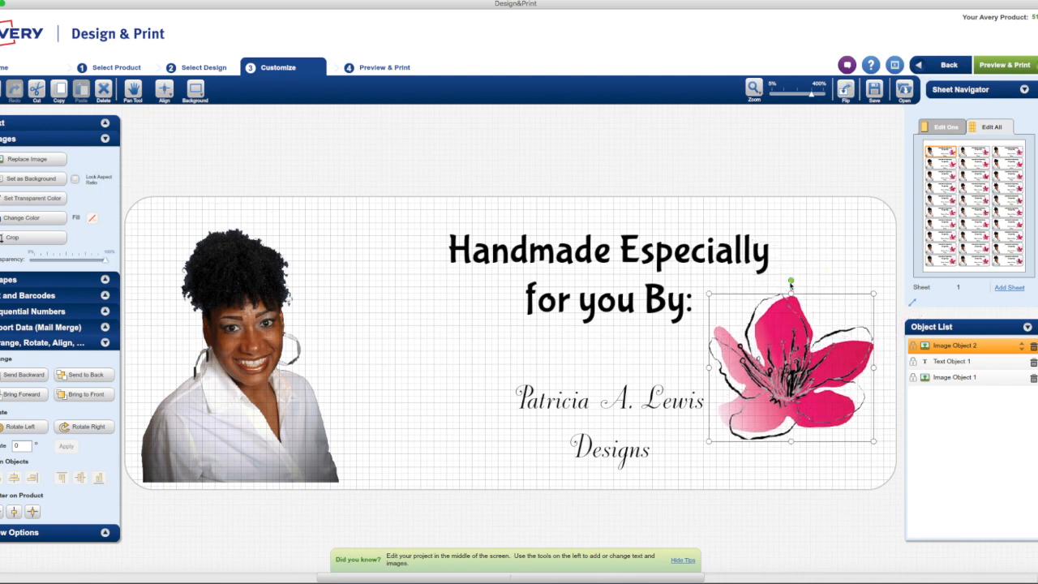
drag(791, 280, 750, 300)
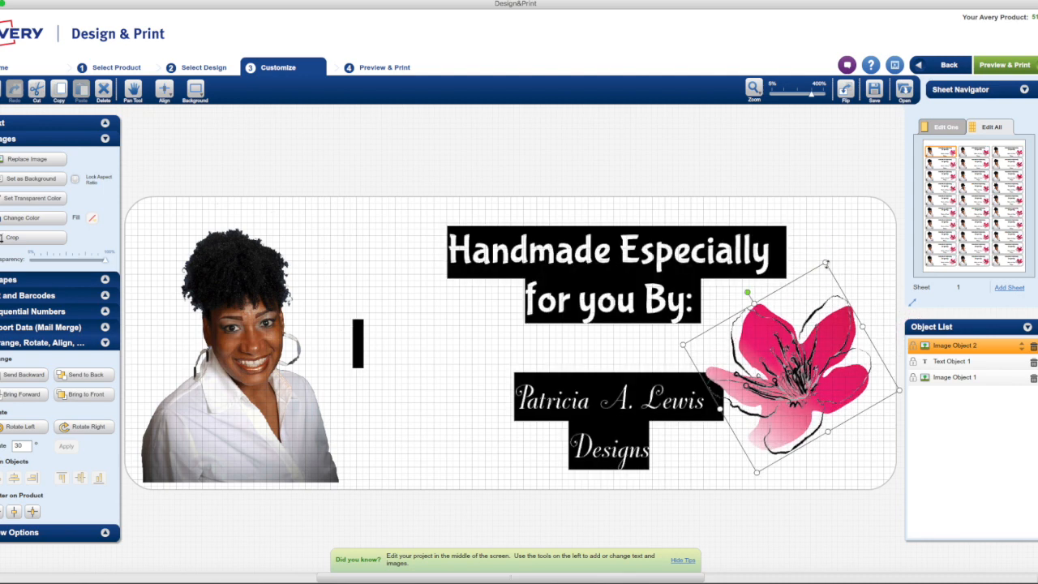
drag(824, 264, 838, 216)
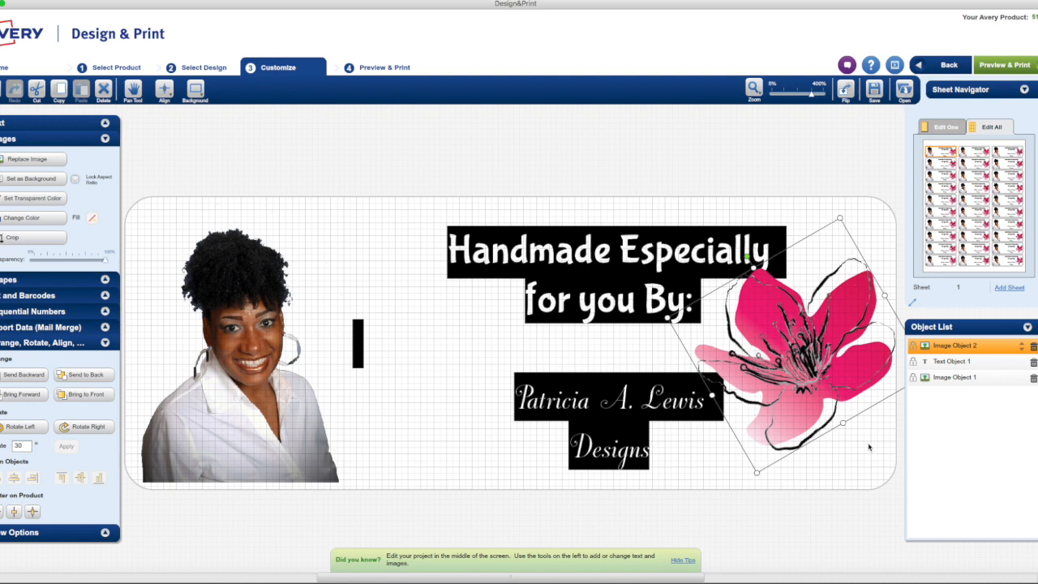
- Nudge the flower slightly right and send it behind the text
click(865, 461)
click(697, 352)
click(850, 466)
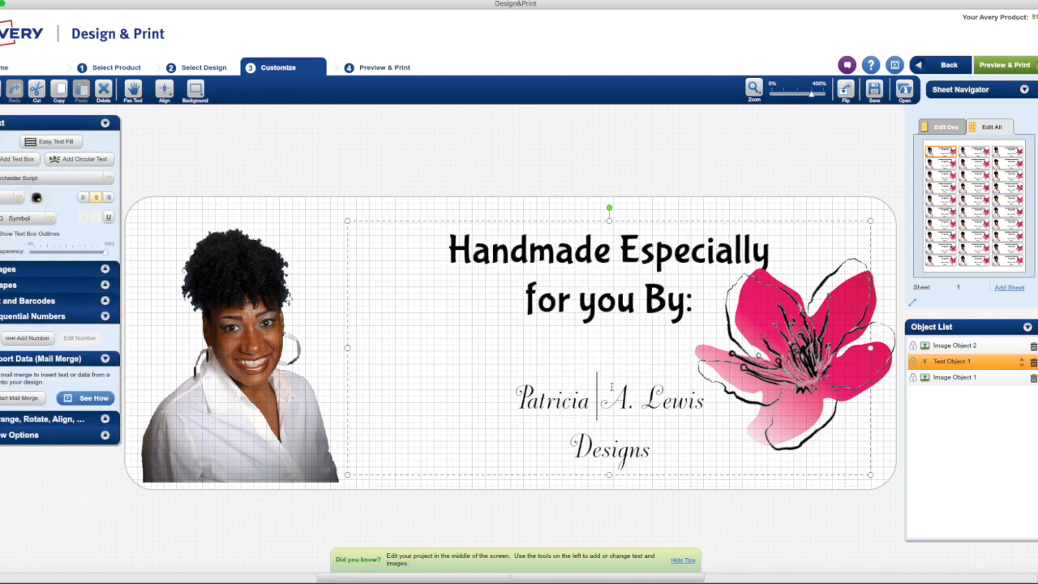
click(802, 346)
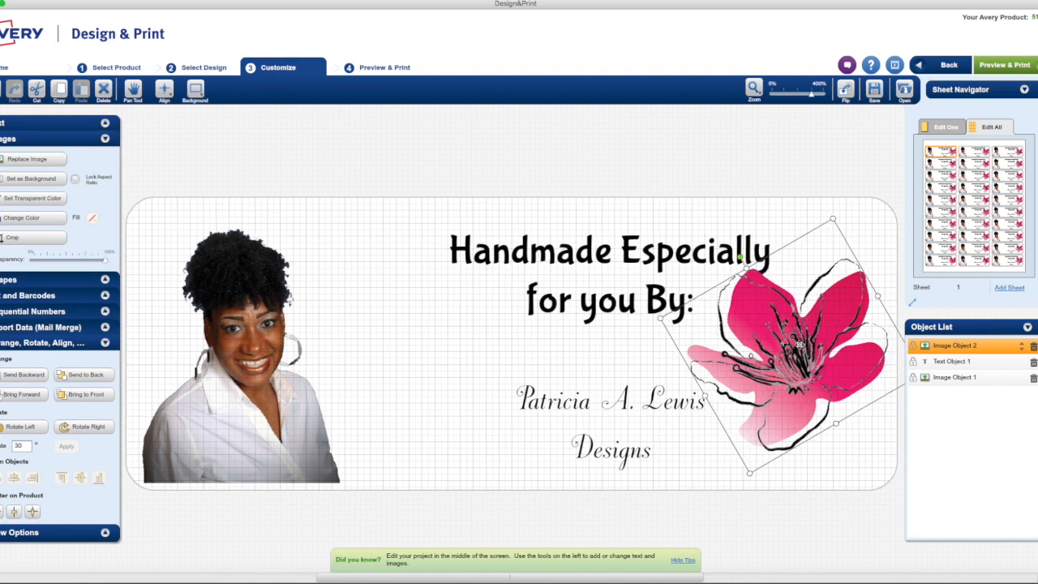
drag(799, 344, 802, 345)
click(86, 376)
click(412, 381)
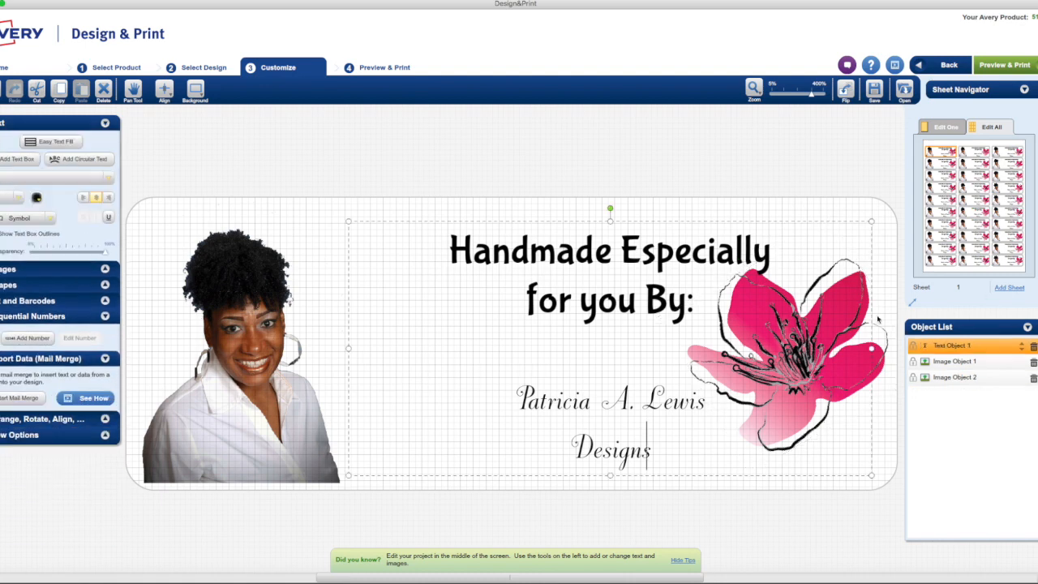
- Open the save options and close them again without saving
click(410, 212)
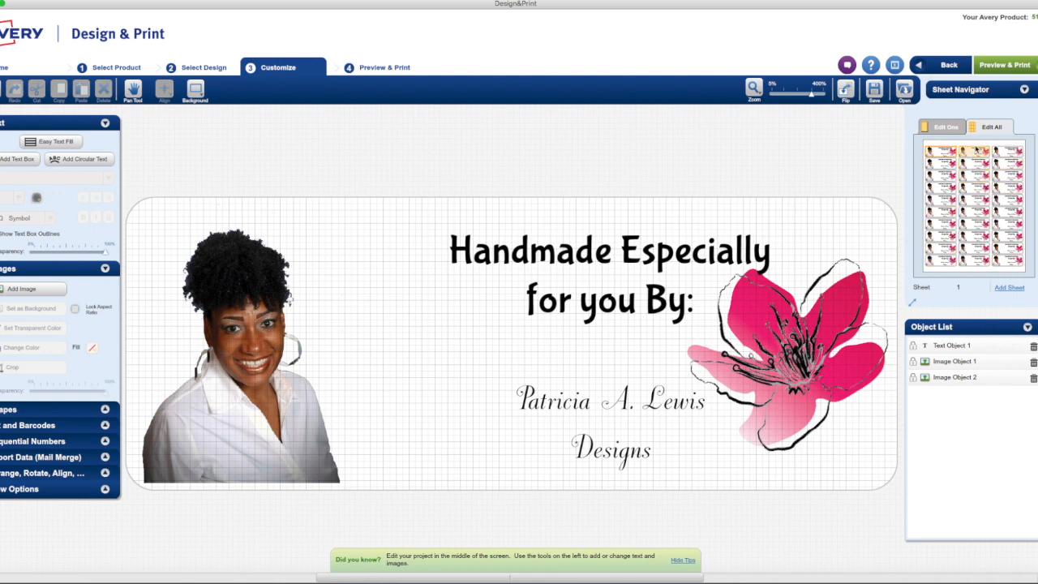
click(874, 89)
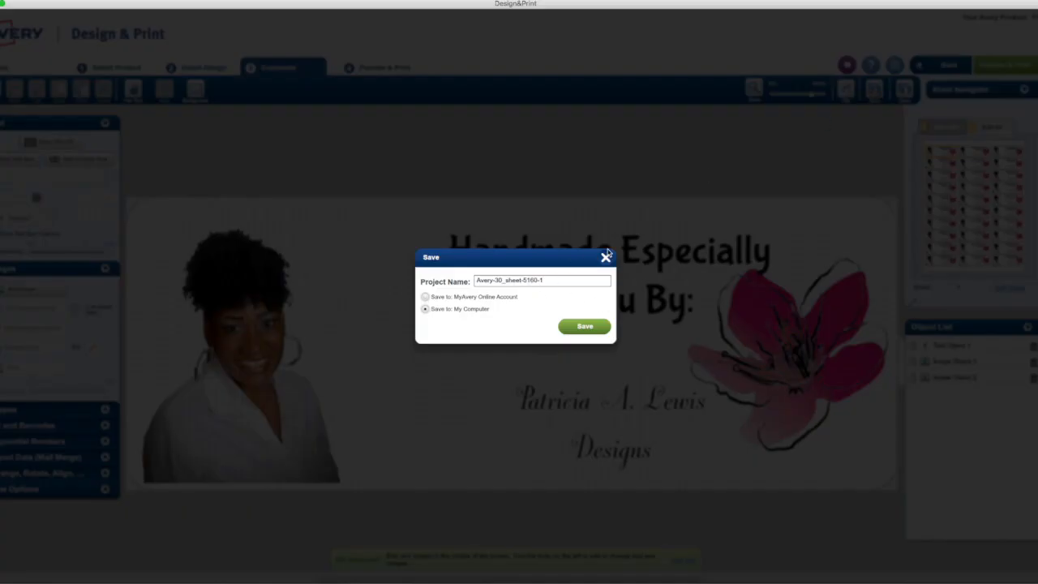
click(605, 258)
- Narrow the text box from its left side and move it toward the photo
click(519, 272)
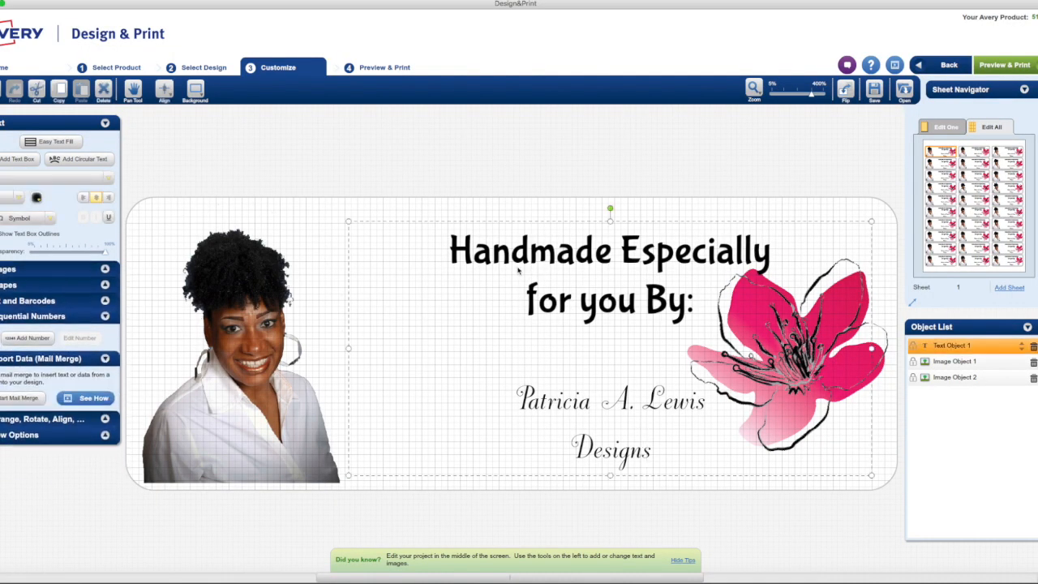
drag(348, 349, 461, 350)
drag(618, 310, 504, 312)
click(636, 276)
drag(653, 220, 517, 224)
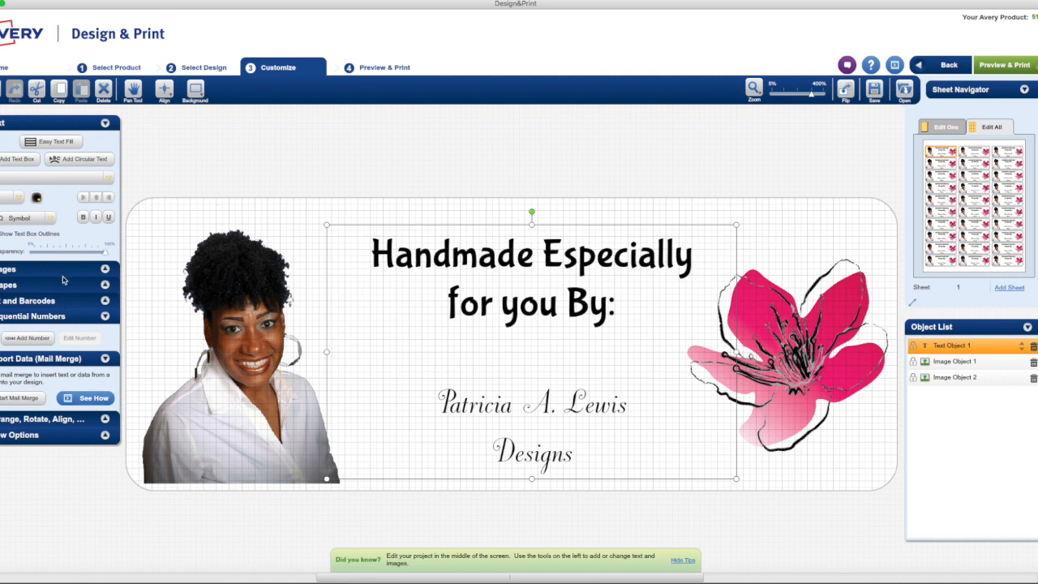
- Centre the text block horizontally and vertically on the label
click(104, 270)
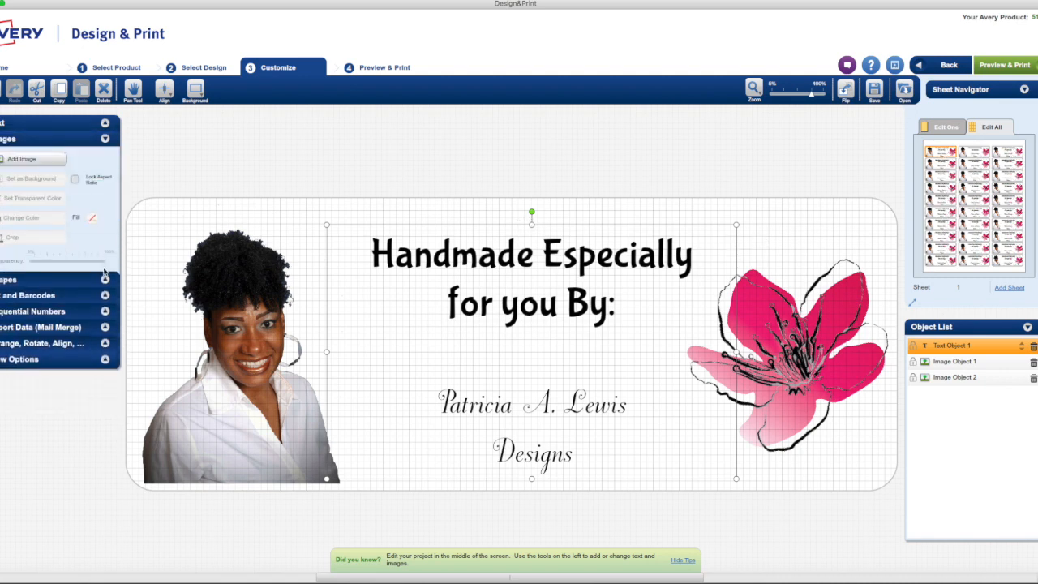
click(104, 295)
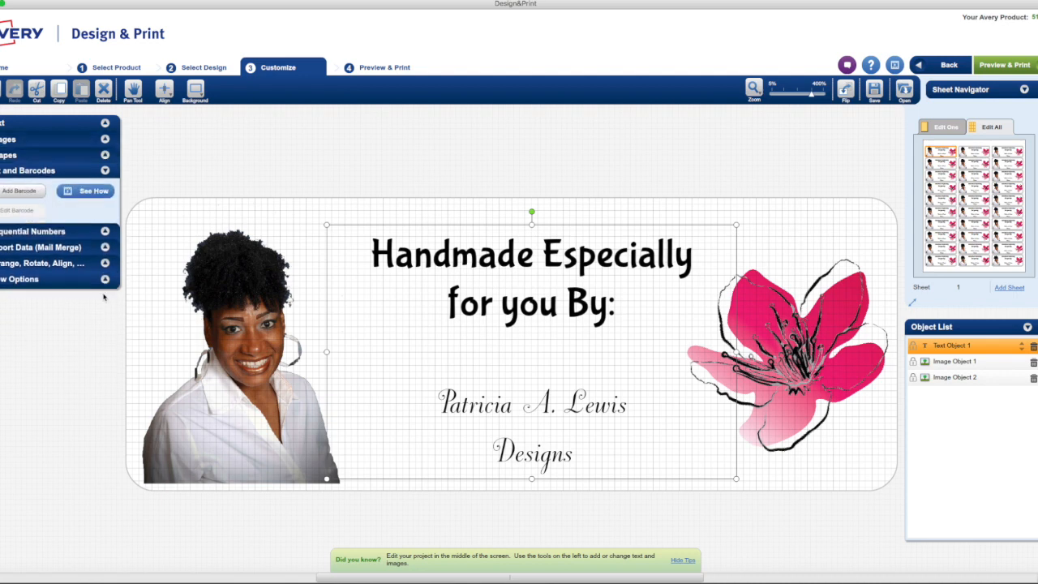
click(105, 232)
click(106, 231)
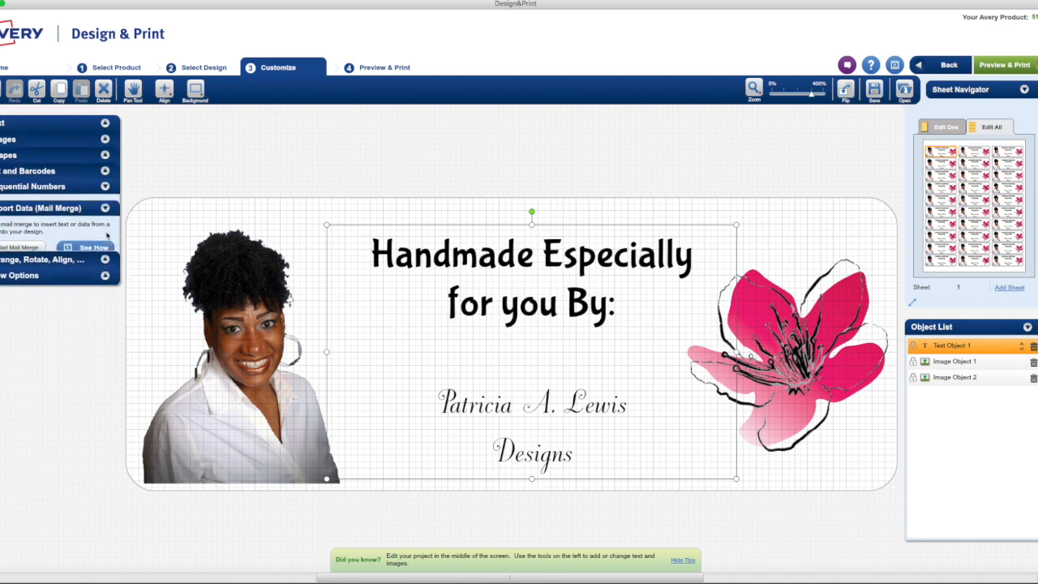
click(105, 263)
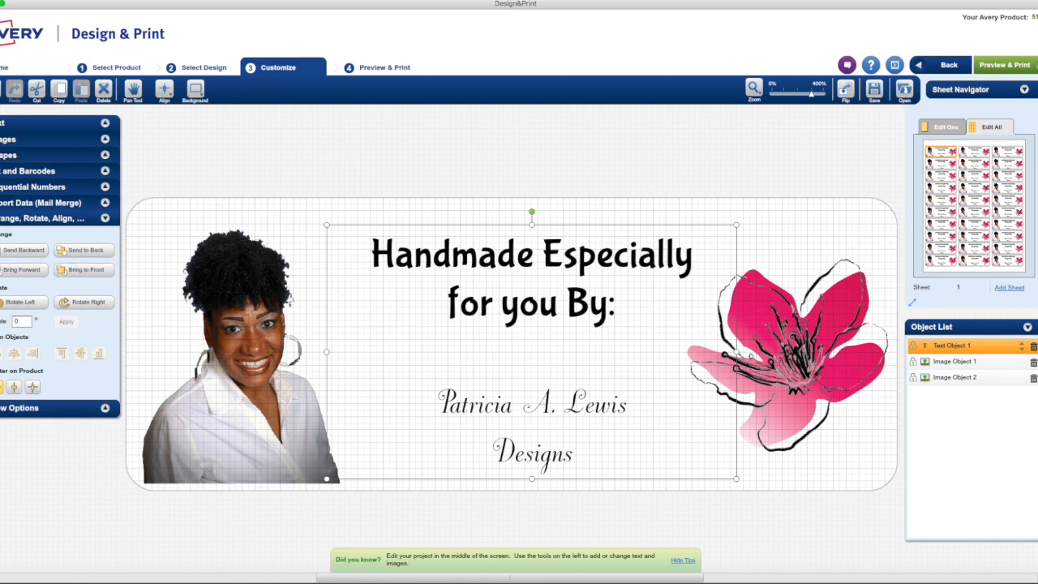
click(8, 388)
click(32, 388)
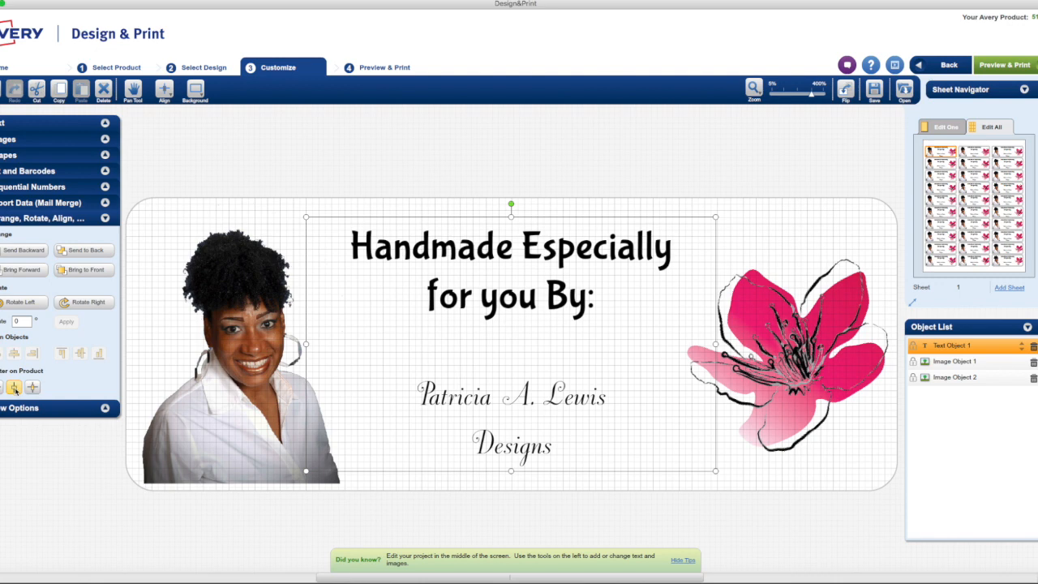
click(758, 237)
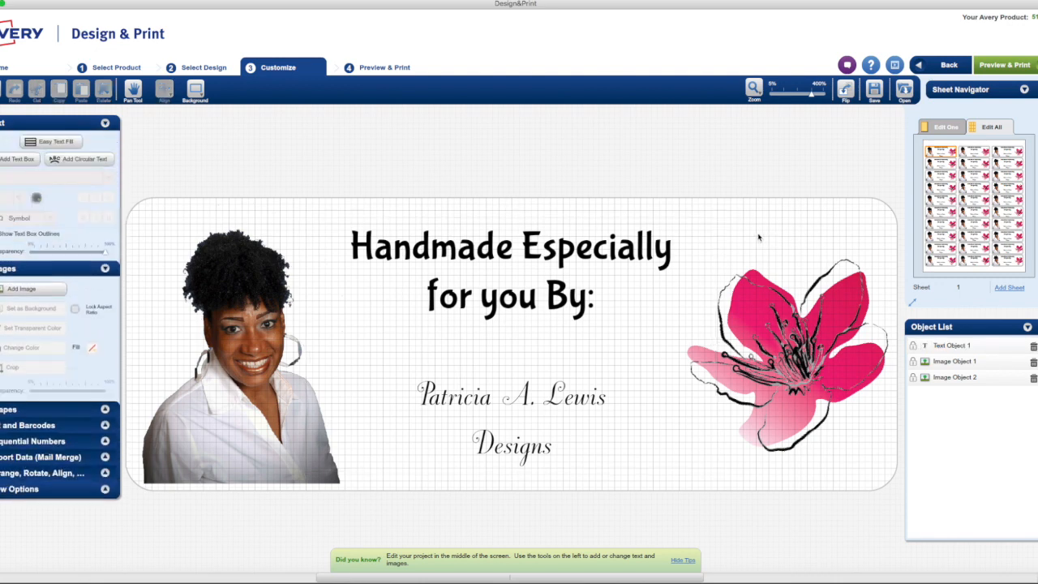
- Save the project to the MyAvery online account as 'Frbric Sheets Demo' and go to Preview & Print
click(876, 90)
click(538, 280)
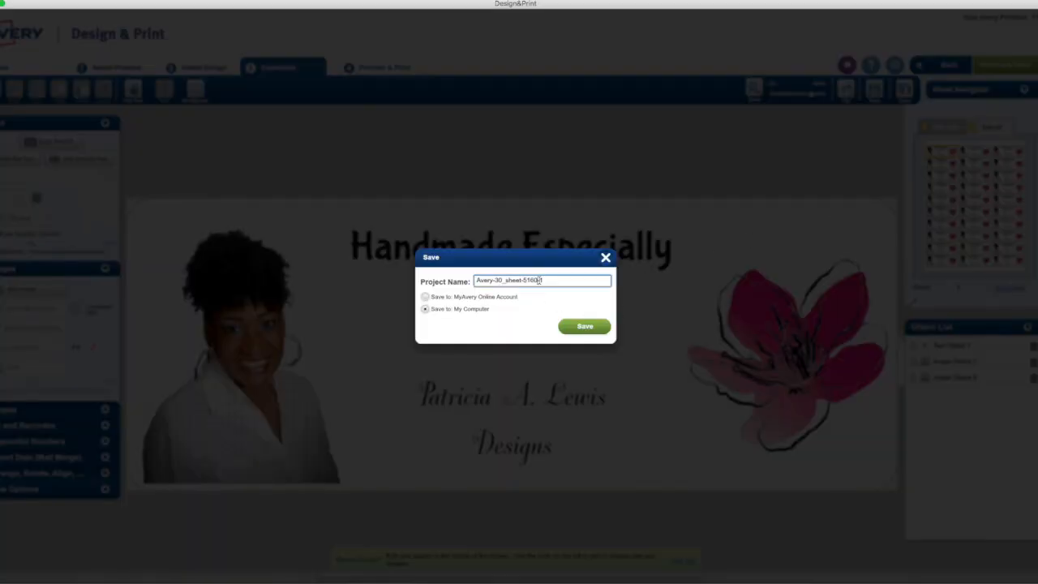
drag(540, 279, 441, 278)
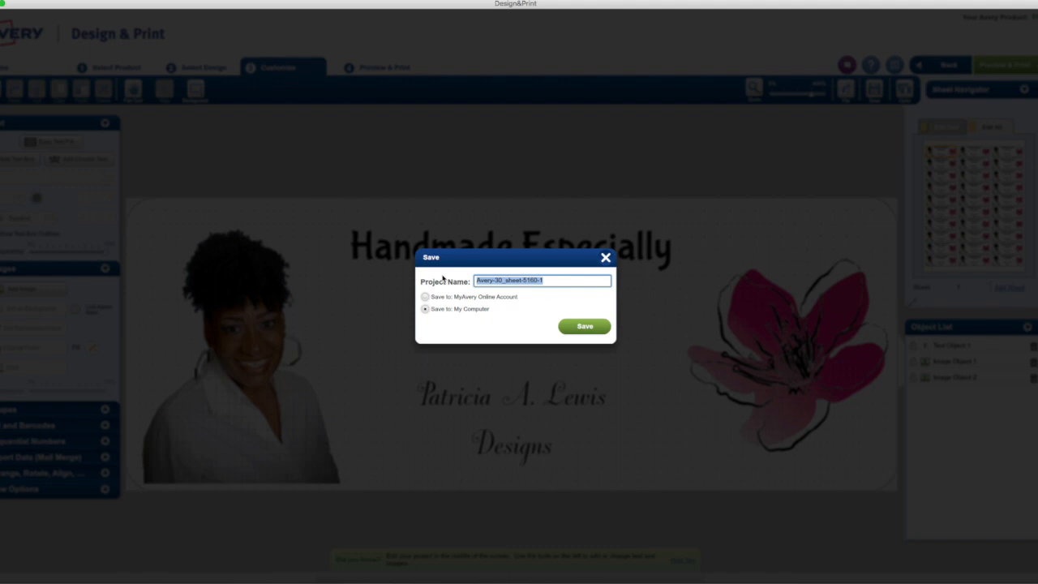
text(Fr)
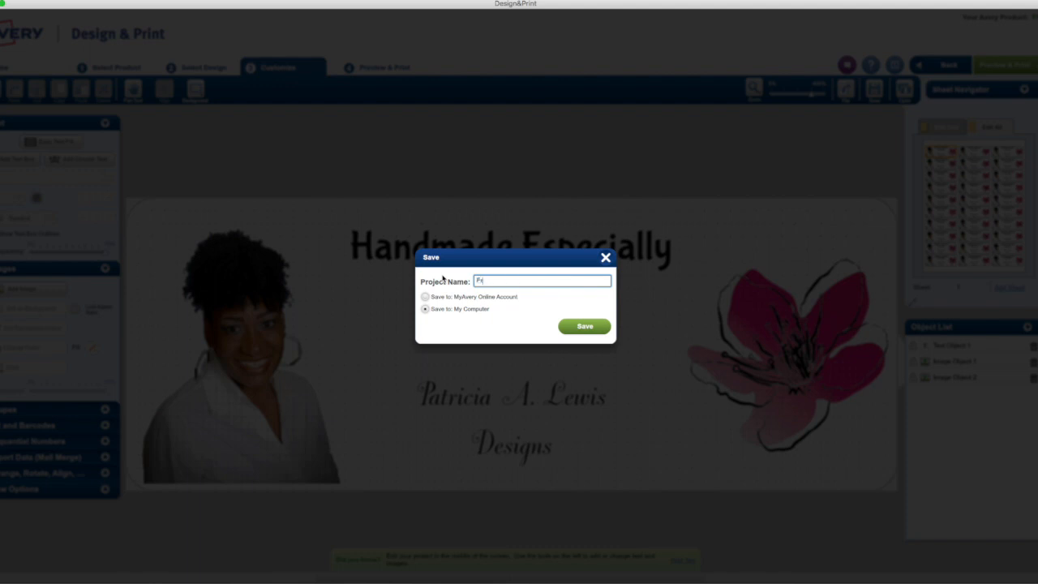
text(bric Sheets Demo)
click(489, 299)
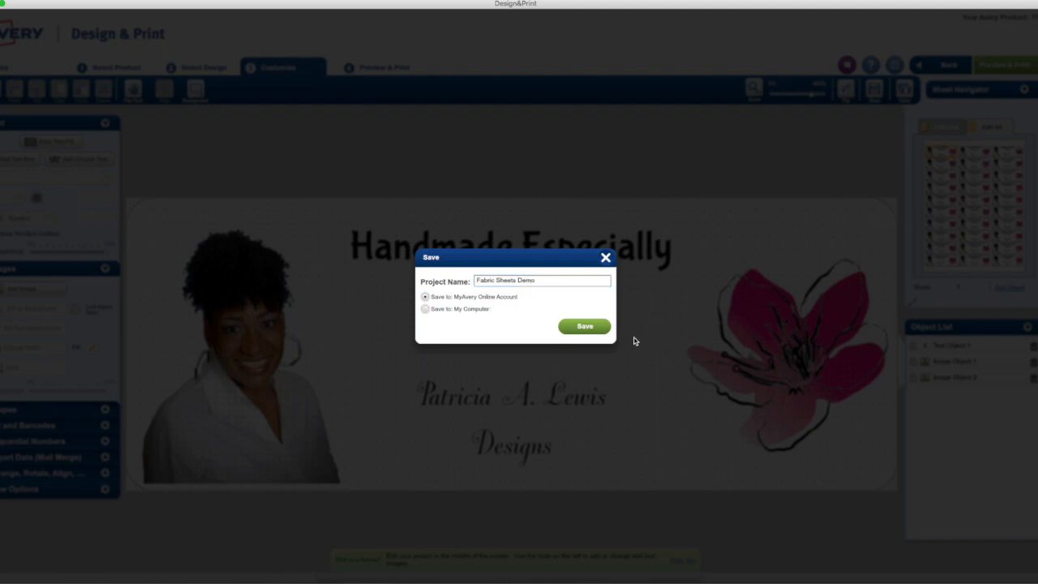
click(597, 332)
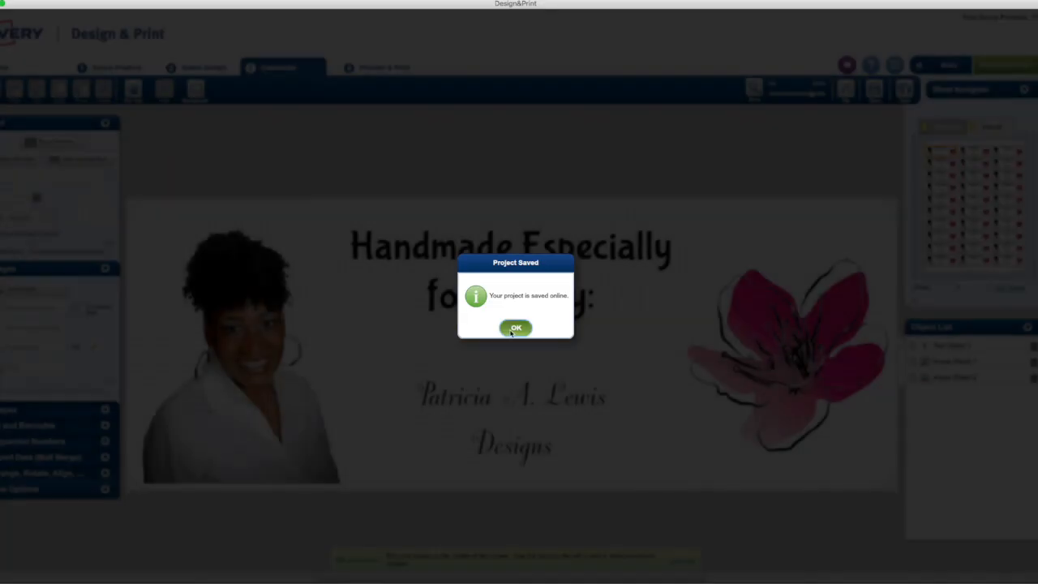
click(516, 329)
click(1004, 66)
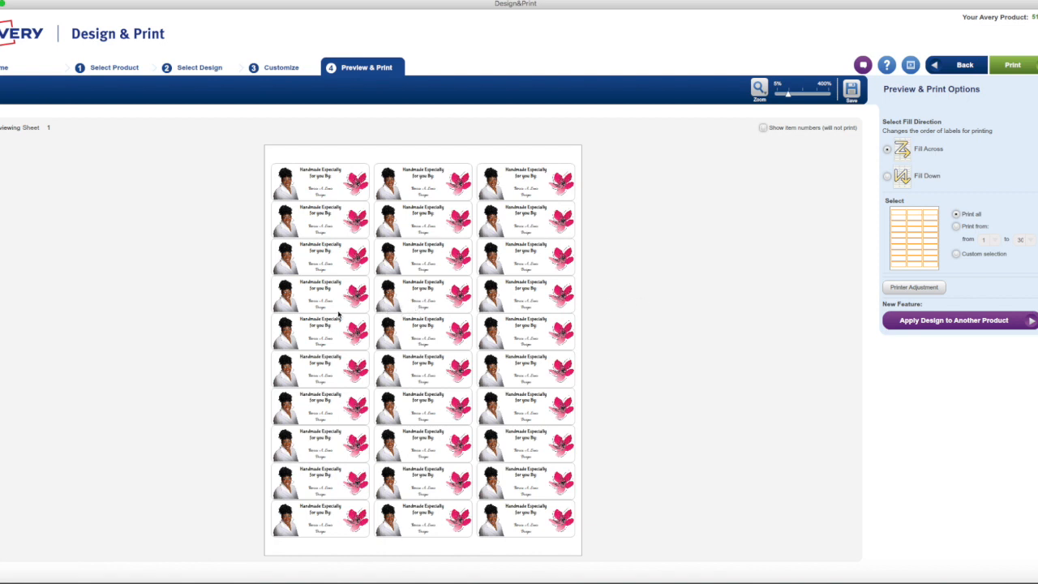
- Open the Print dialog for the 30-label sheet from the Preview & Print page
click(1001, 70)
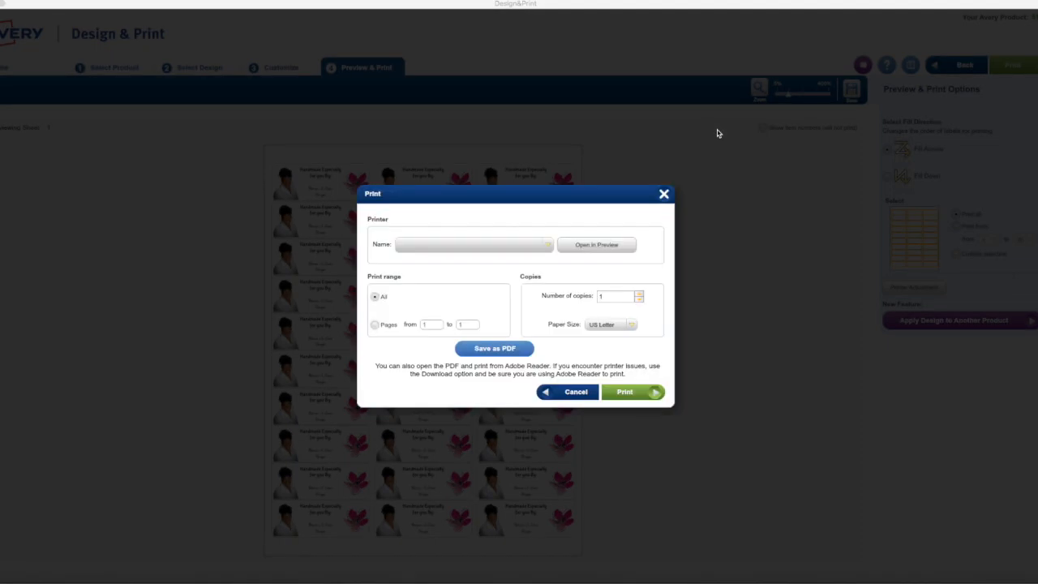
- Leave Canon_CP910 as the printer and cancel the Print dialog without printing
click(549, 245)
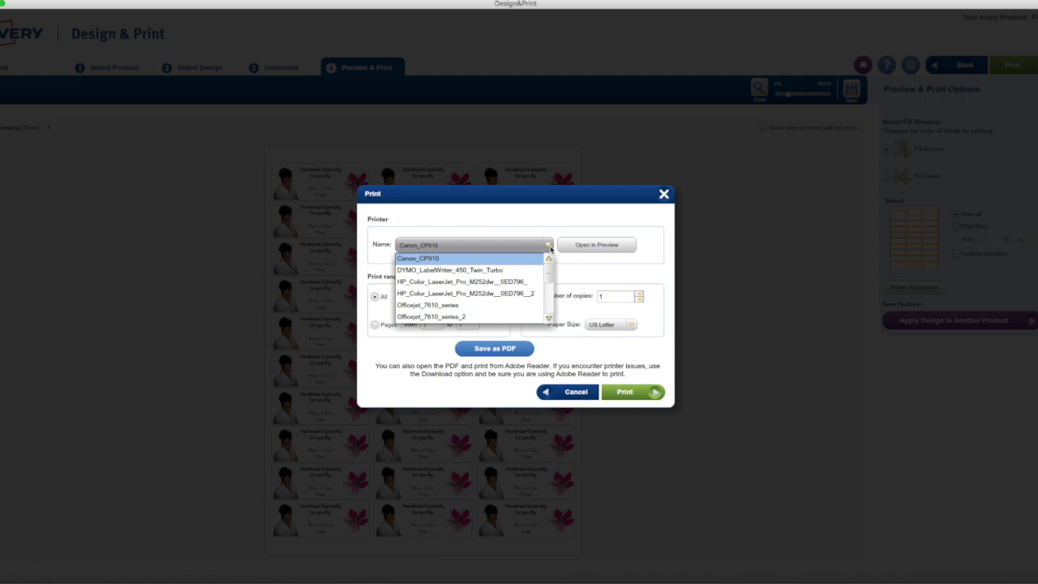
click(592, 235)
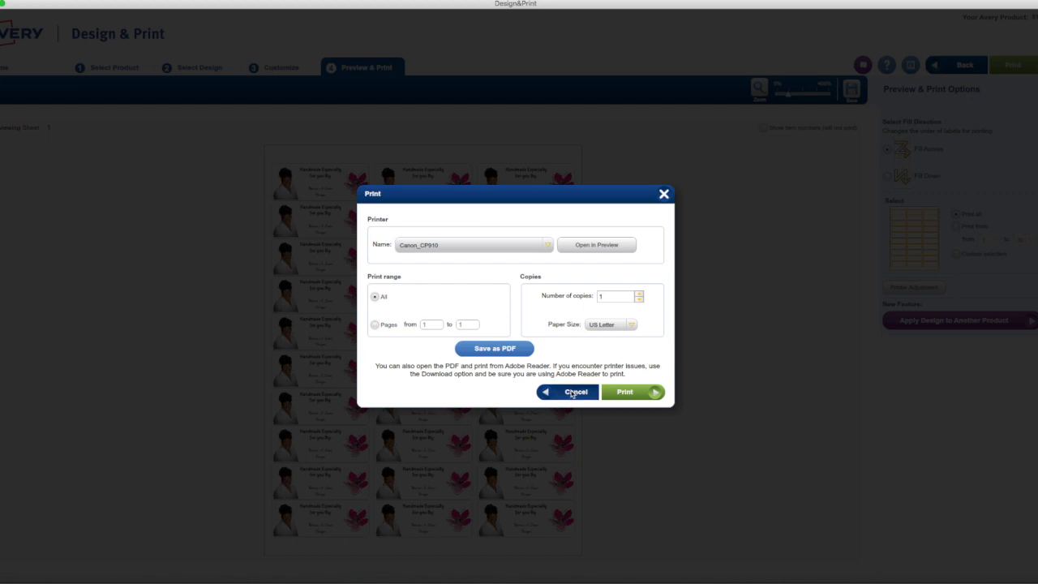
click(572, 394)
- Save the Fabric Sheets Demo project to My Computer, with Desktop as the location
click(857, 97)
click(447, 313)
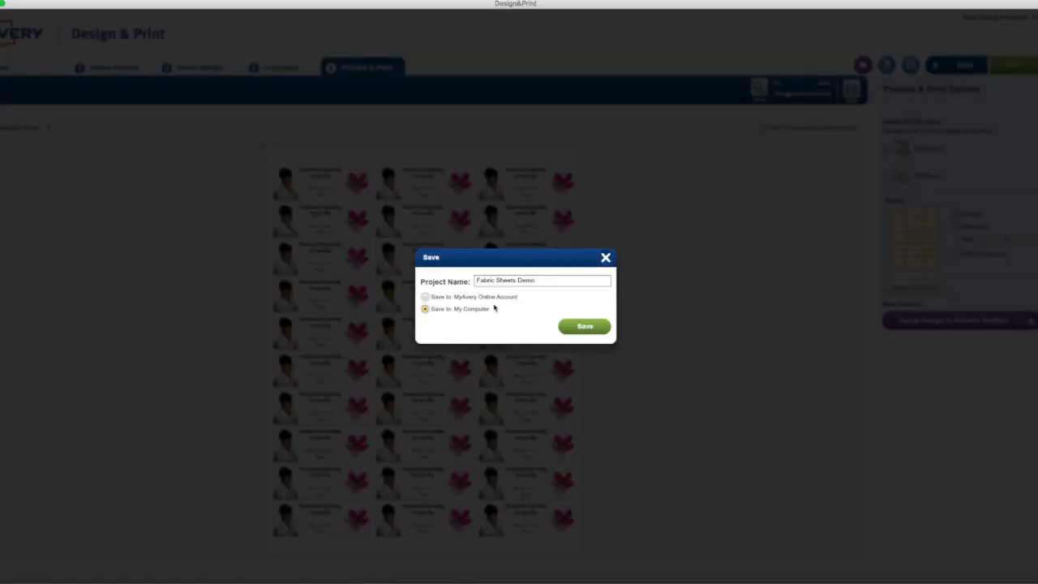
click(592, 330)
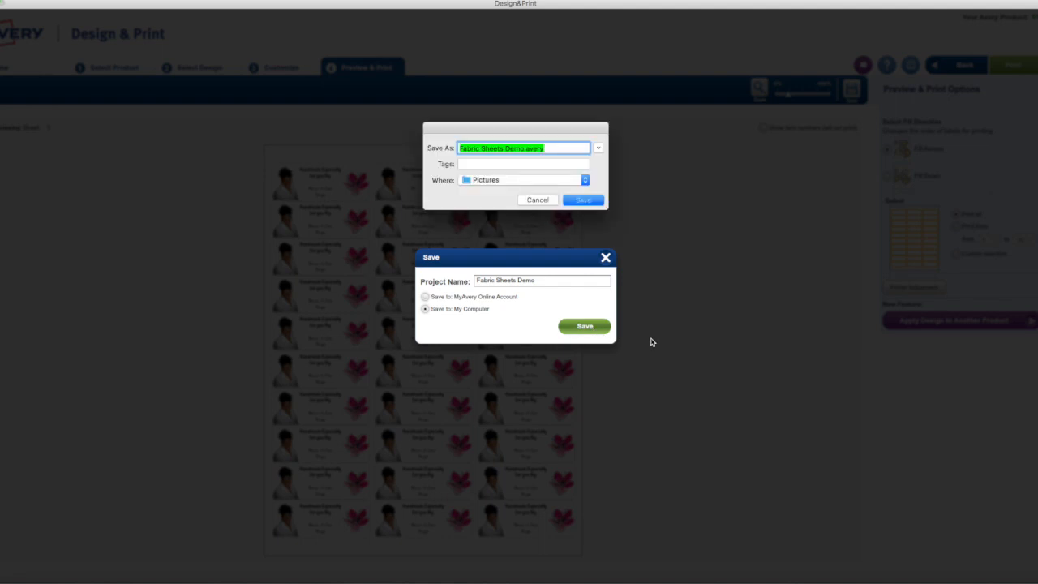
click(547, 182)
click(496, 349)
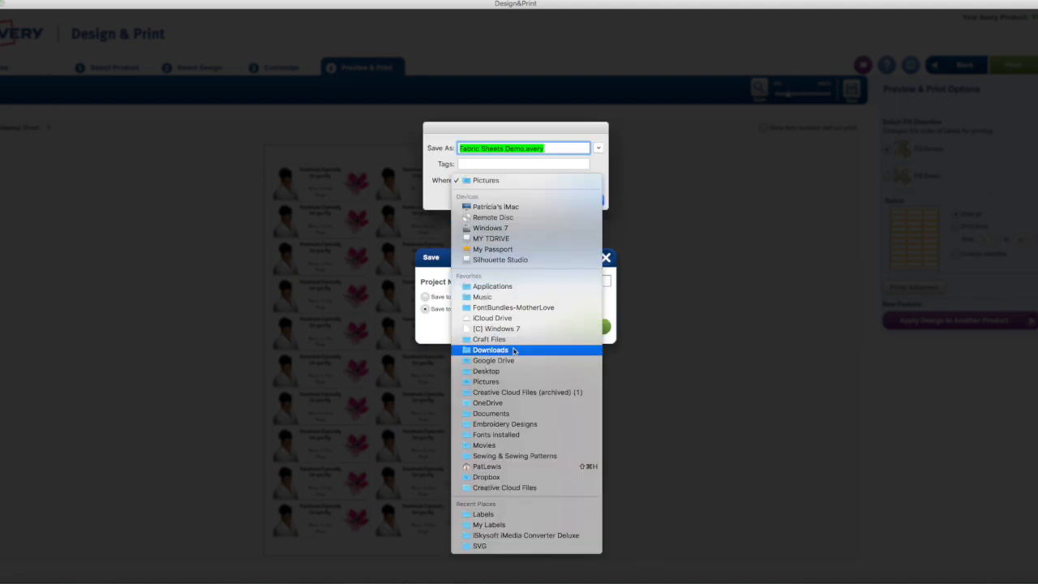
click(562, 179)
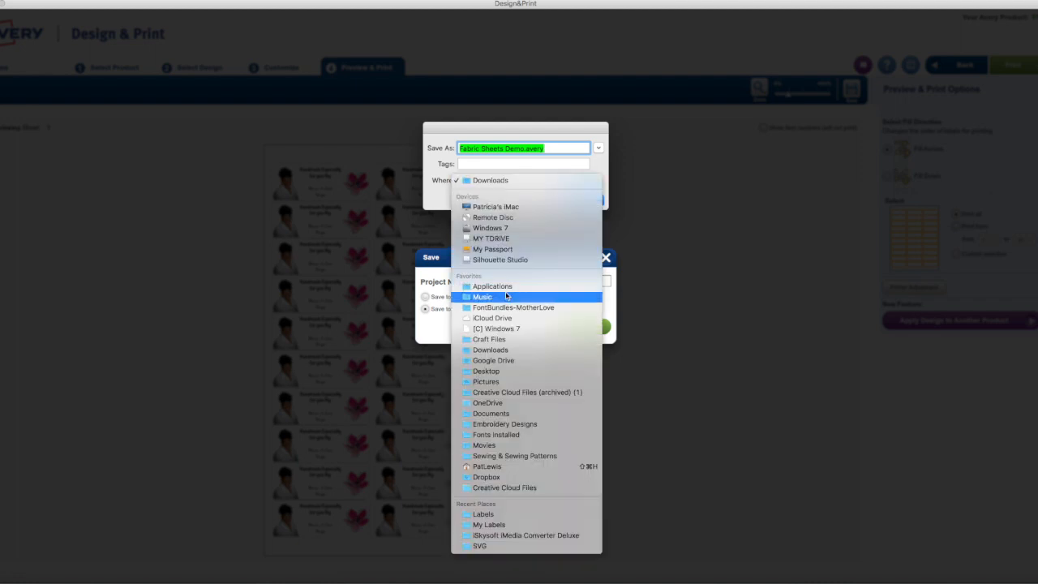
click(513, 371)
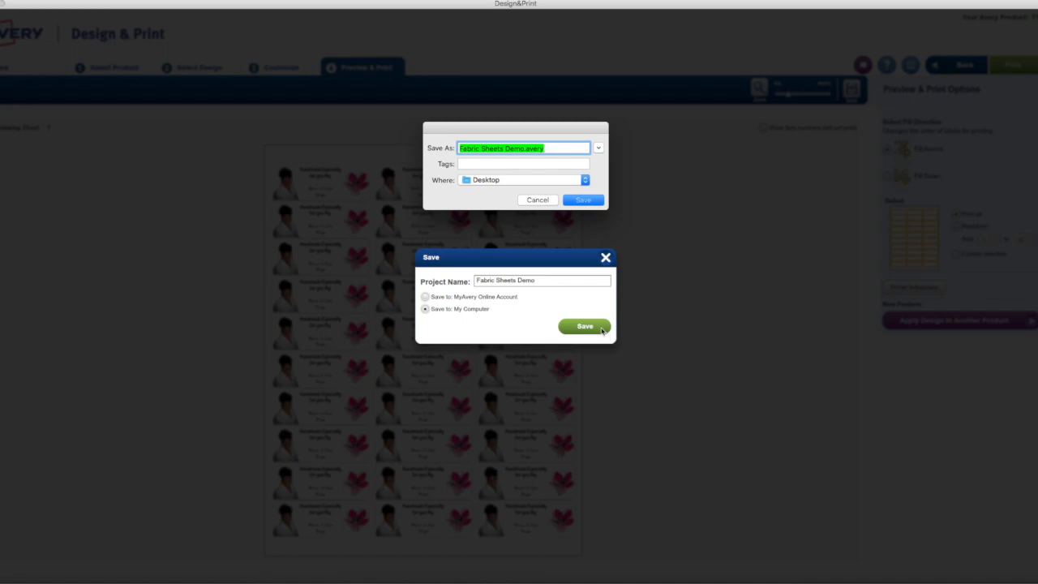
click(584, 200)
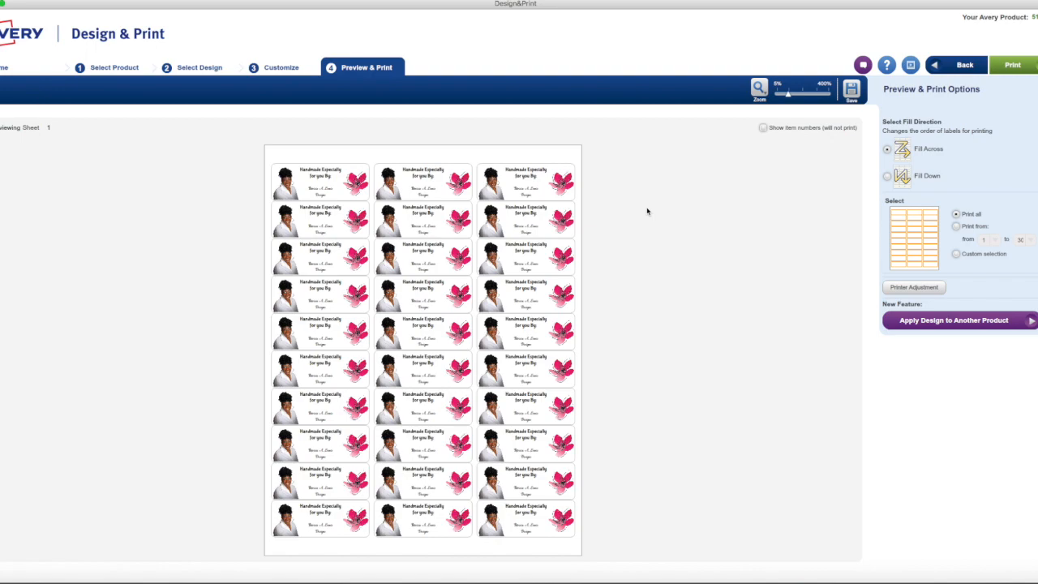
- Return to the Customize editor and bring up the Save dialog for Fabric Sheets Demo
click(280, 67)
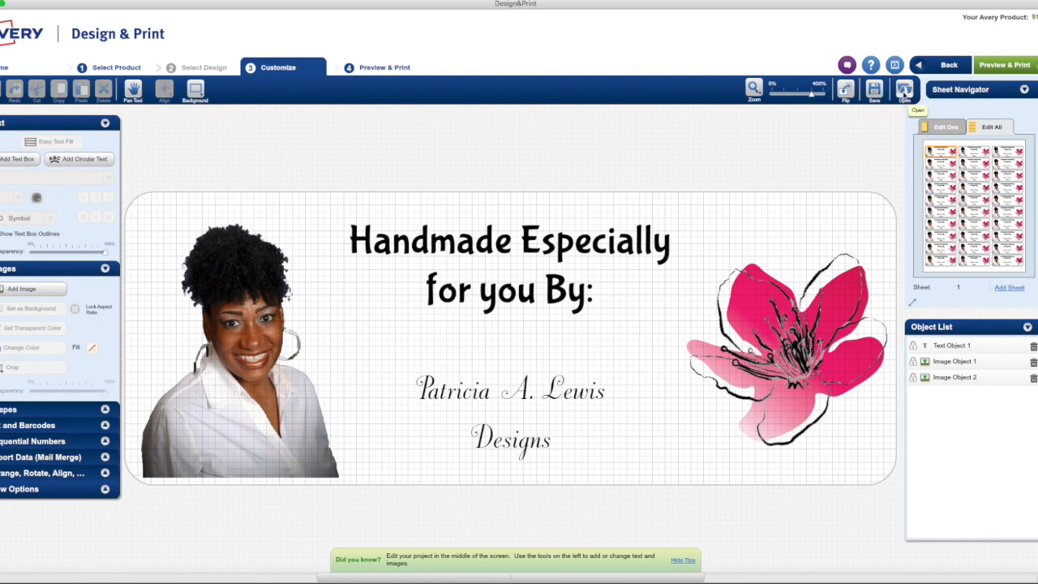
click(904, 90)
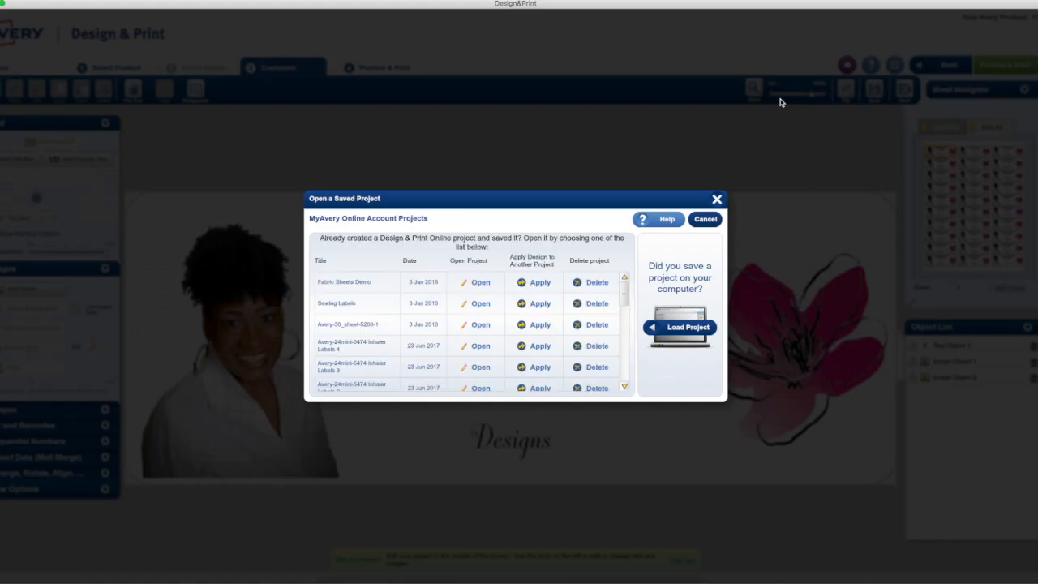
click(706, 219)
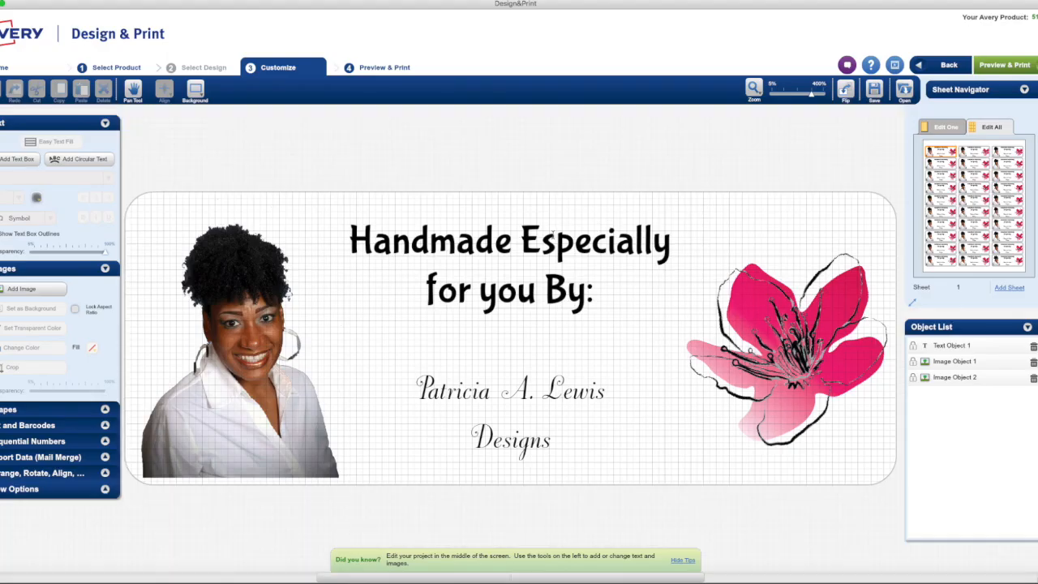
click(876, 99)
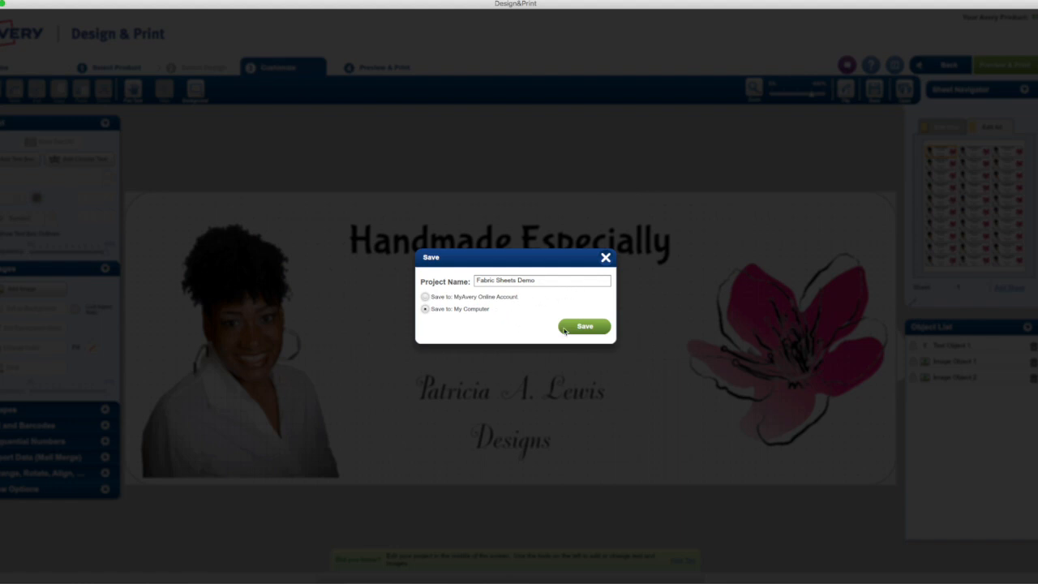
- Replace Fabric Sheets Demo.avery on the Desktop with the current design, then dismiss the save dialogs
click(596, 326)
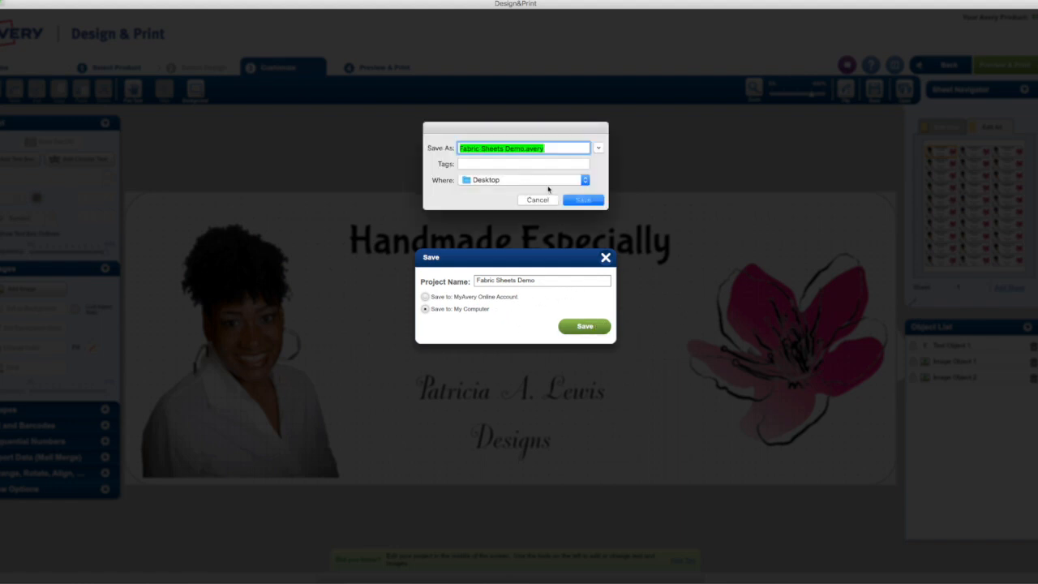
click(583, 202)
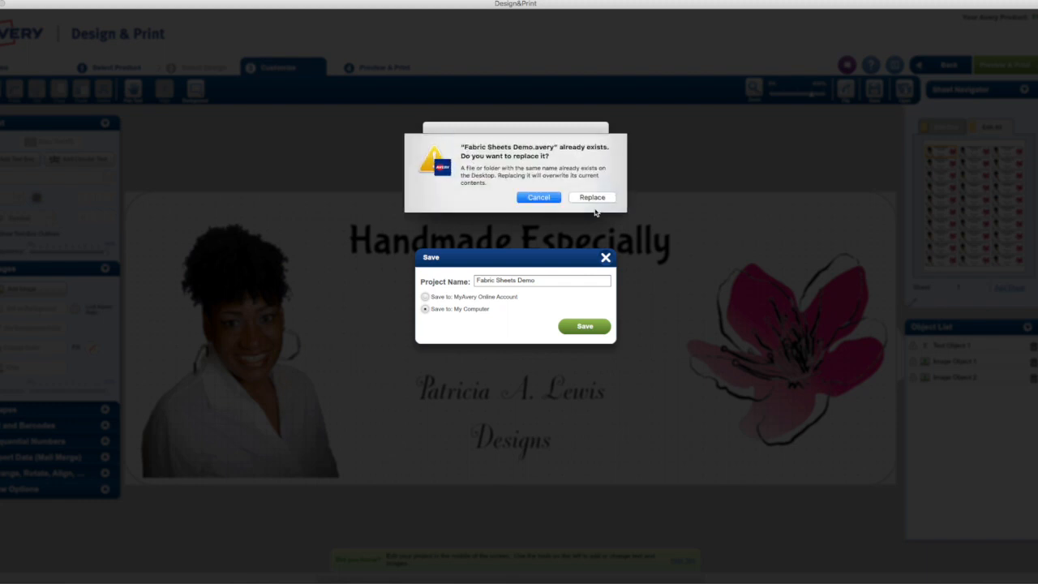
click(592, 199)
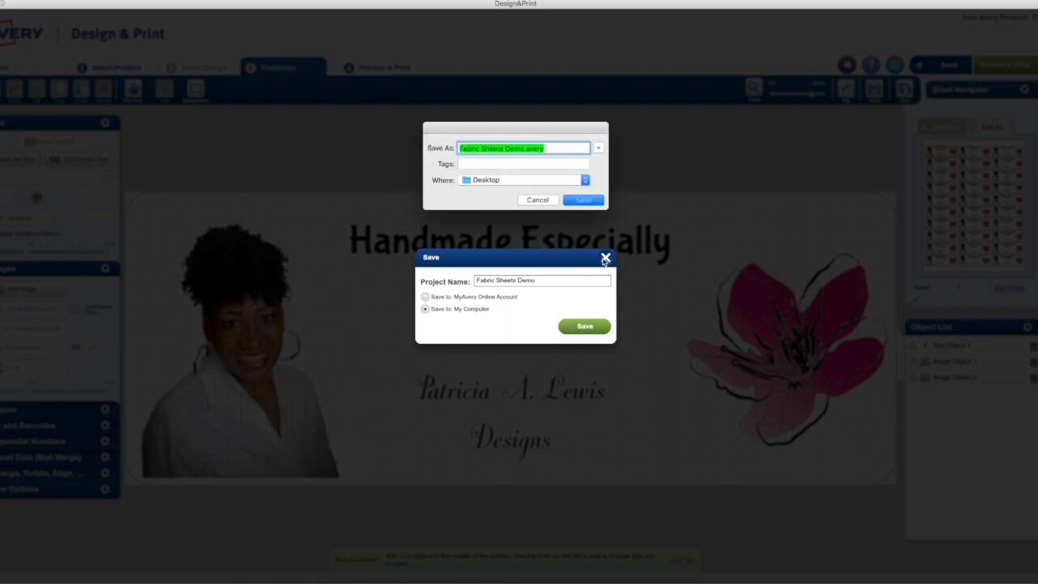
click(557, 200)
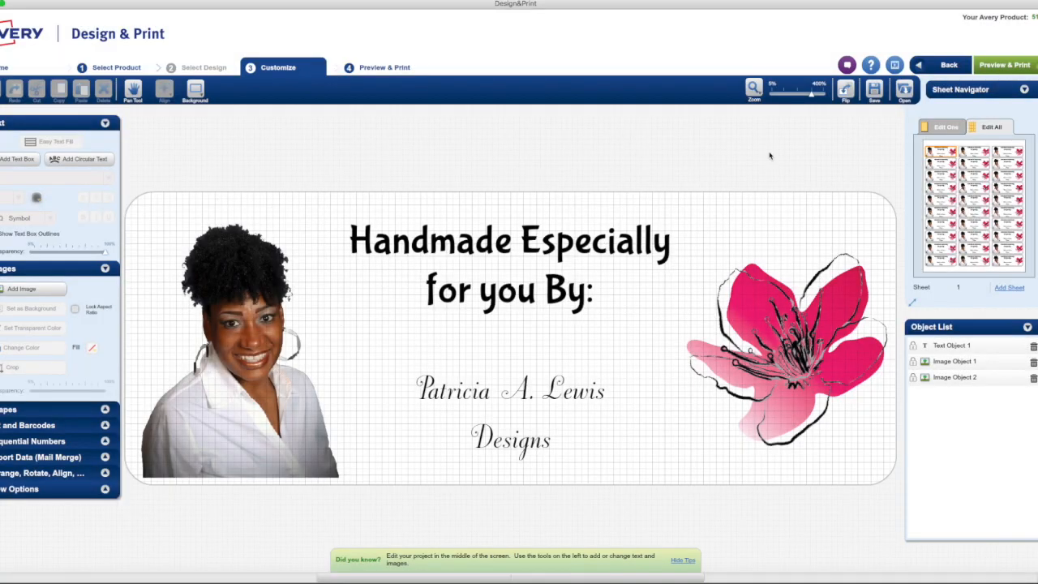
- Go to Preview & Print and open the print options, producing the one-page Fabric Sheets Demo PDF
click(1005, 65)
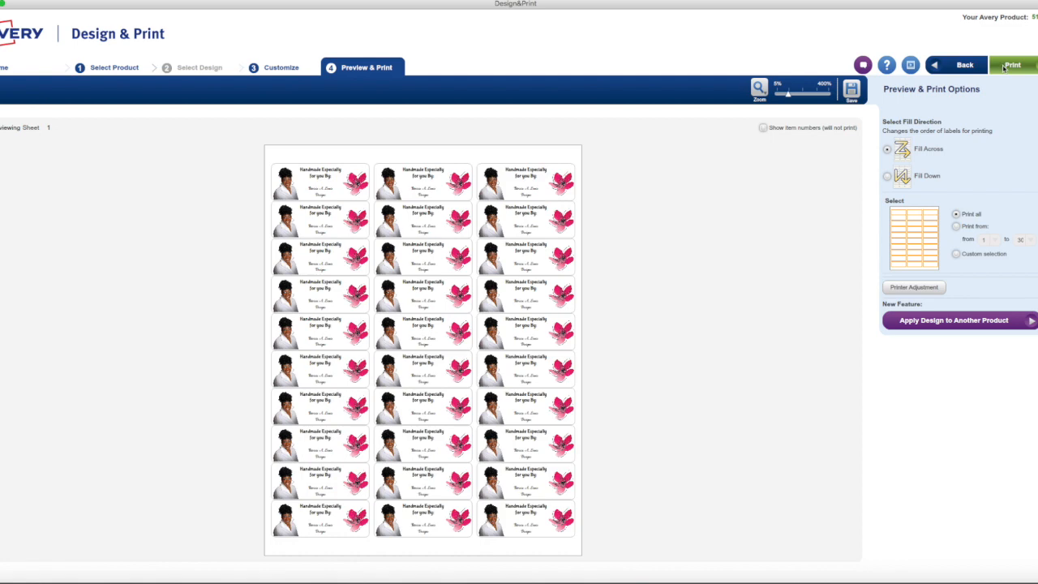
click(1008, 65)
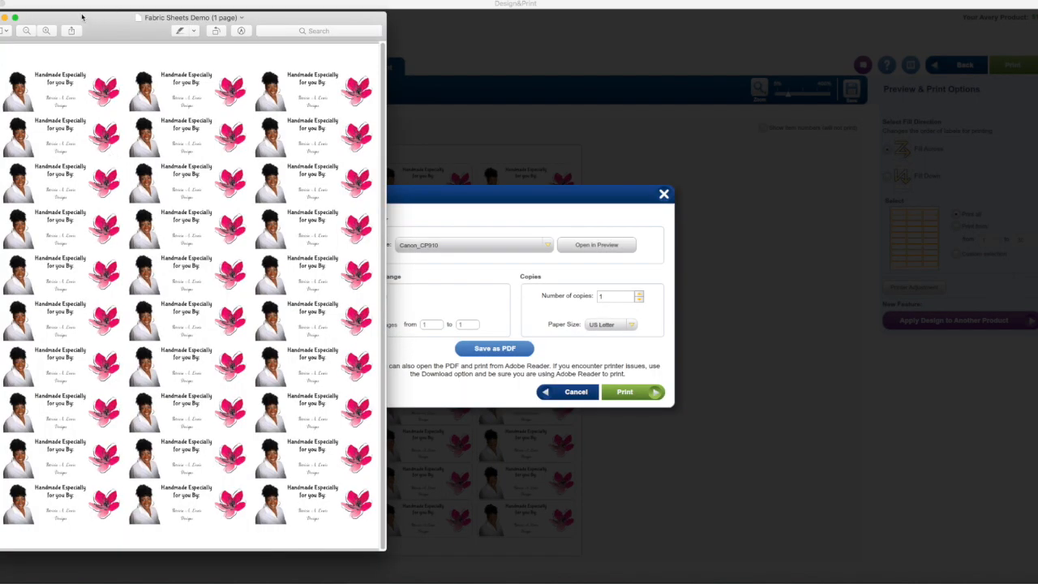
- Export the PDF from Preview as a 300 pixels/inch JPEG named Fabric Sheets Demo on the Desktop
click(33, 2)
mouse_move(51, 1)
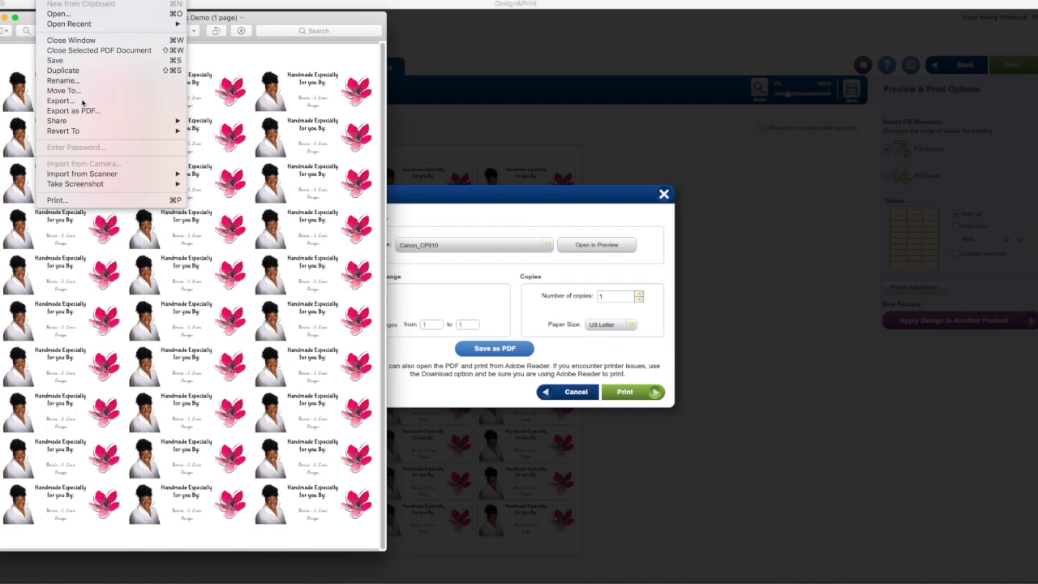
click(82, 100)
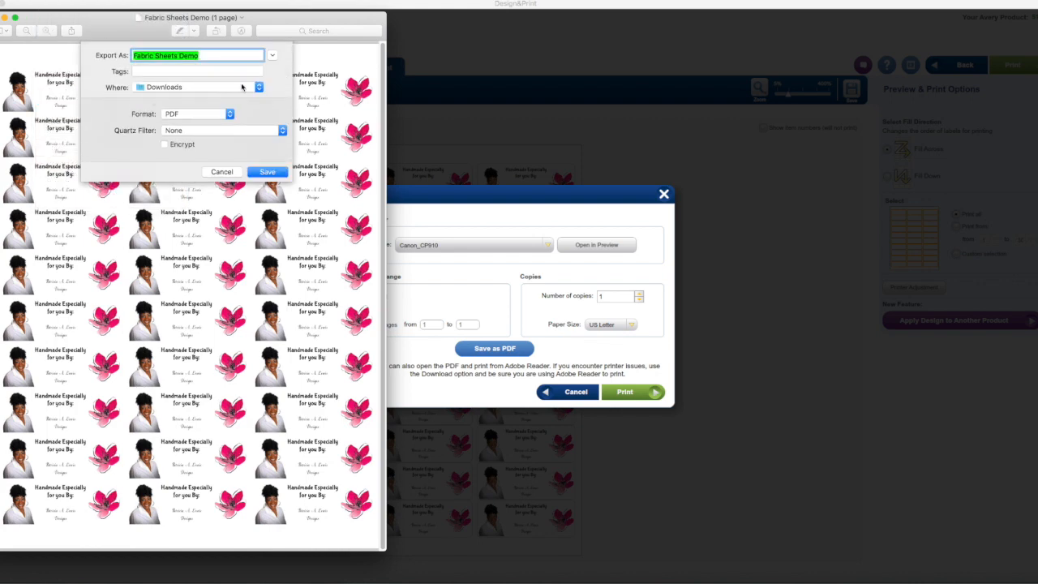
click(229, 114)
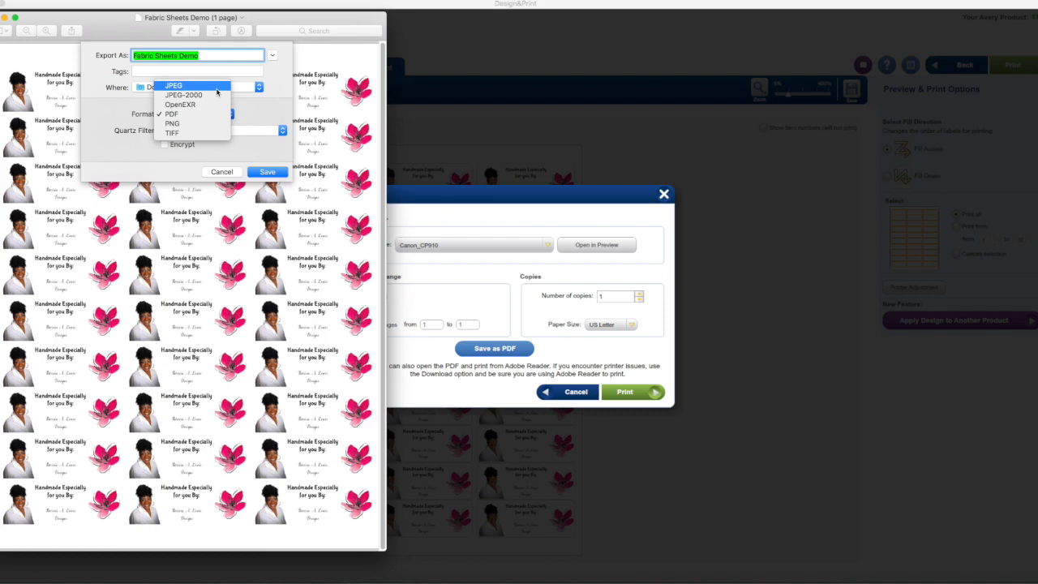
click(216, 91)
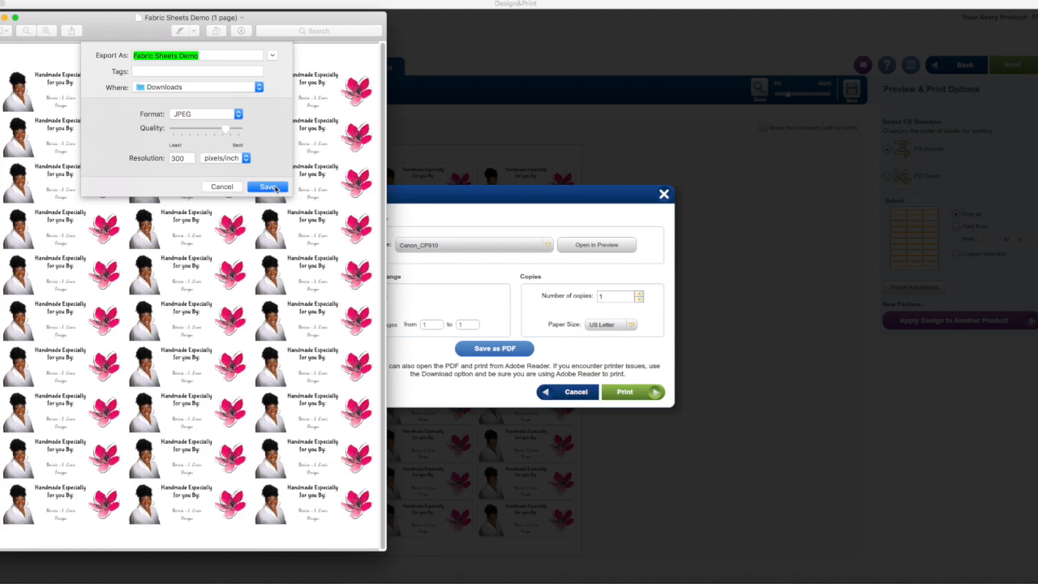
click(217, 86)
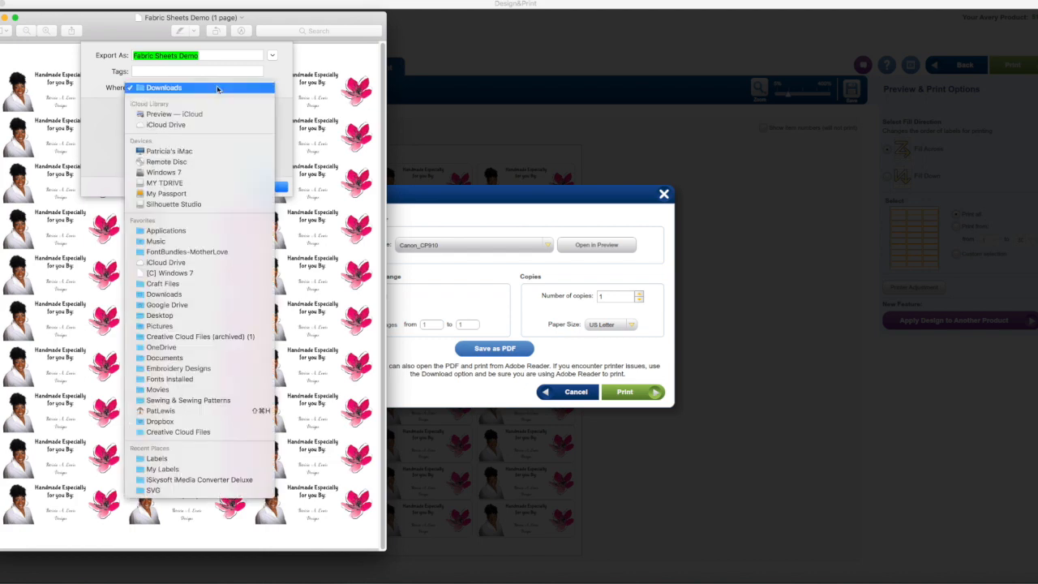
click(174, 315)
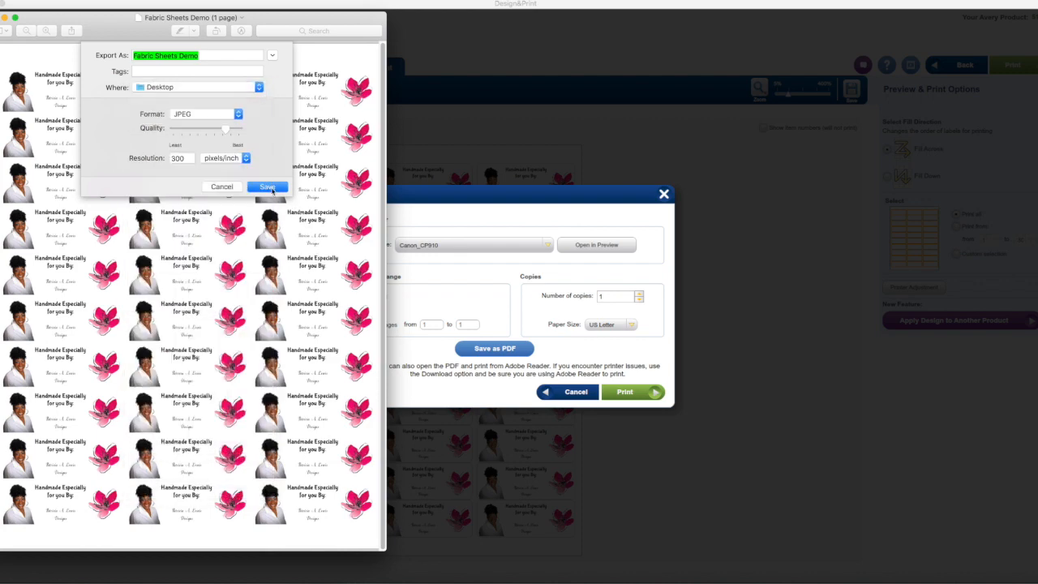
click(268, 188)
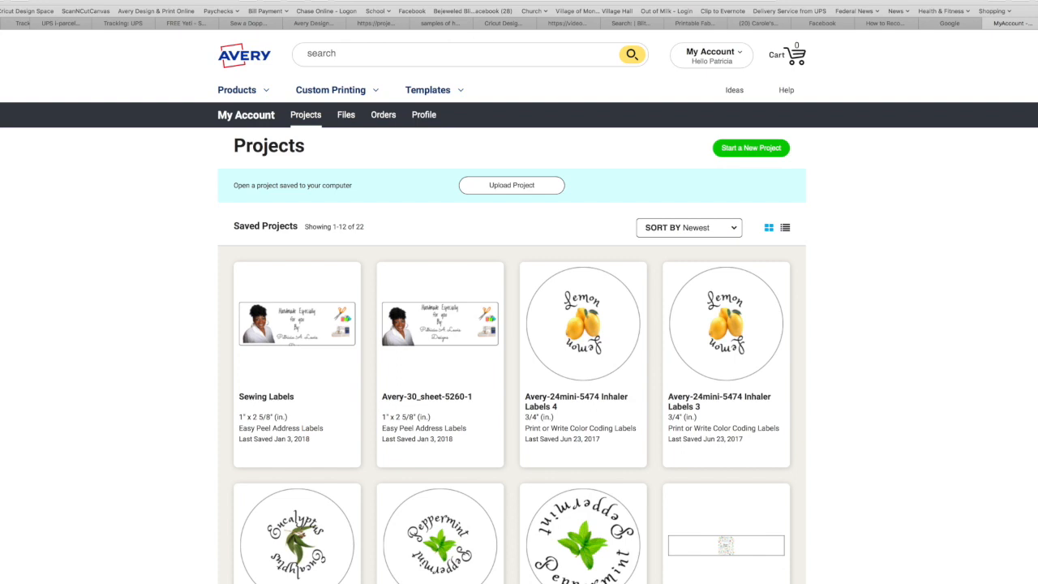
- Load Cricut Design Space in a new browser tab and start a new blank project
key(super+t)
click(36, 13)
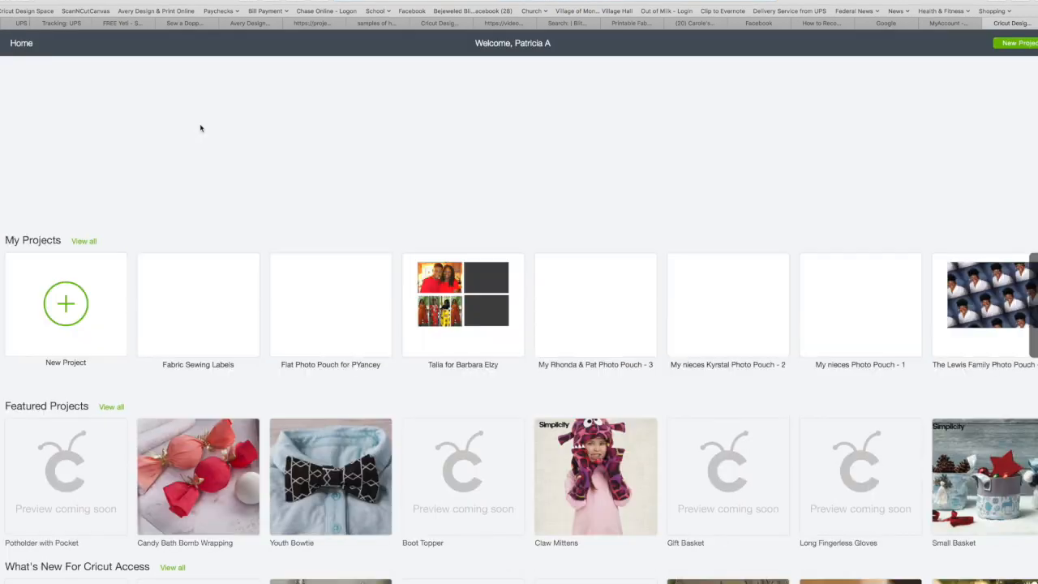
click(66, 303)
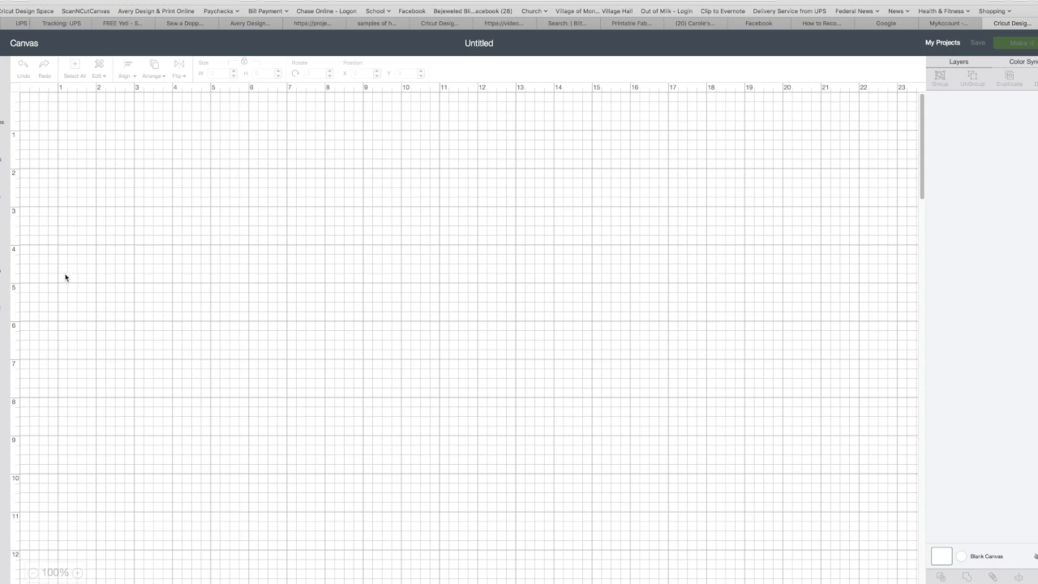
- Choose Upload Pattern and select the Fabric Sheets Demo JPEG from the Desktop file list
click(1, 301)
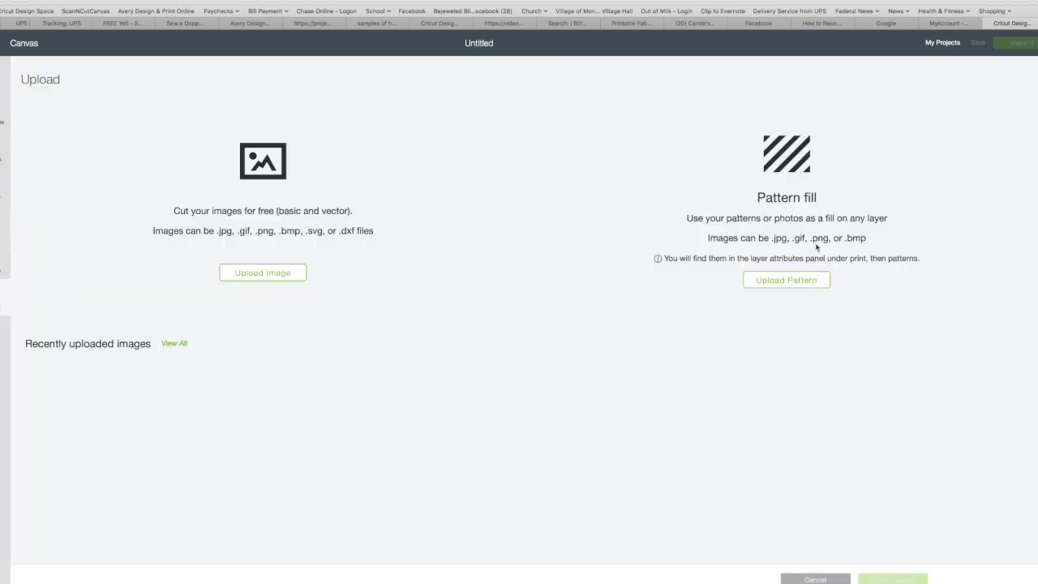
click(791, 279)
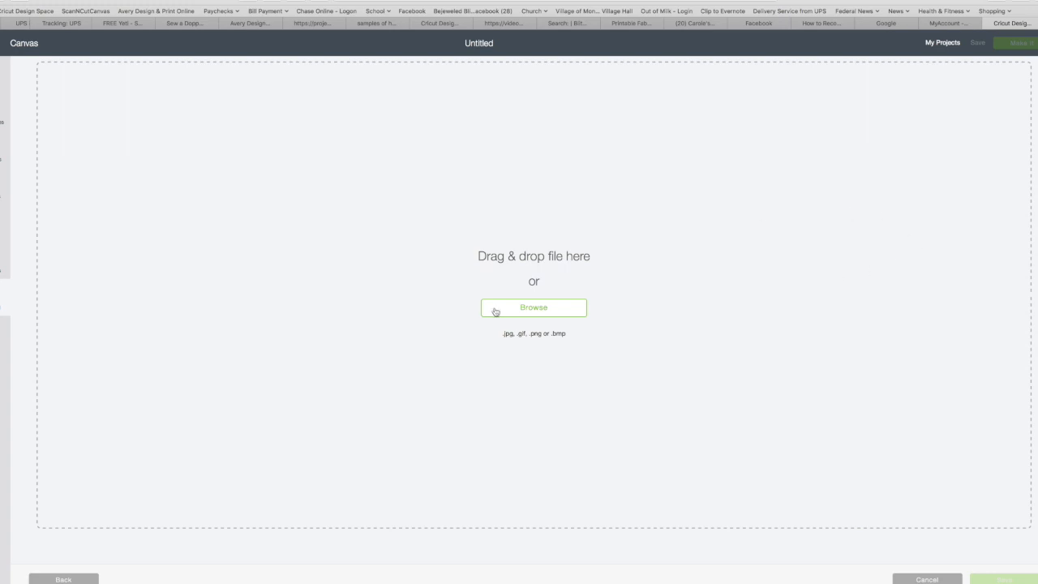
click(522, 307)
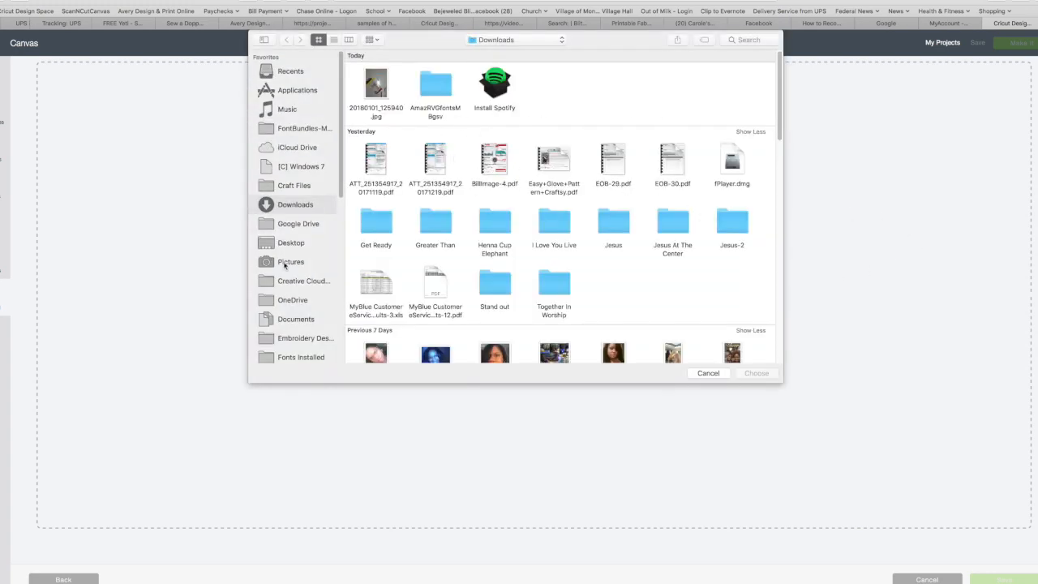
click(288, 243)
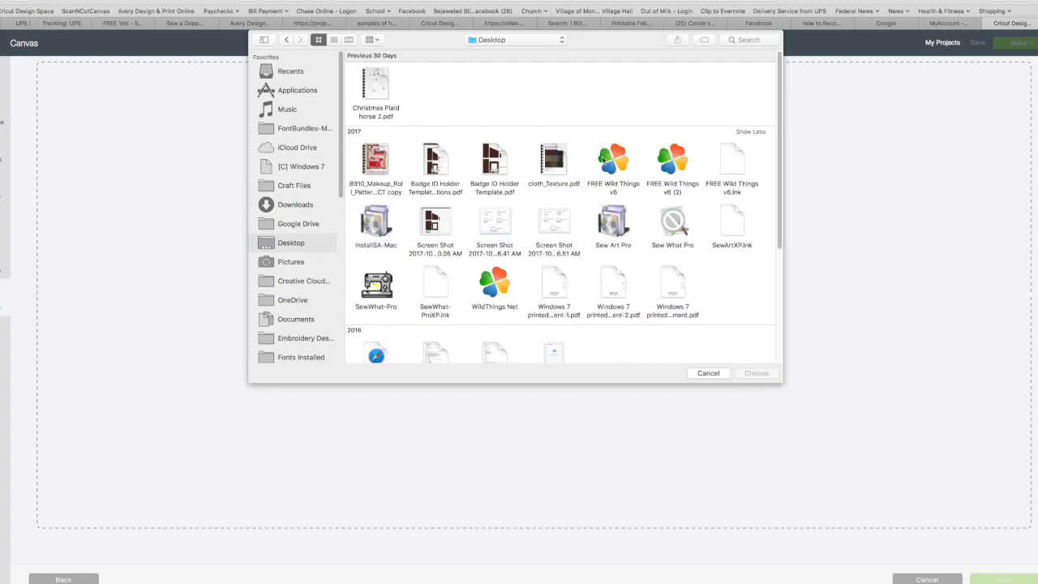
scroll(689, 276, down, 5)
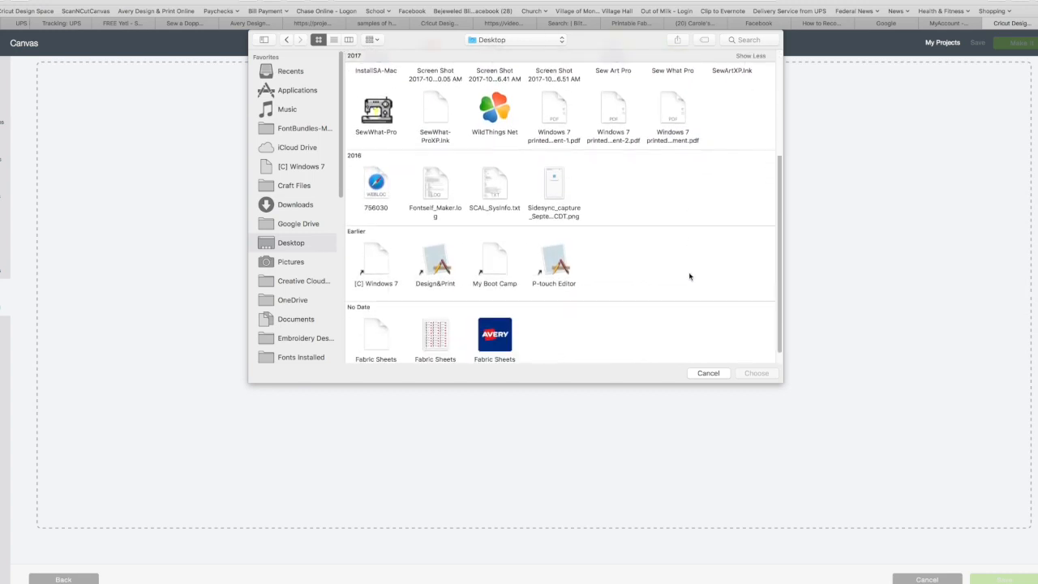
scroll(690, 277, down, 1)
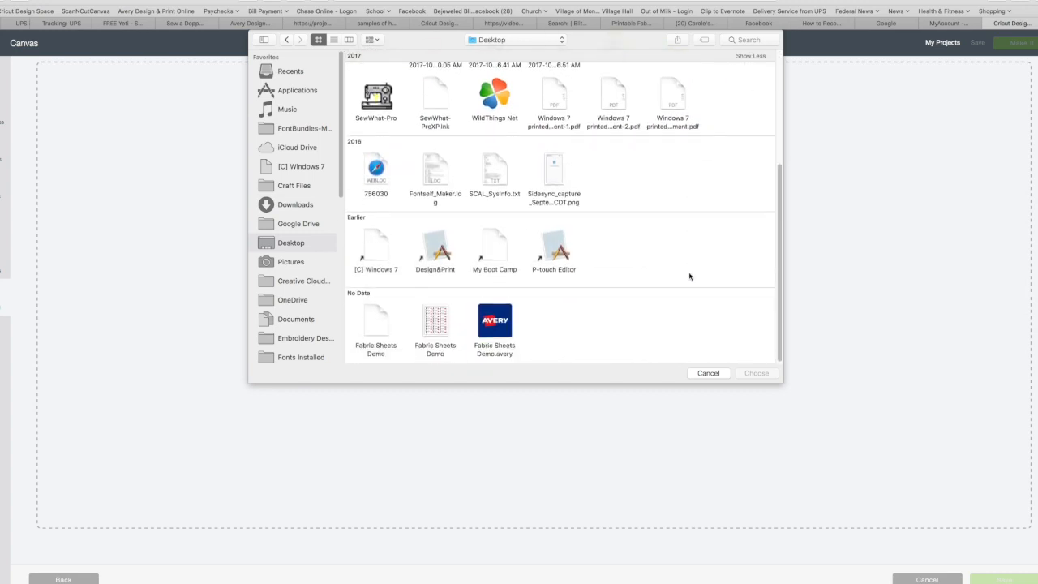
click(333, 39)
scroll(524, 193, down, 3)
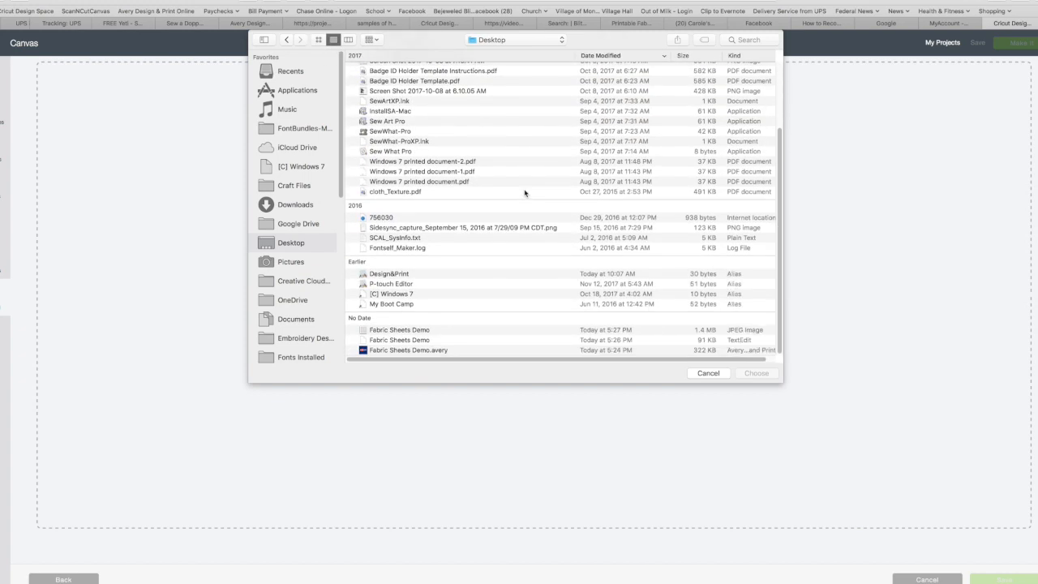
double_click(383, 331)
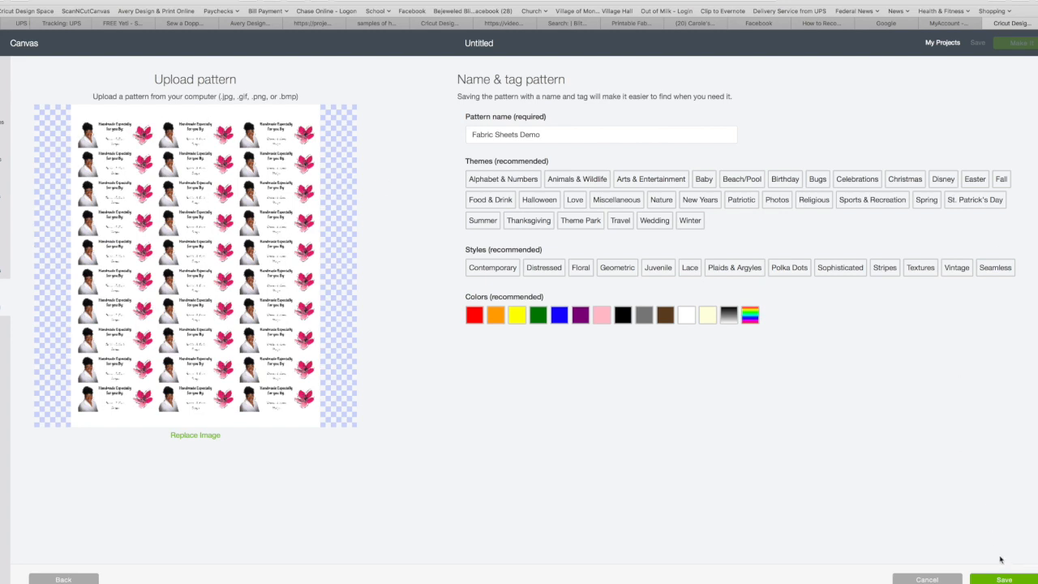
- Tag the Fabric Sheets Demo pattern as Photos, upload it, and return to the Untitled canvas
click(783, 202)
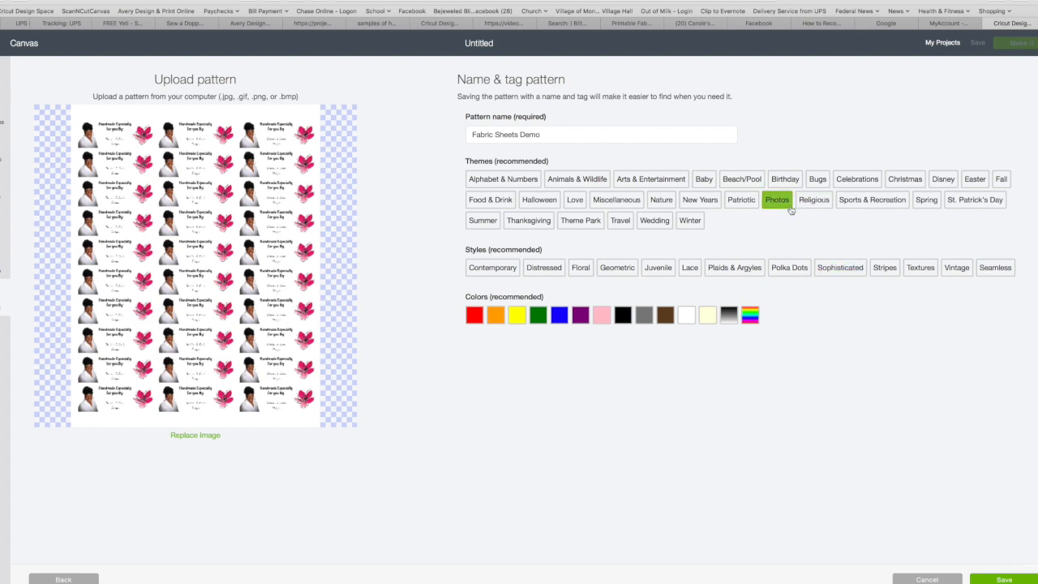
click(1004, 579)
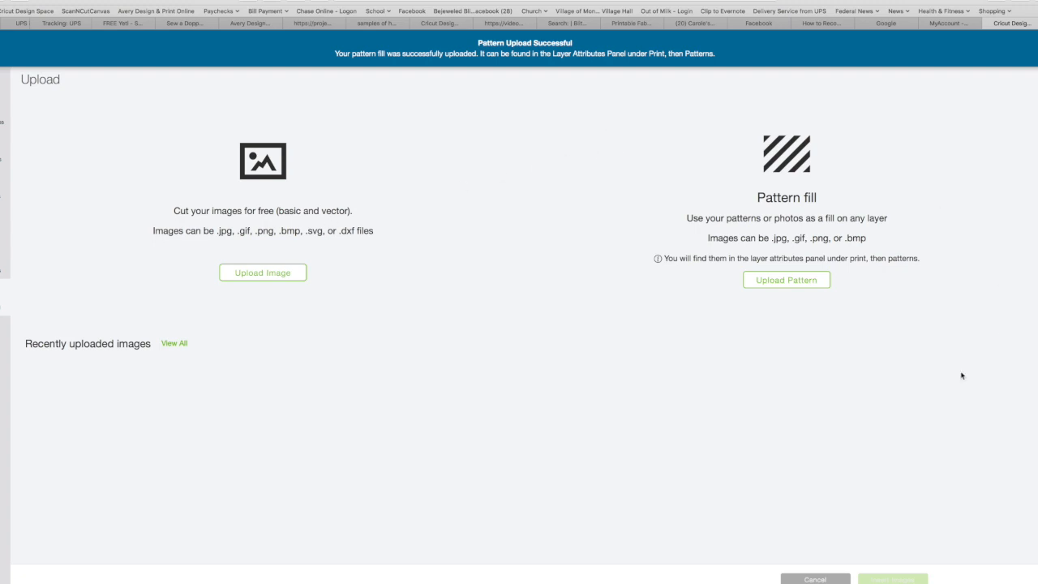
click(814, 580)
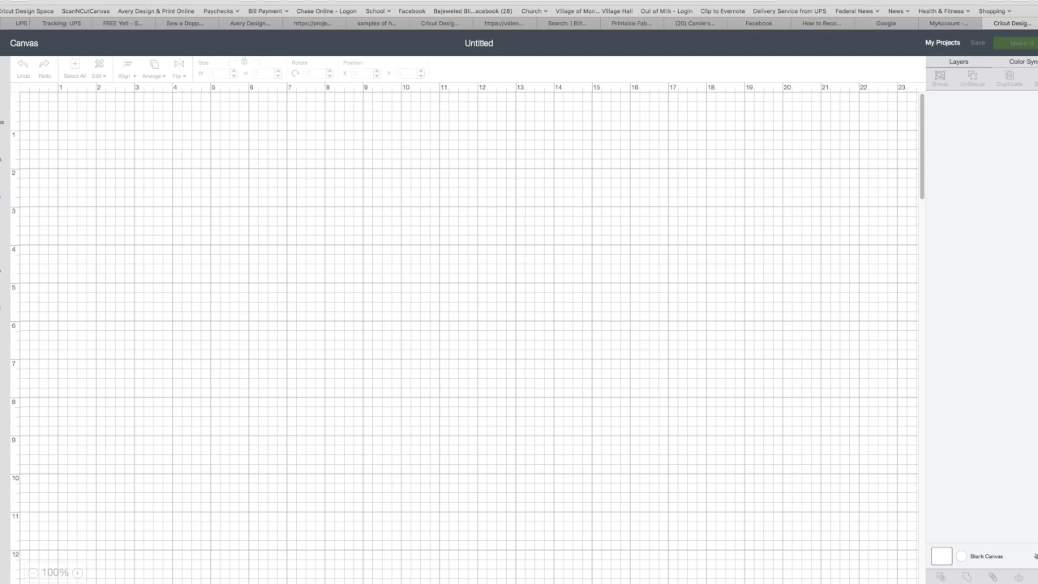
- Add a square from Shapes and resize it to 2.625 in wide by 1 in high
click(3, 260)
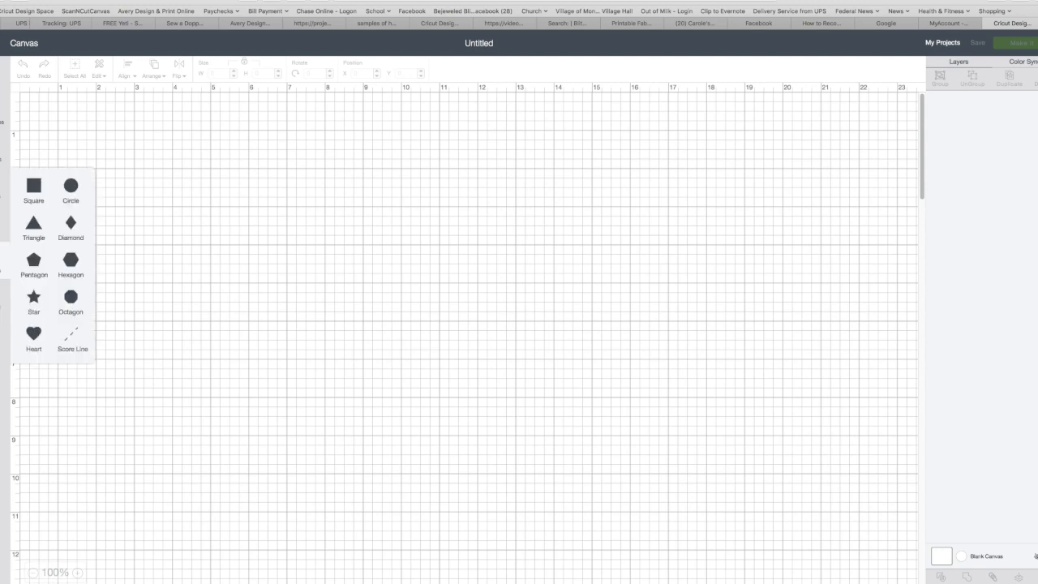
click(30, 188)
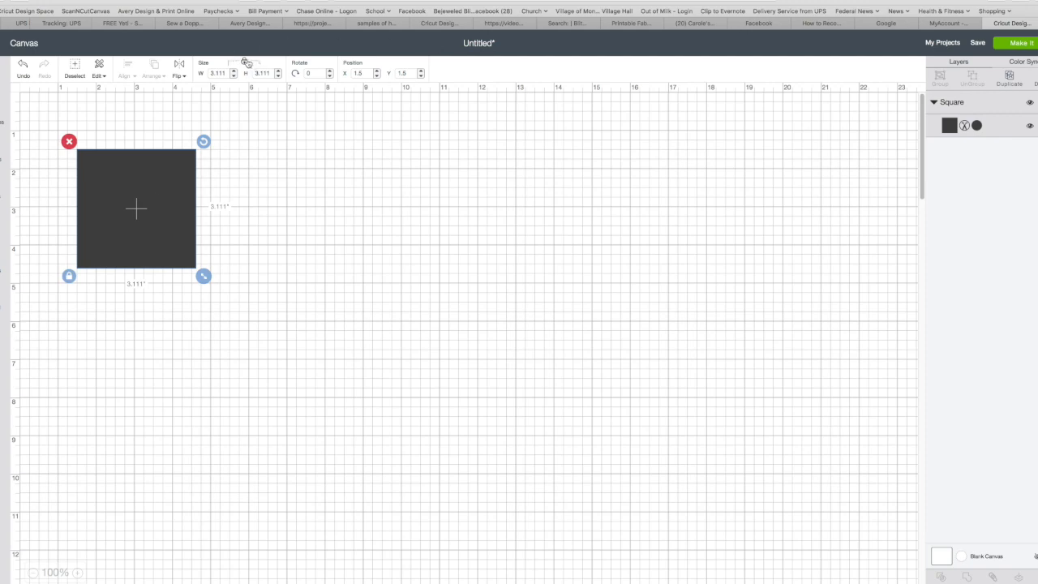
click(222, 74)
text(2.625)
click(269, 74)
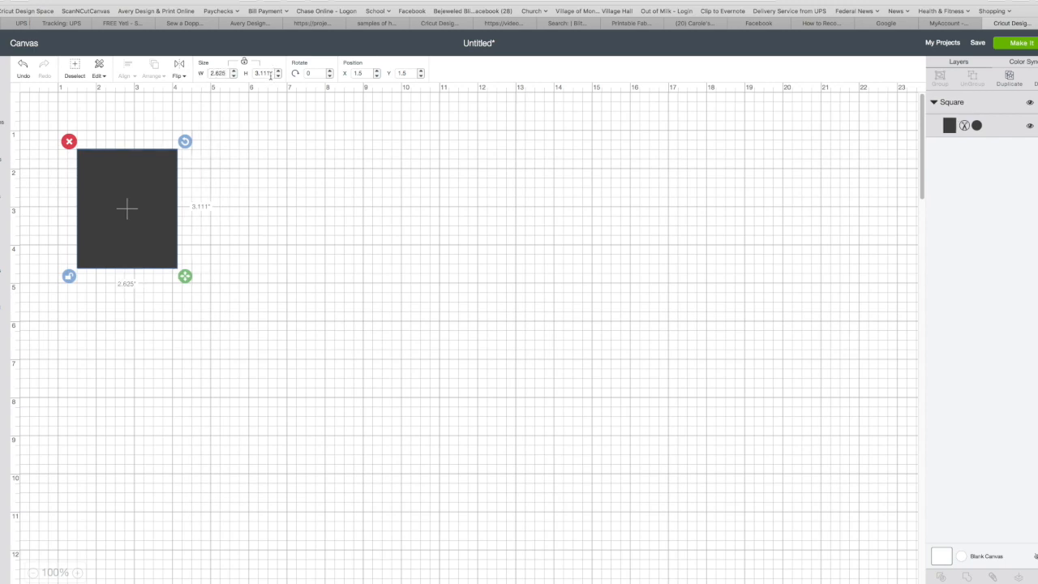
text(1)
key(Return)
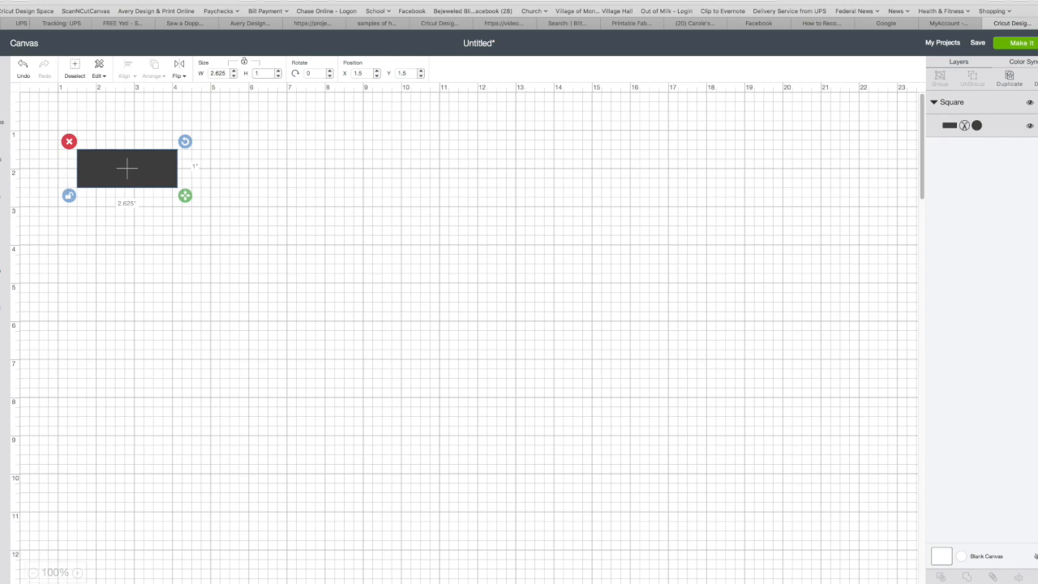
- Reselect the rectangle and switch its layer from Cut to Print
click(297, 153)
click(108, 175)
click(977, 126)
click(909, 77)
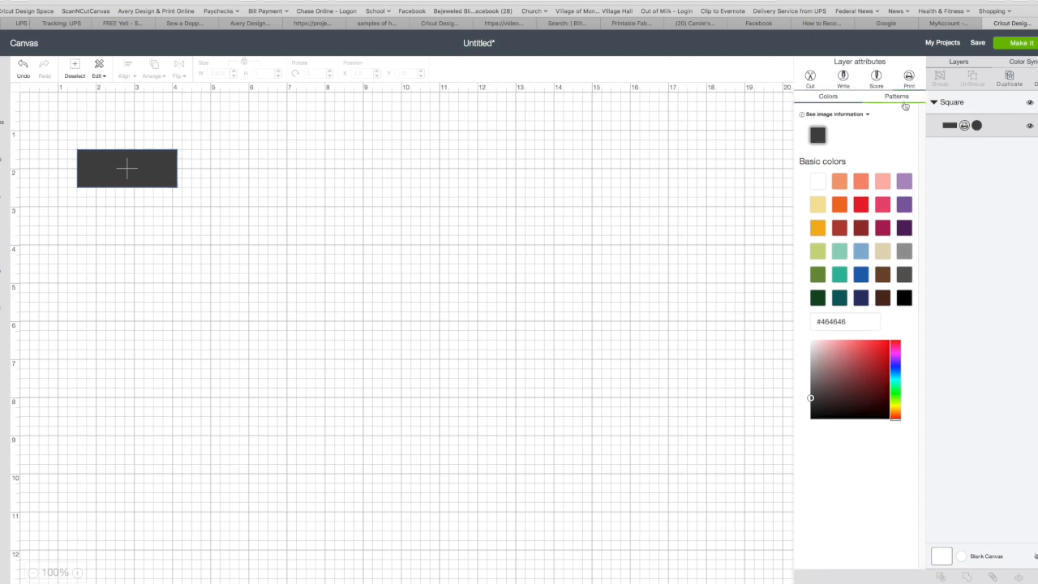
- Fill the rectangle with the uploaded Fabric Sheets Demo label pattern and bring up its pattern settings
click(903, 96)
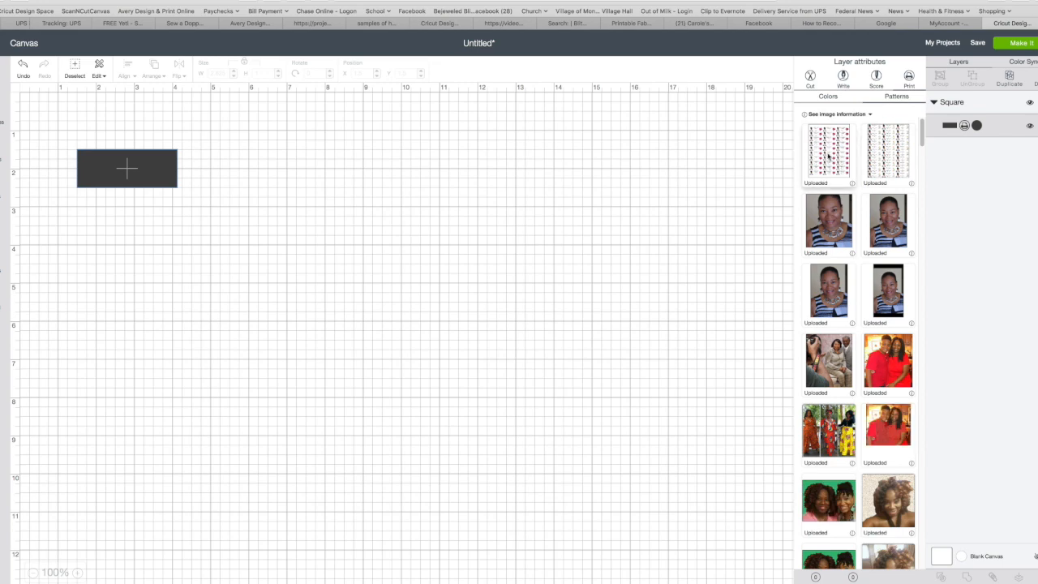
click(828, 154)
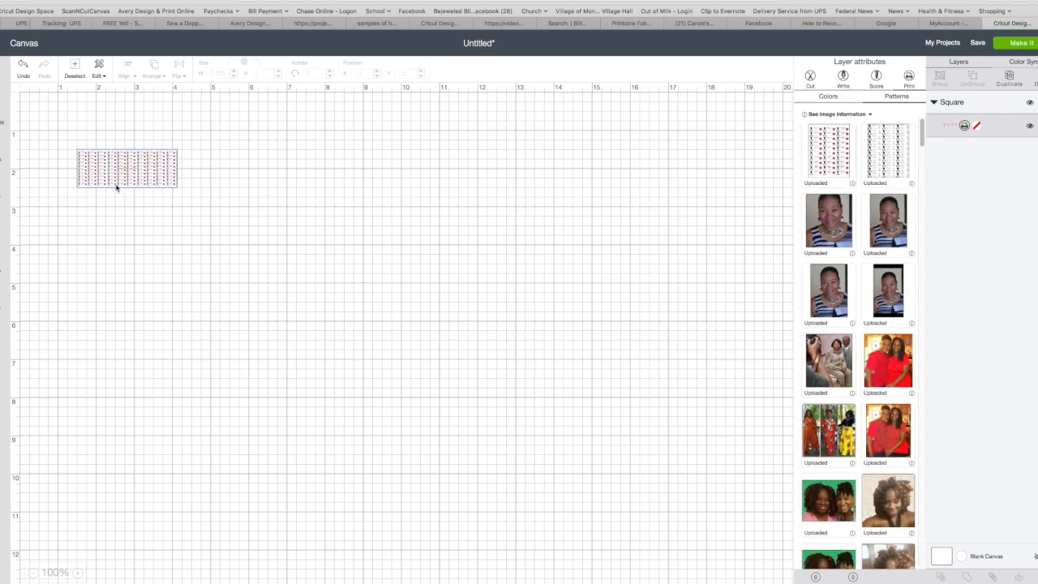
click(953, 545)
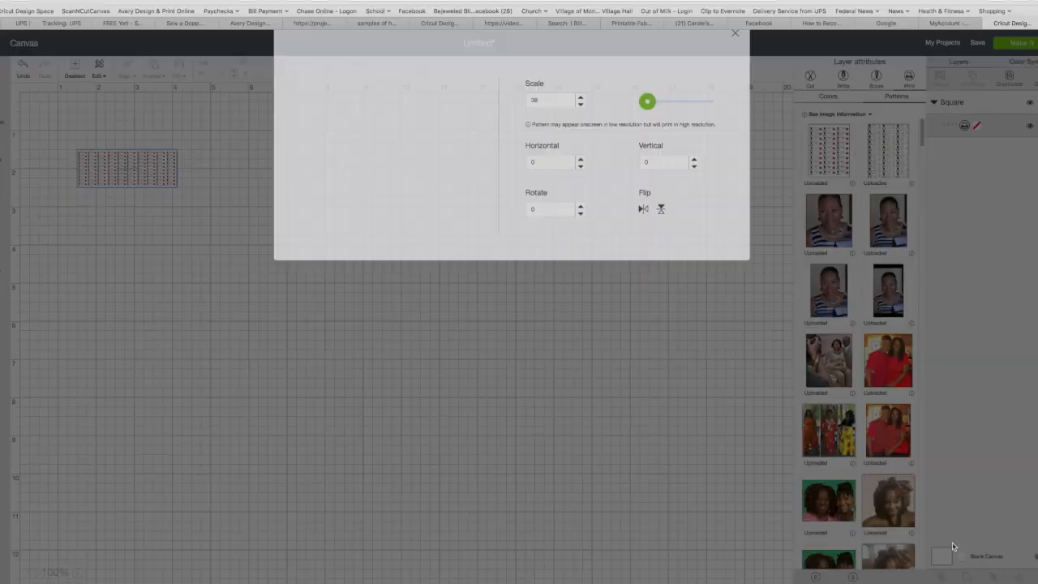
- Enlarge the label pattern to its maximum scale, then step the scale up further
drag(651, 133, 697, 130)
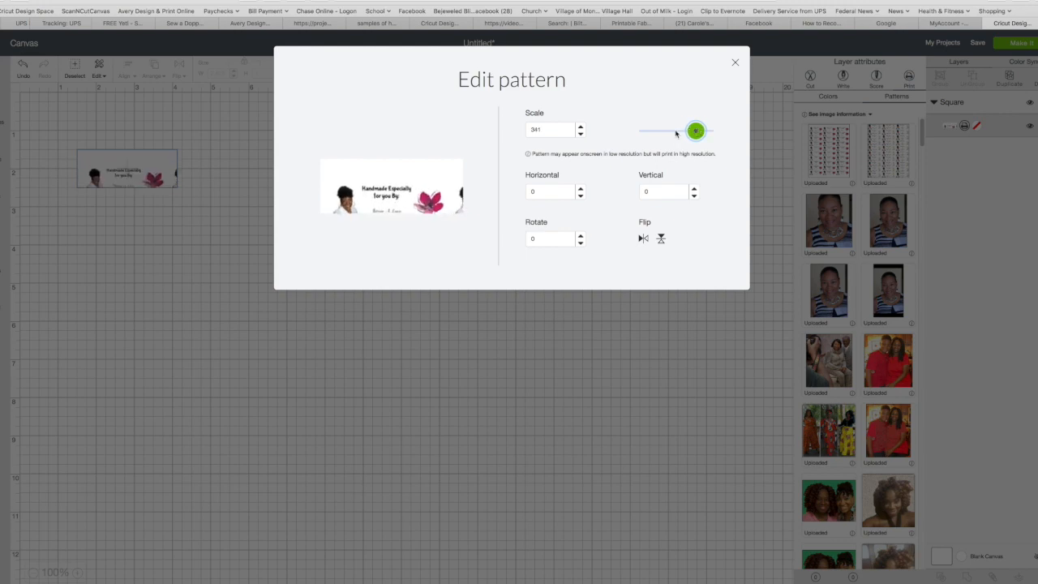
click(580, 128)
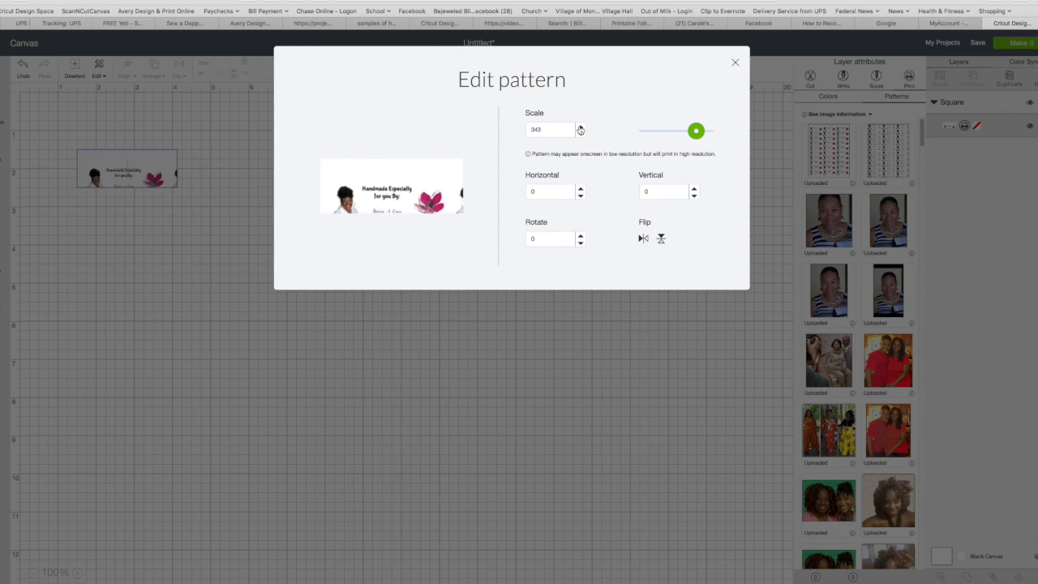
click(580, 127)
click(580, 127)
click(580, 127)
click(579, 128)
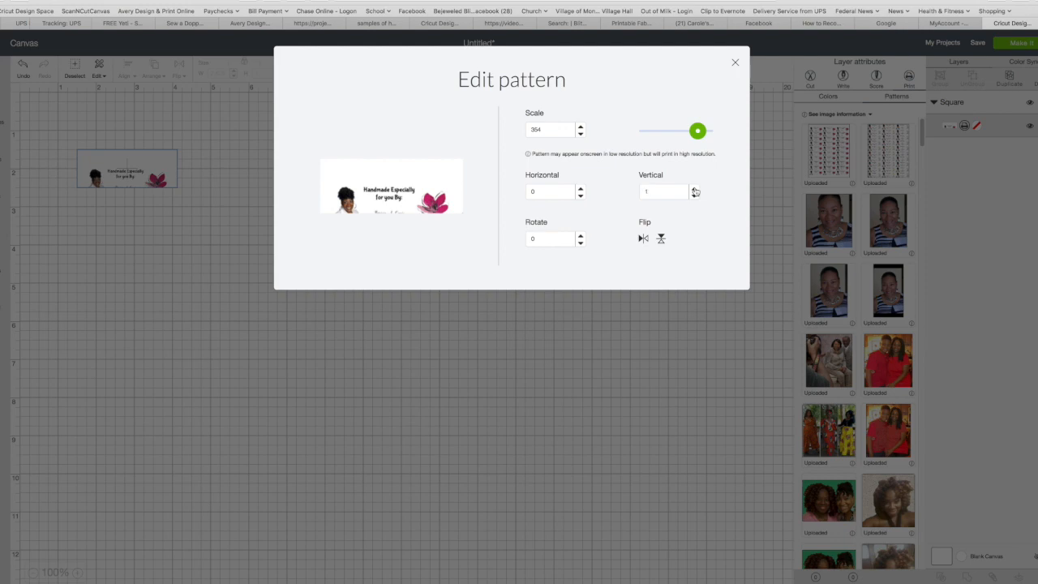
- Try vertical offset 3150 and scale 100, then raise the pattern scale to 136
click(695, 189)
click(695, 189)
click(695, 189)
double_click(568, 129)
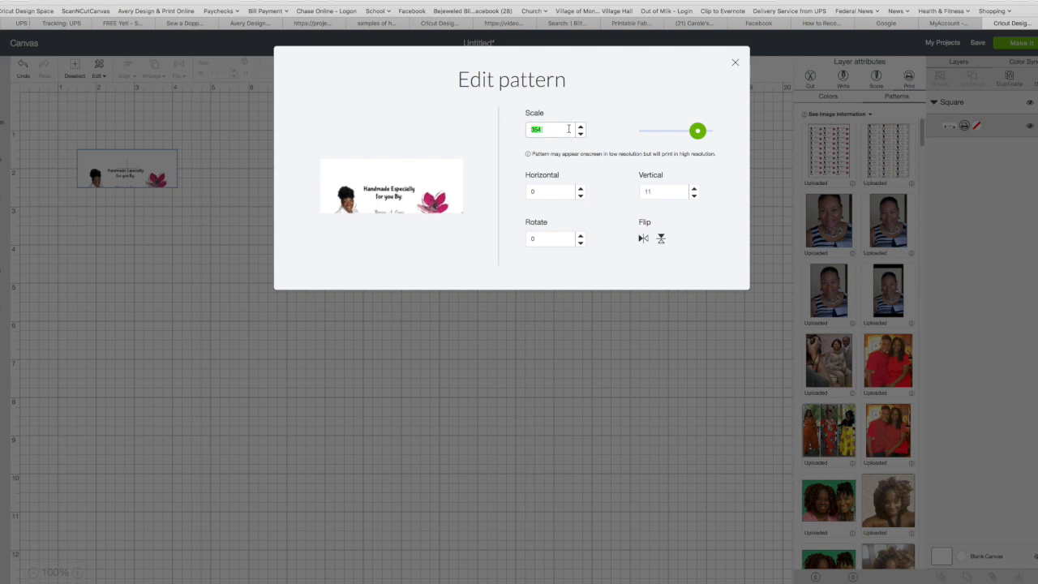
click(695, 189)
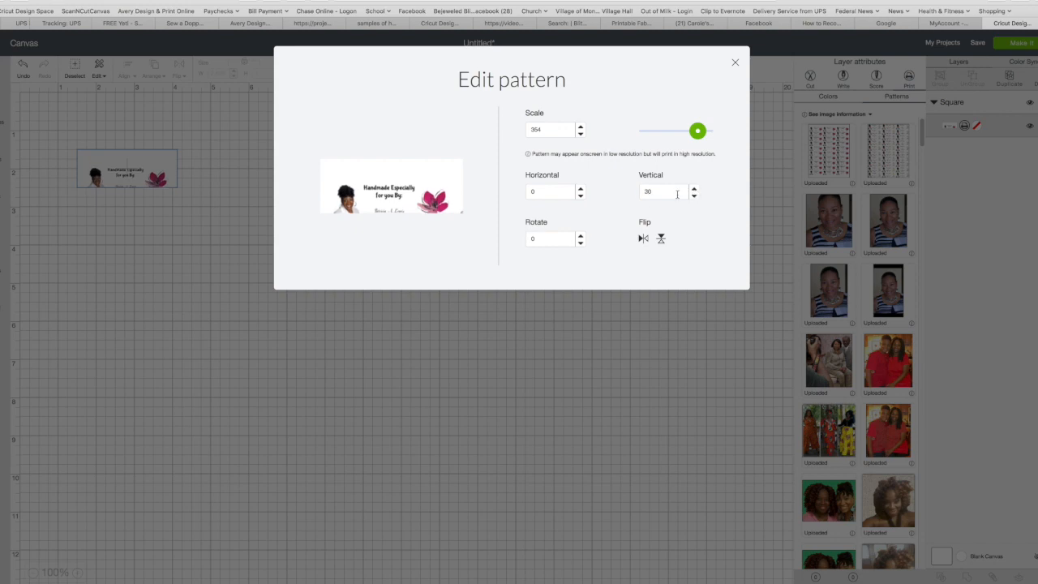
double_click(647, 192)
text(3150)
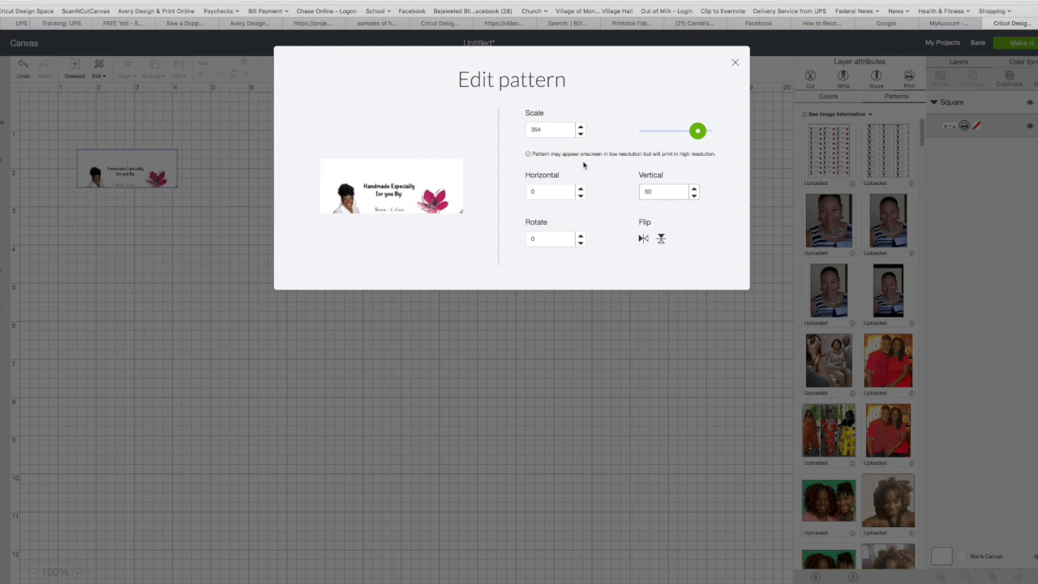
double_click(548, 132)
text(100)
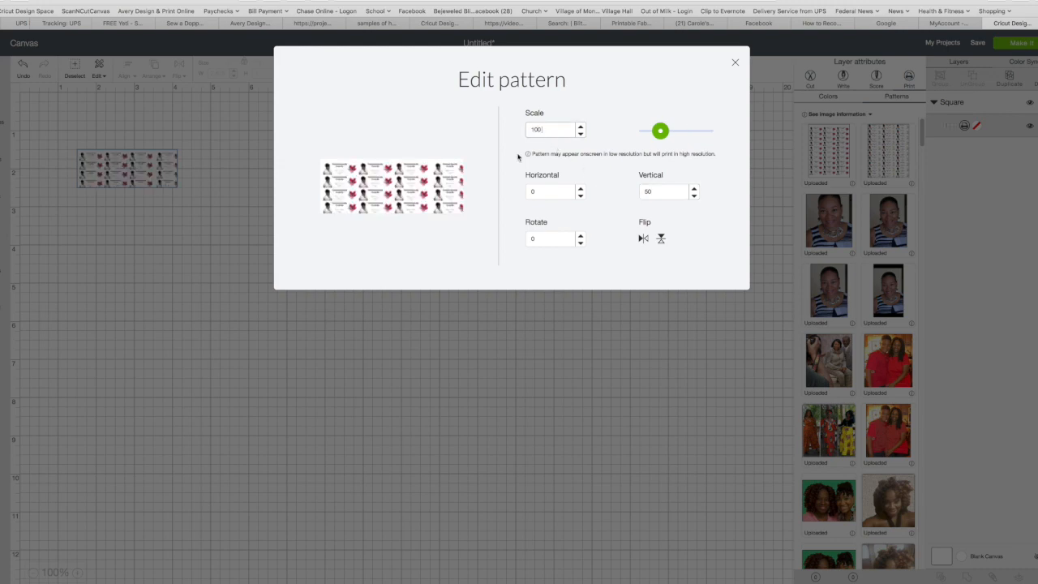
drag(661, 133, 702, 138)
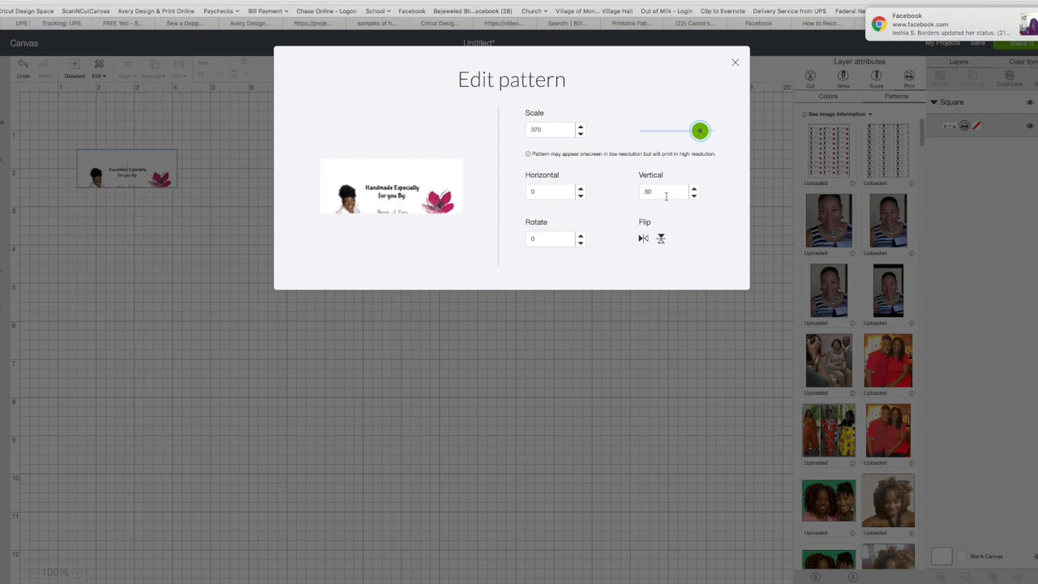
- Try vertical offsets 7515 and 22, settle the pattern at 307, and close the pattern editor
double_click(667, 197)
text(7)
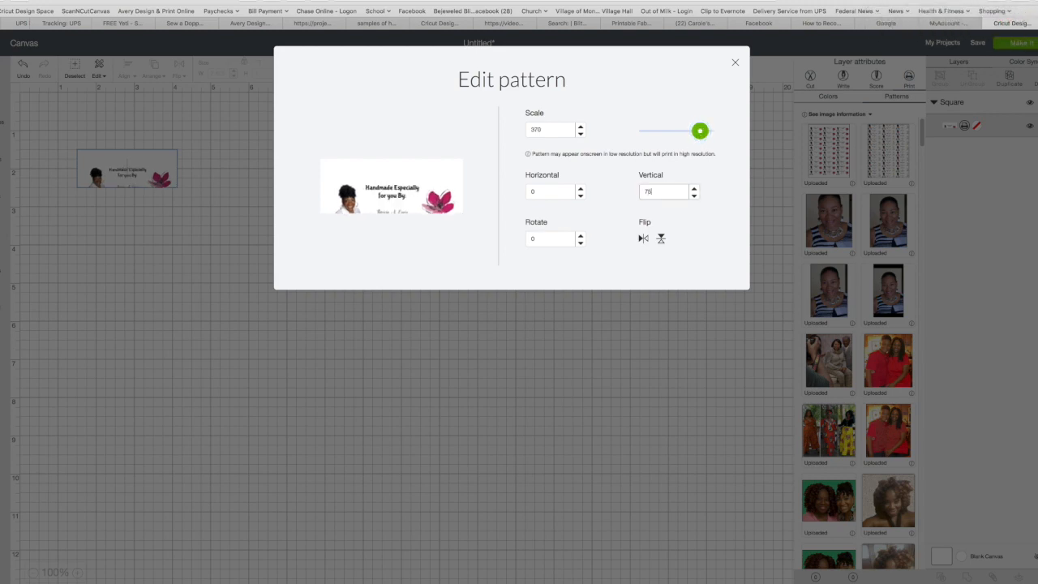
text(5)
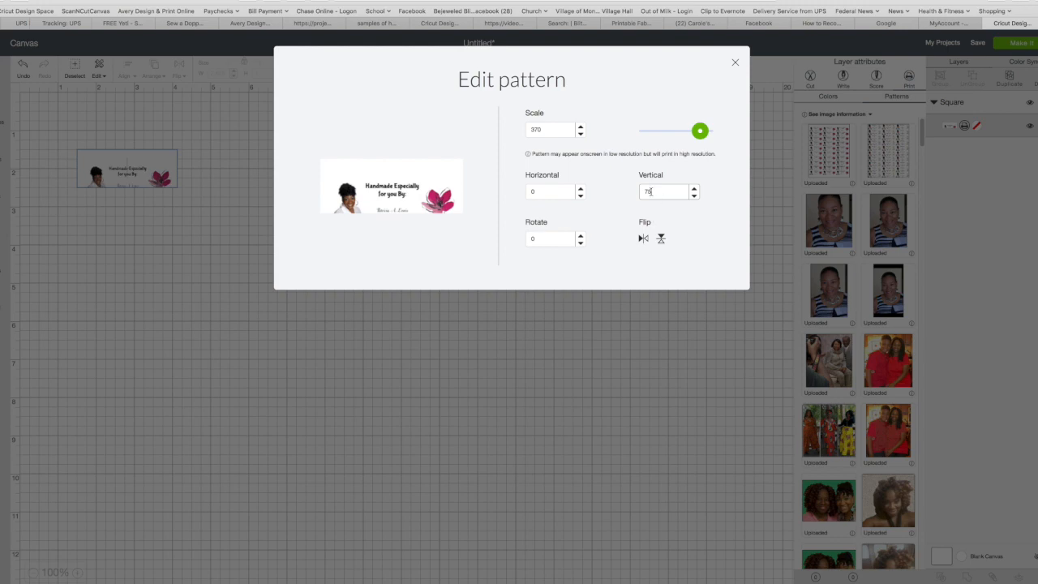
text(150)
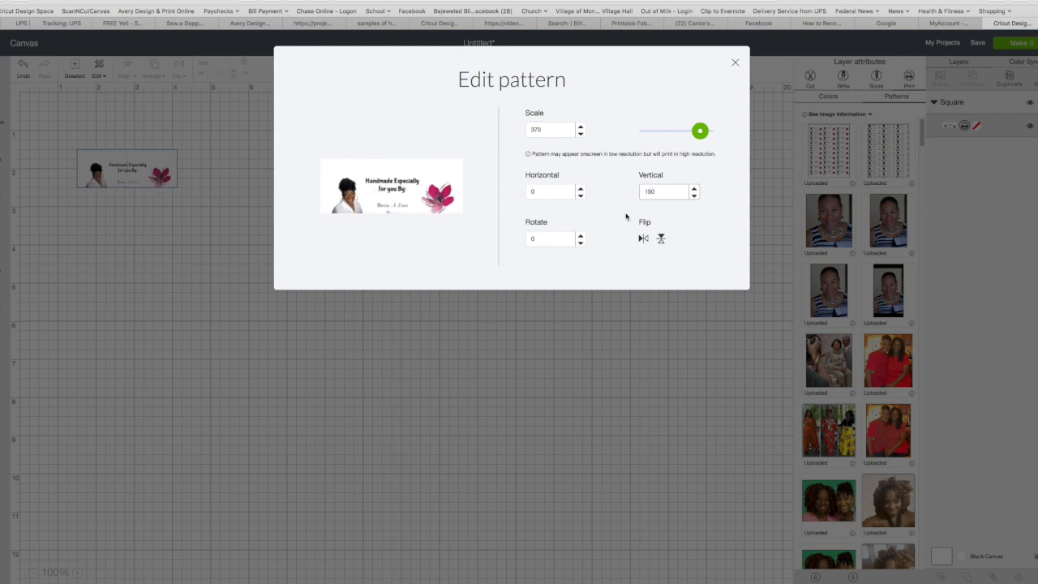
double_click(655, 195)
text(22)
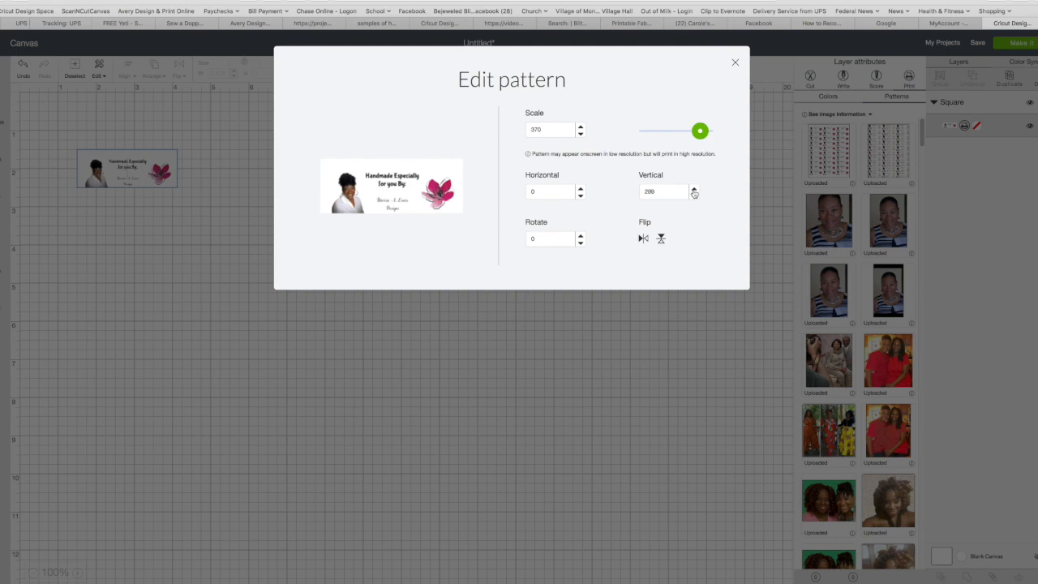
click(693, 191)
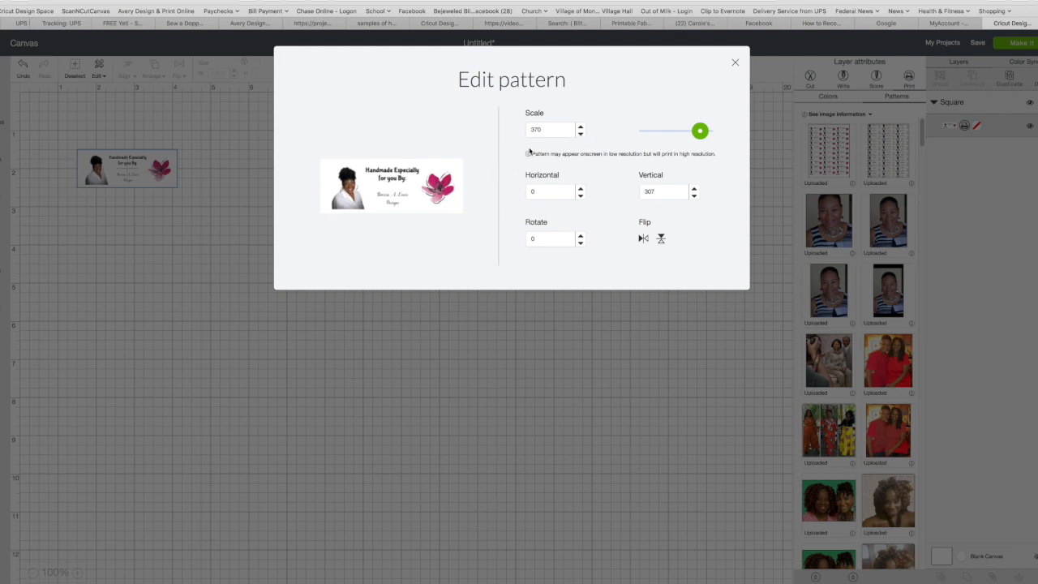
click(735, 61)
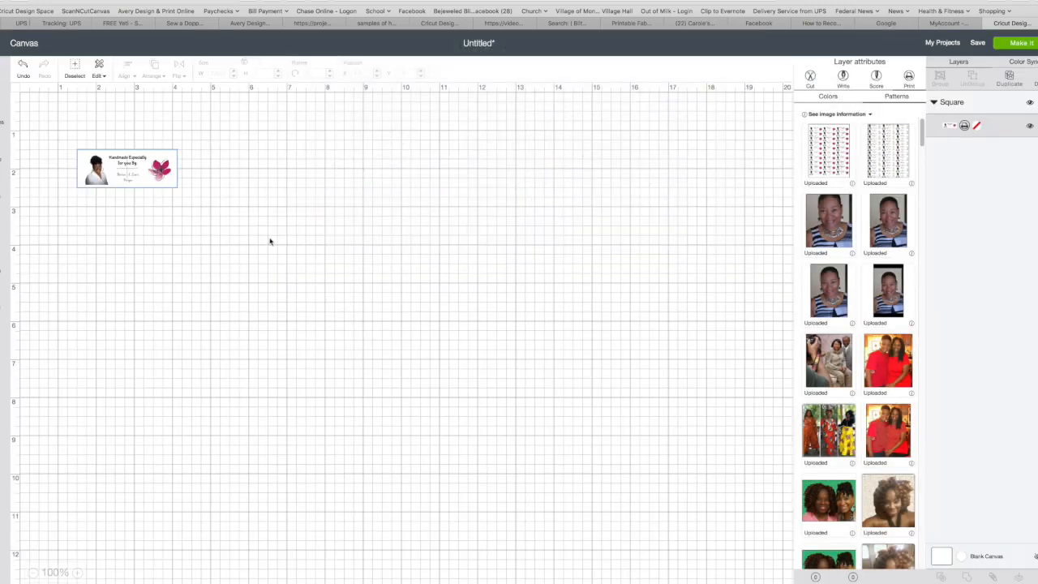
- Toggle the label's proportion lock and move it to the canvas's top-left corner
click(288, 224)
click(122, 180)
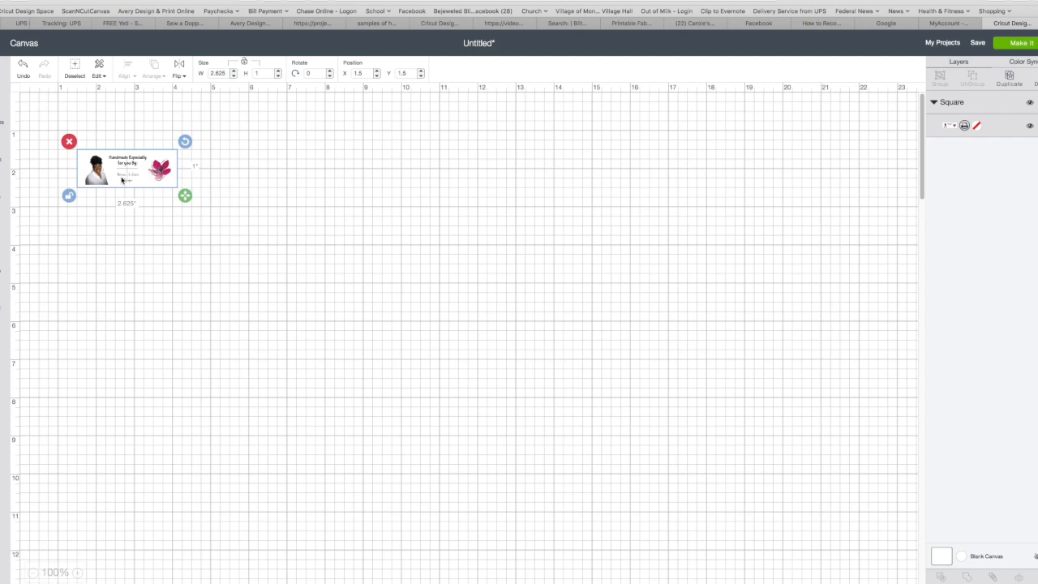
click(69, 196)
drag(133, 182, 85, 134)
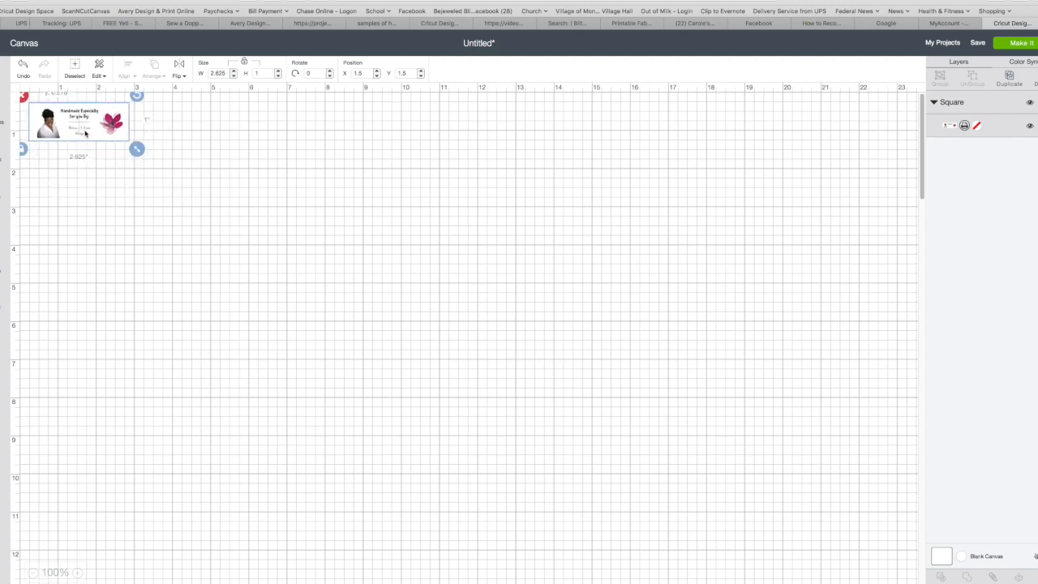
- Save the project as 'Fabric Sheets Demo' and reselect the label image
click(977, 43)
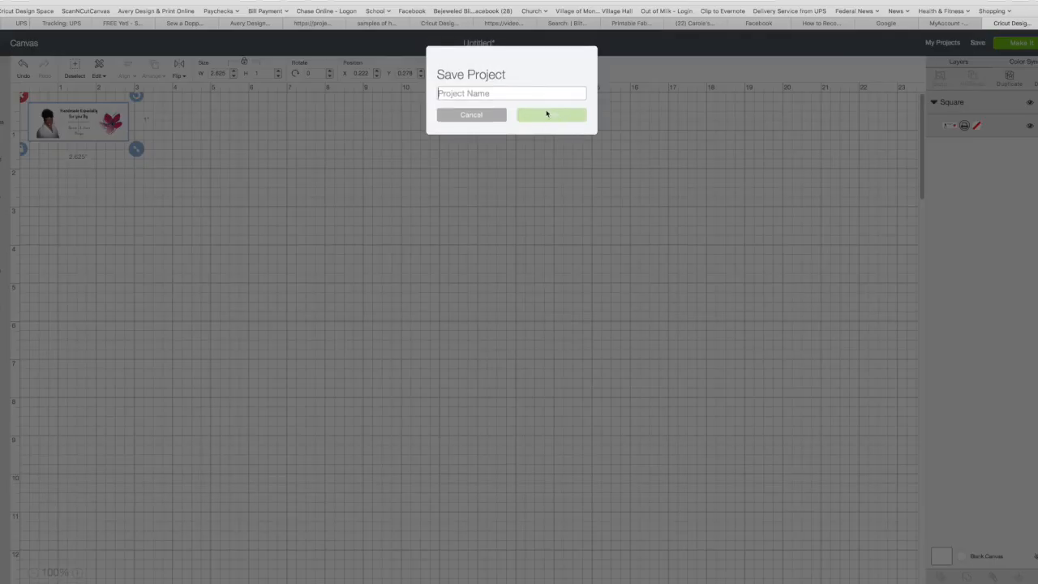
text(Fabric Sheets Demo)
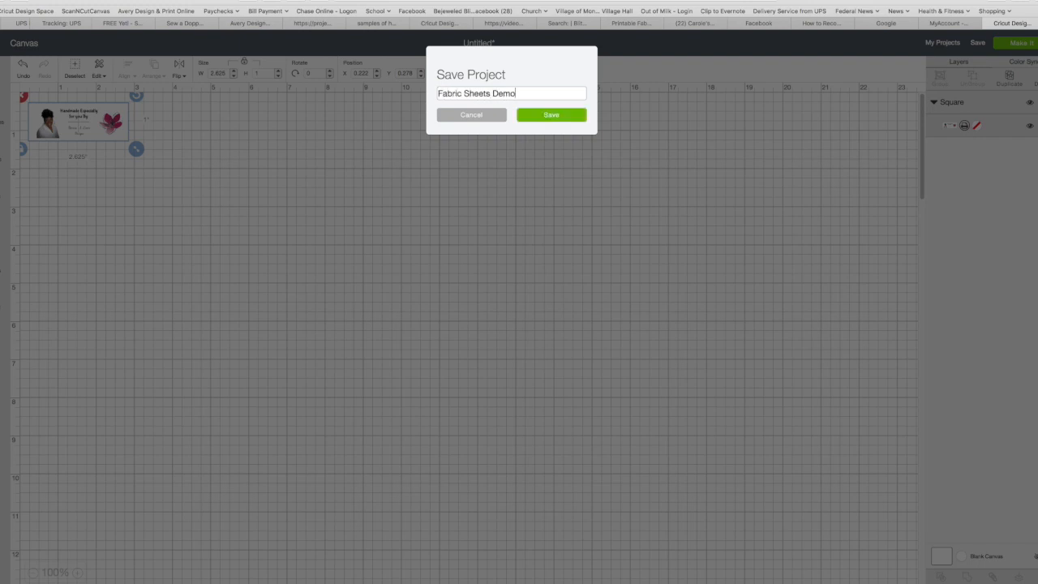
click(548, 116)
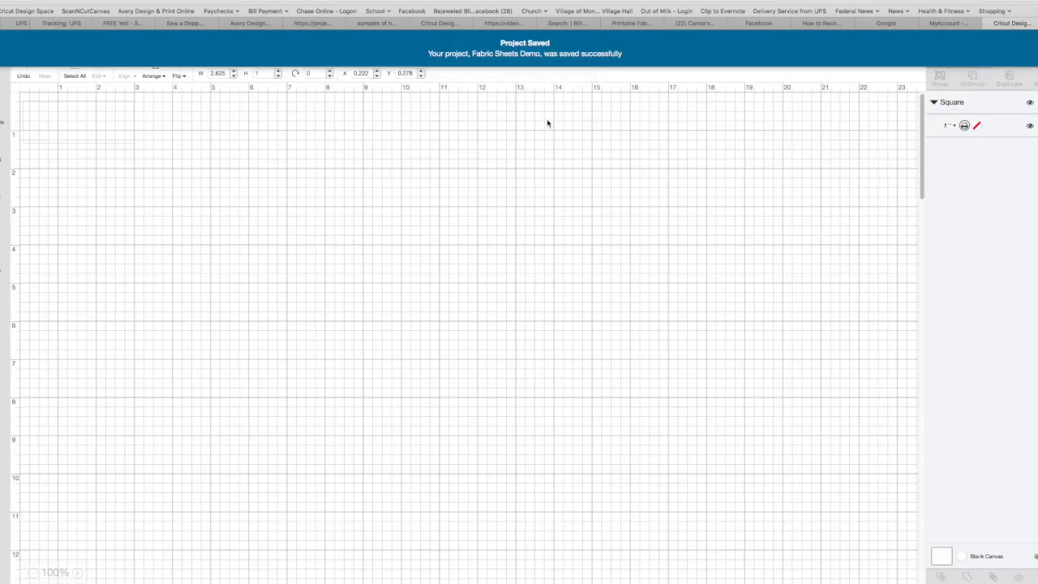
click(94, 136)
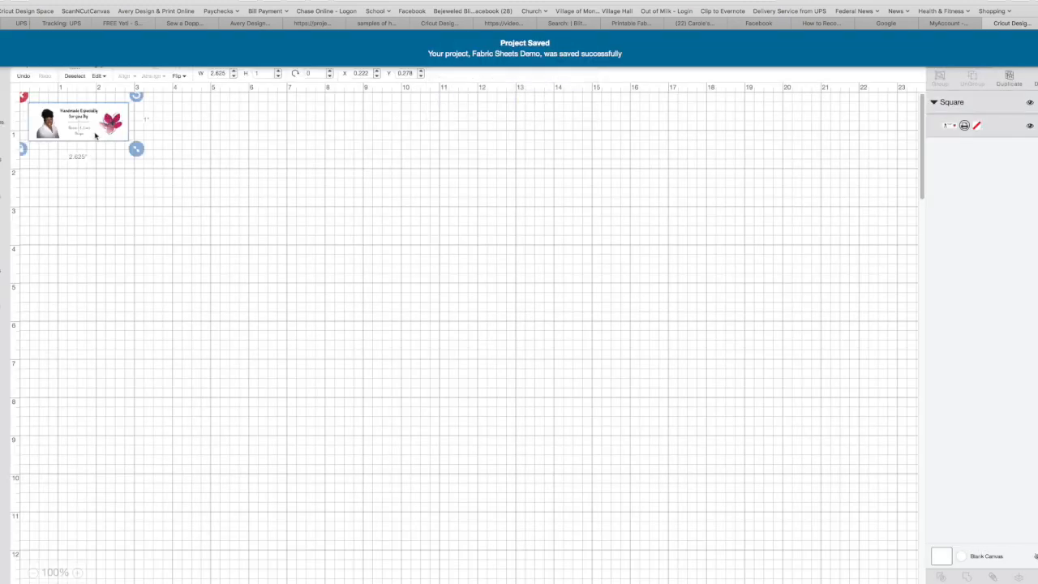
click(151, 152)
click(99, 129)
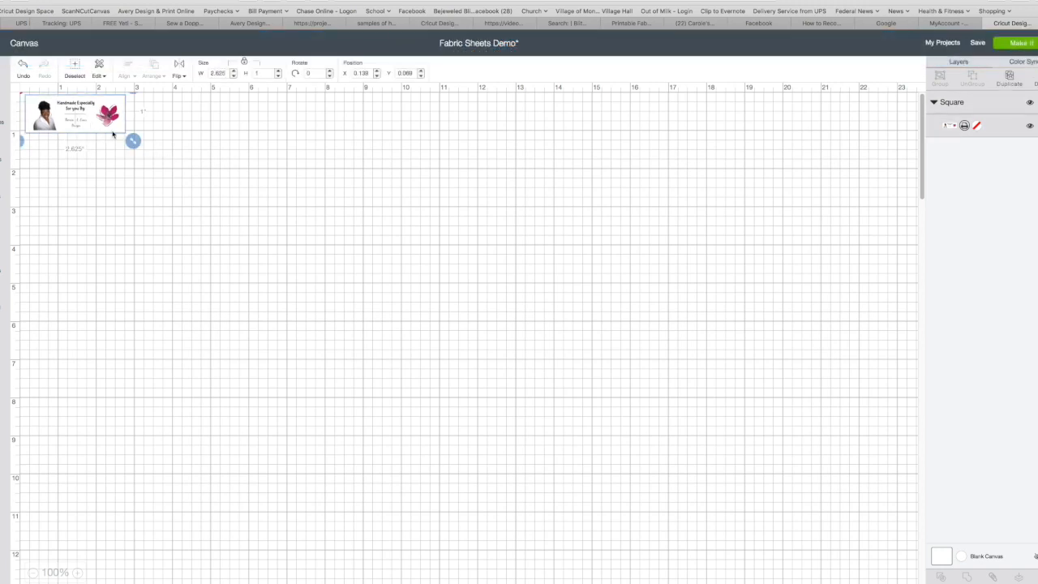
- Duplicate the label twice, placing the copies side by side in a top row of three
click(1009, 78)
drag(66, 131, 150, 114)
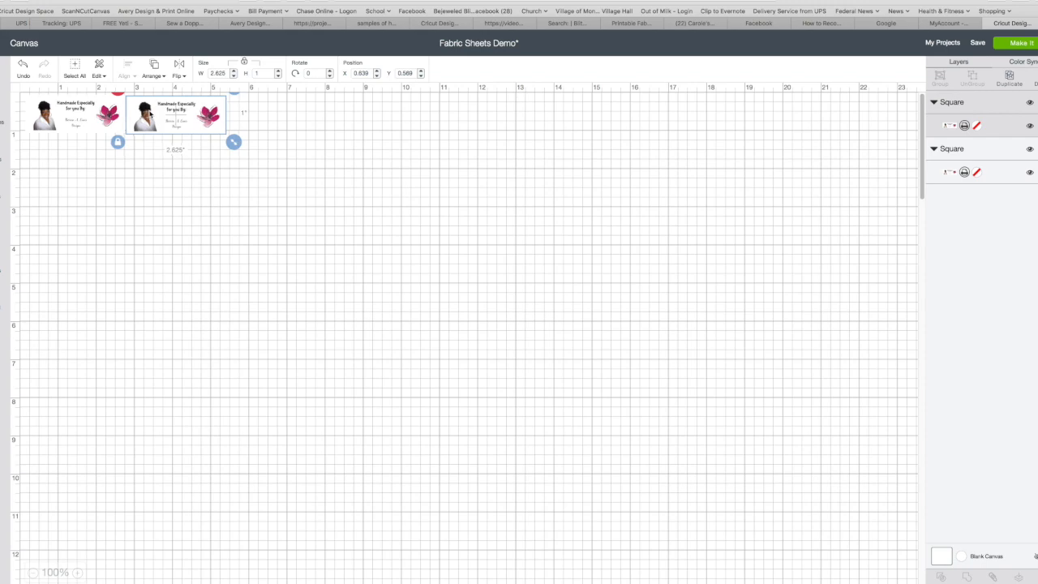
click(219, 167)
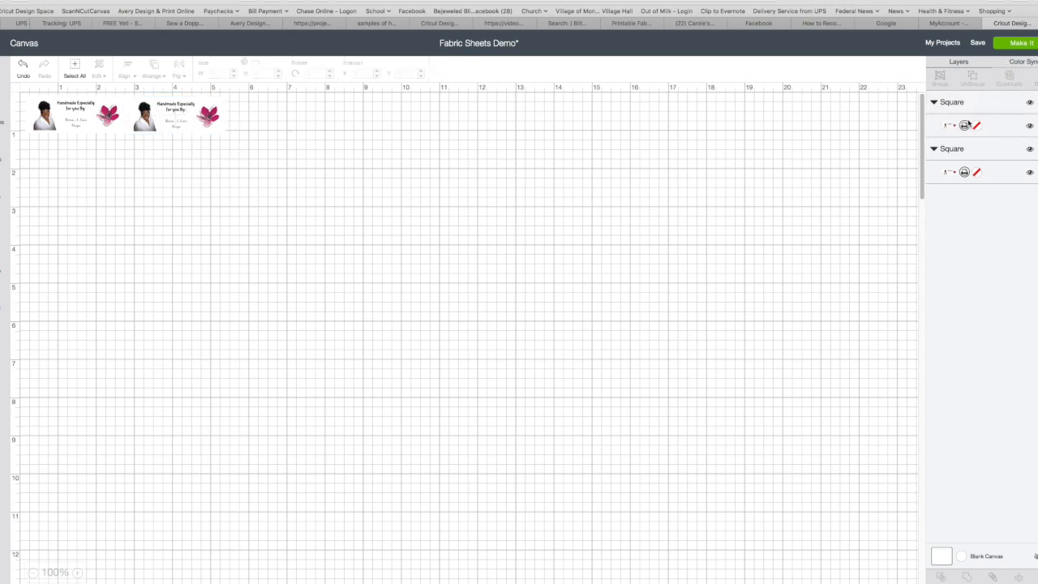
click(142, 122)
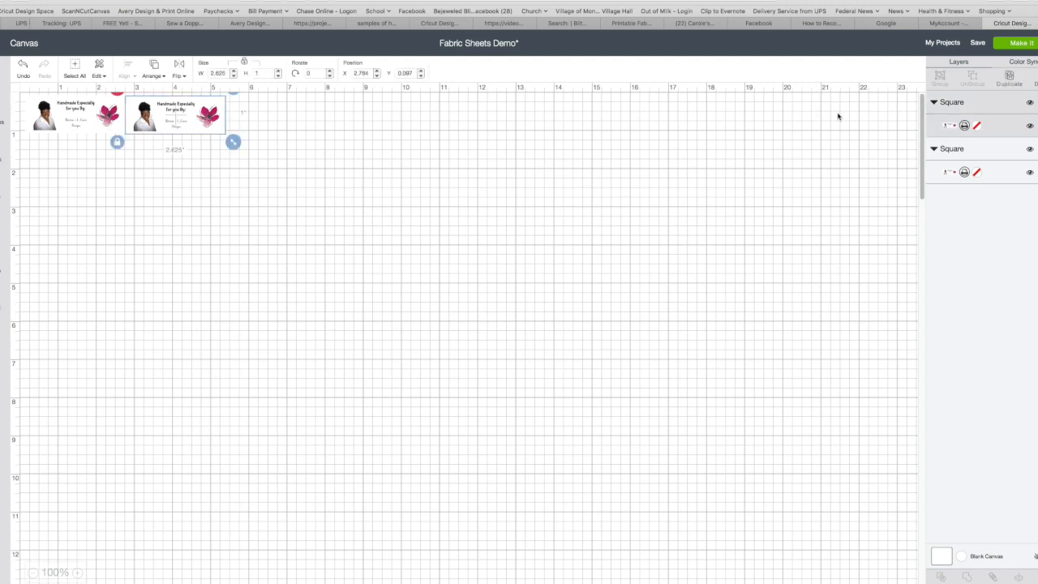
click(1005, 81)
drag(201, 120, 285, 117)
click(293, 190)
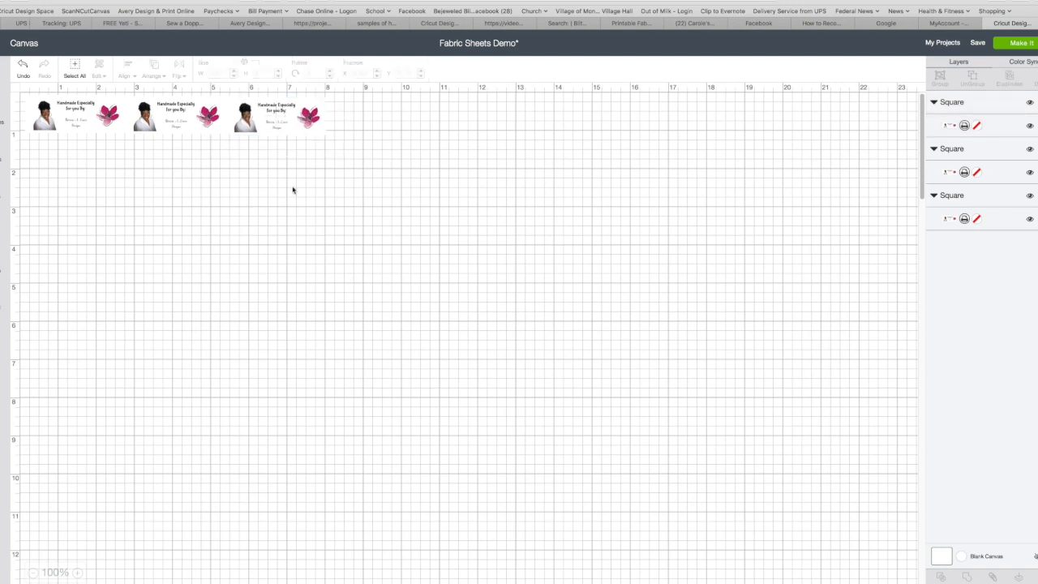
- Duplicate all three labels together and drag two of the copies down into a second row
click(87, 116)
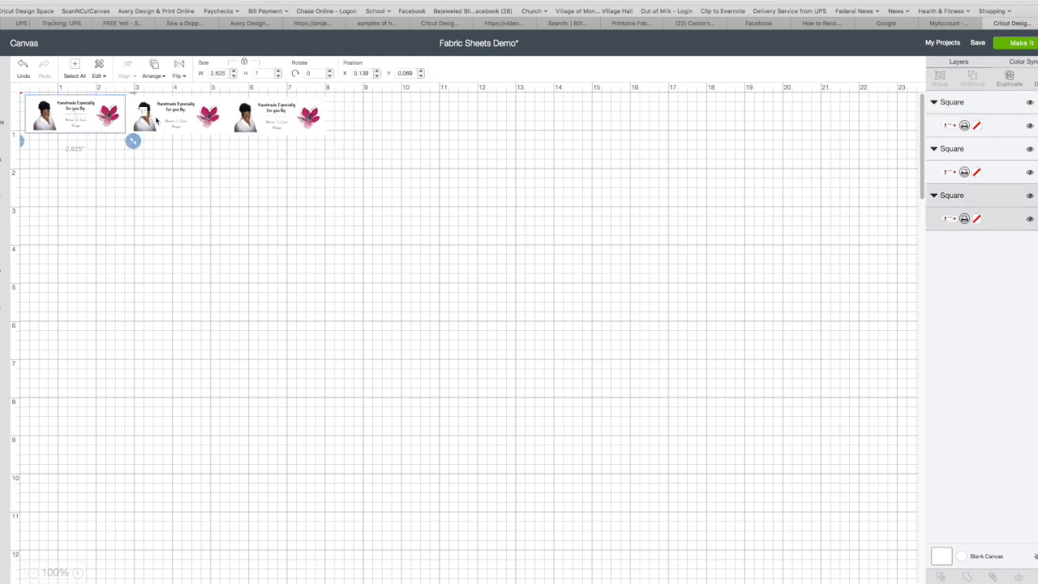
shift+click(156, 120)
shift+click(268, 124)
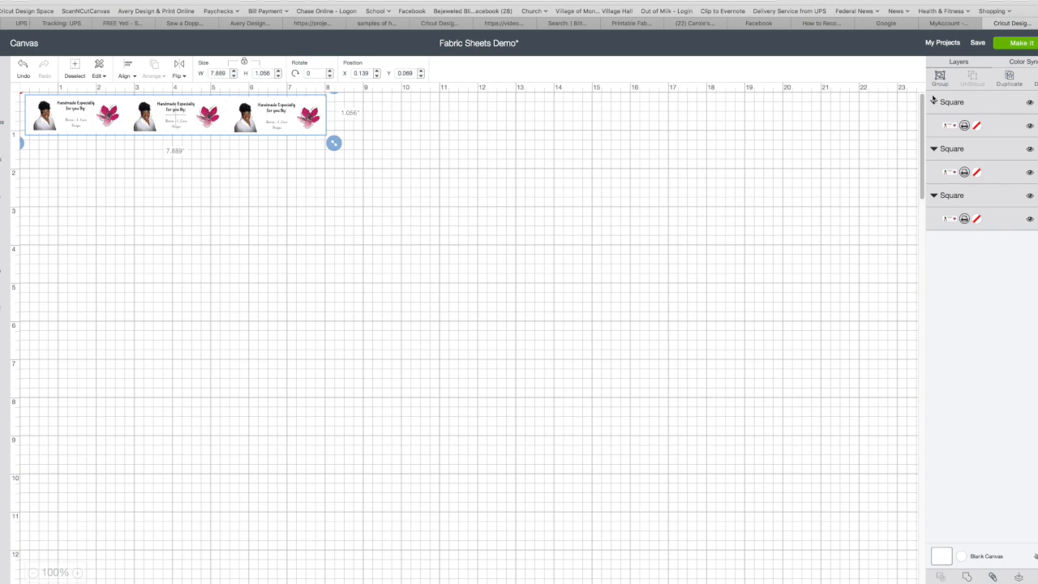
click(1008, 75)
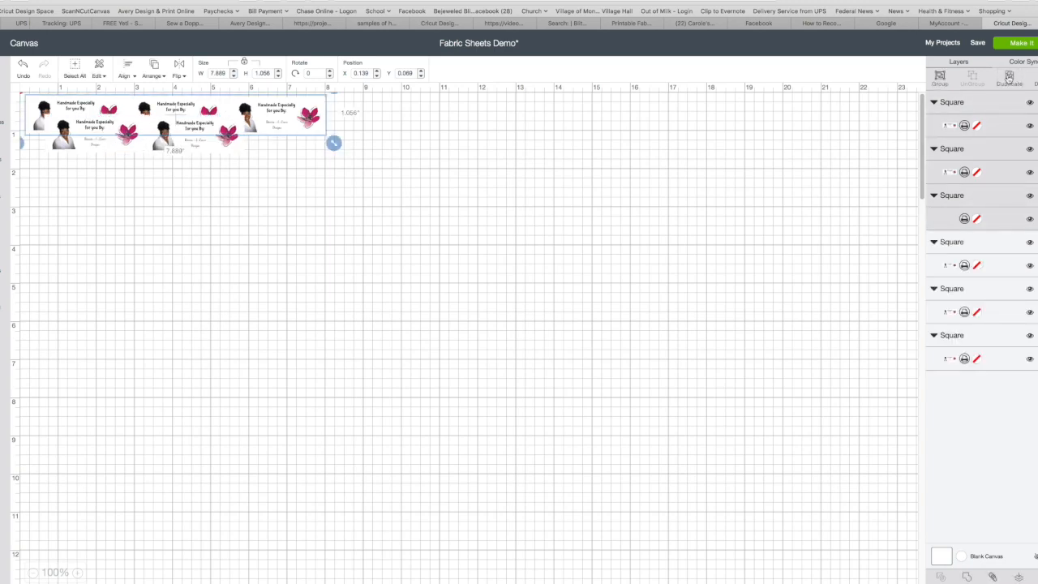
click(252, 215)
click(133, 147)
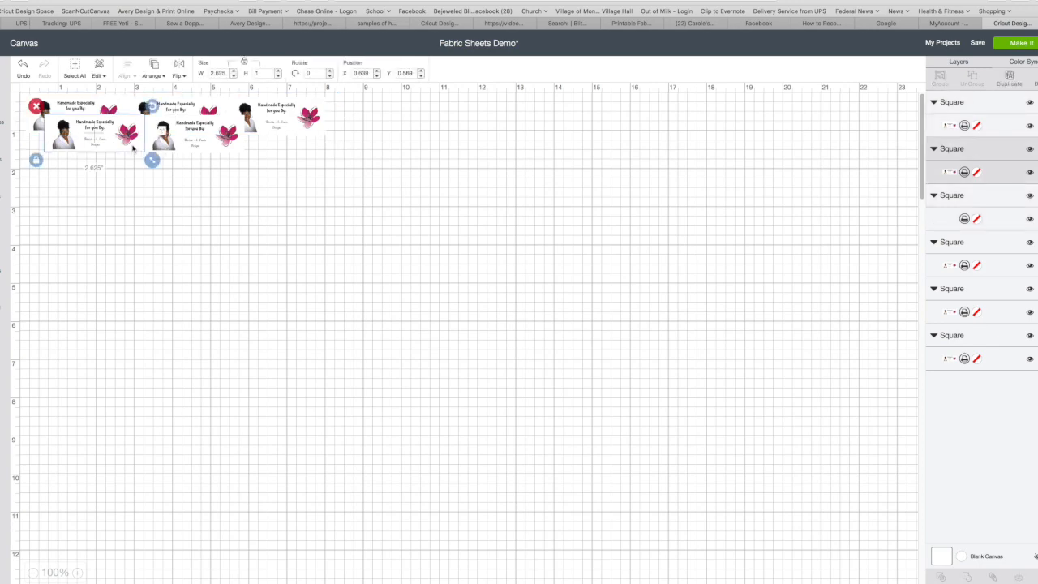
shift+click(224, 146)
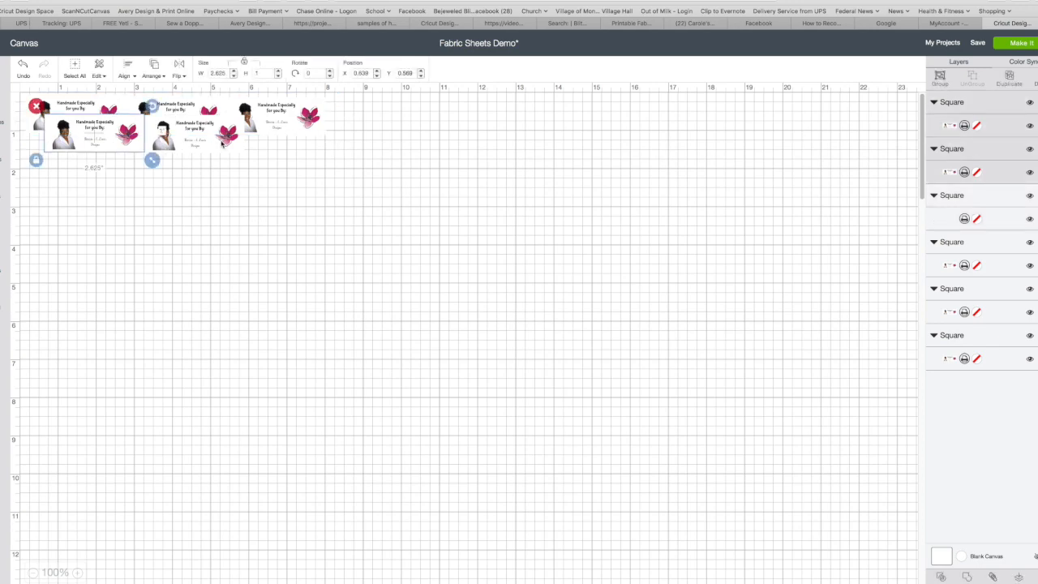
drag(132, 143, 113, 162)
- Shift the top-middle and second-row labels, then undo and redo those moves
click(181, 211)
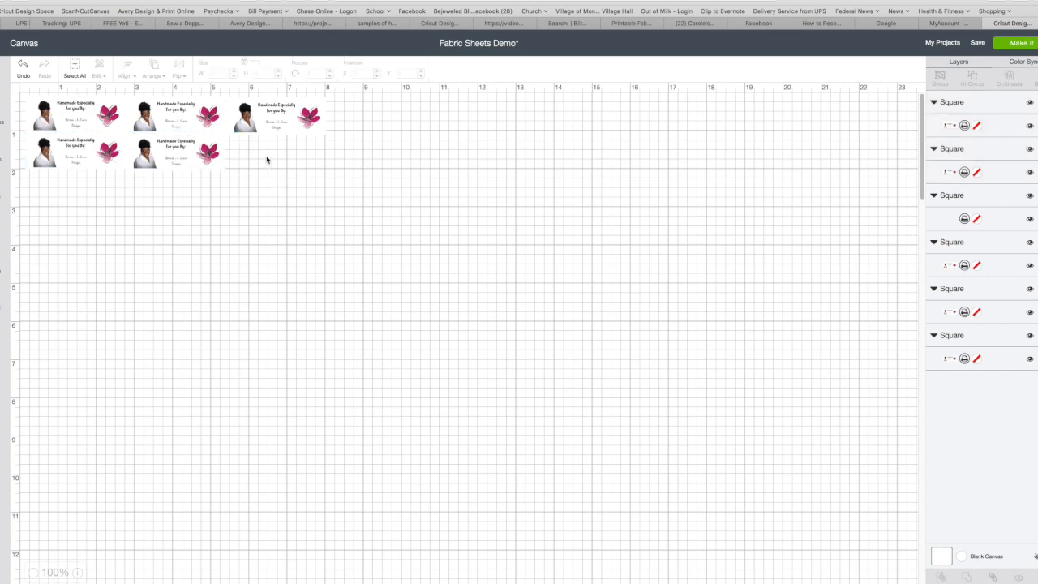
click(272, 119)
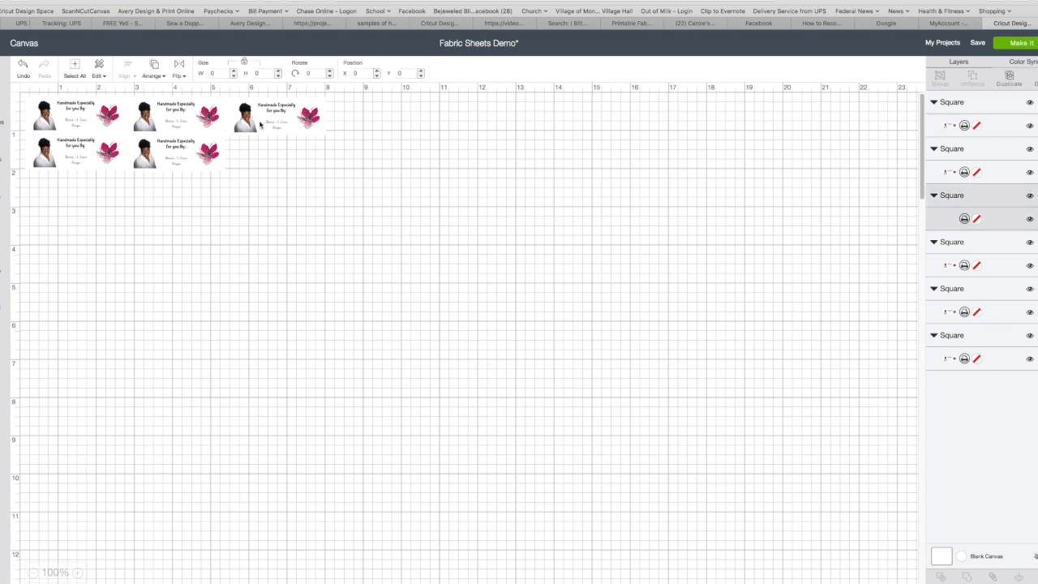
click(152, 151)
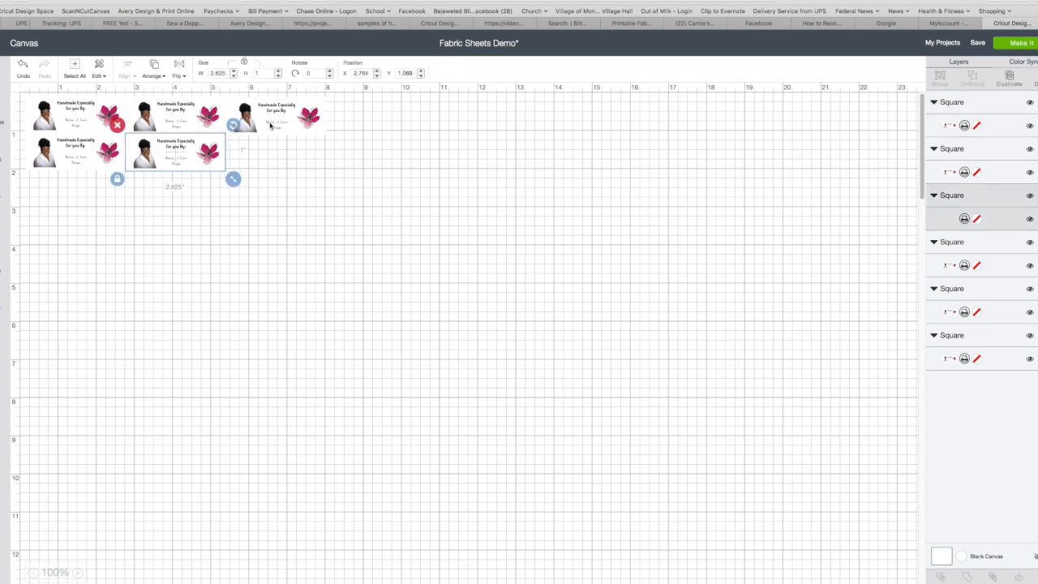
click(199, 120)
drag(255, 124, 260, 141)
drag(194, 143, 319, 143)
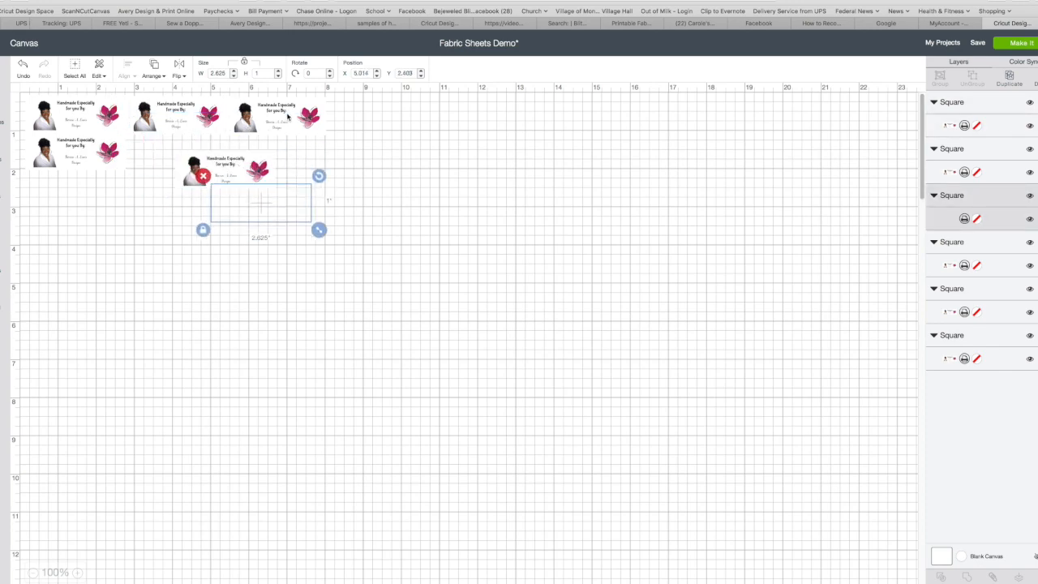
drag(287, 114, 349, 136)
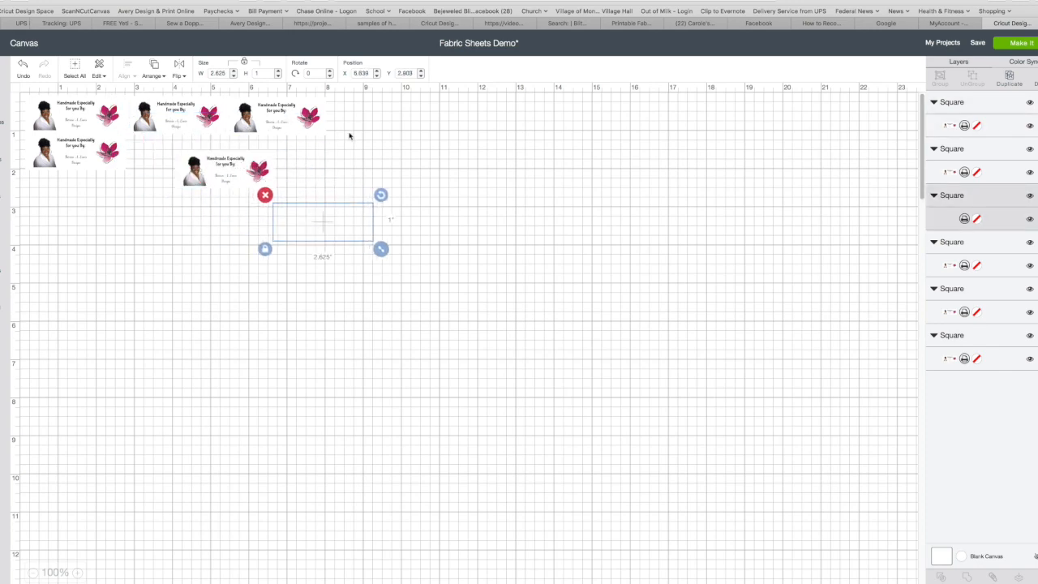
click(23, 67)
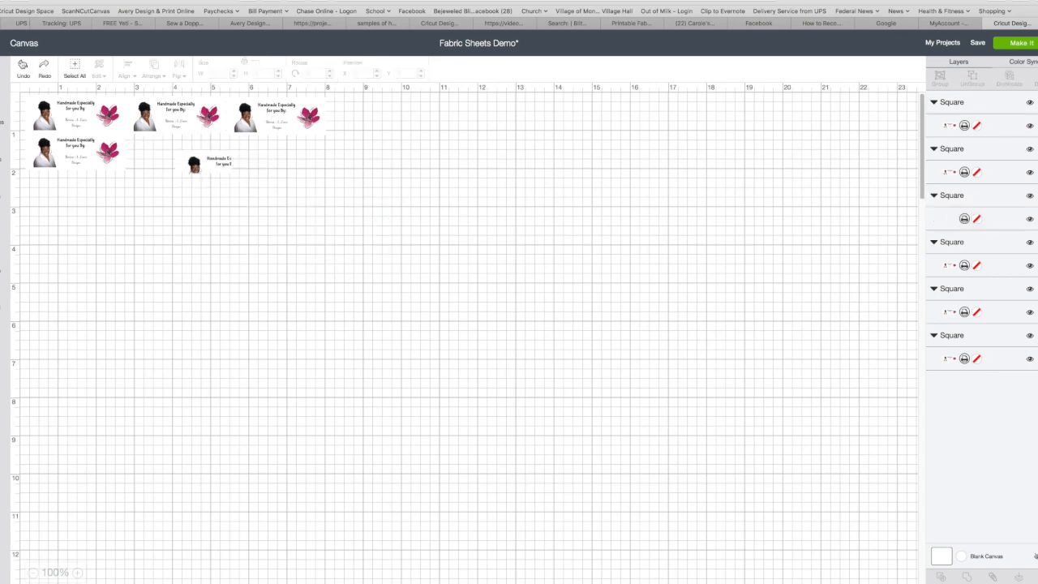
click(22, 66)
click(44, 68)
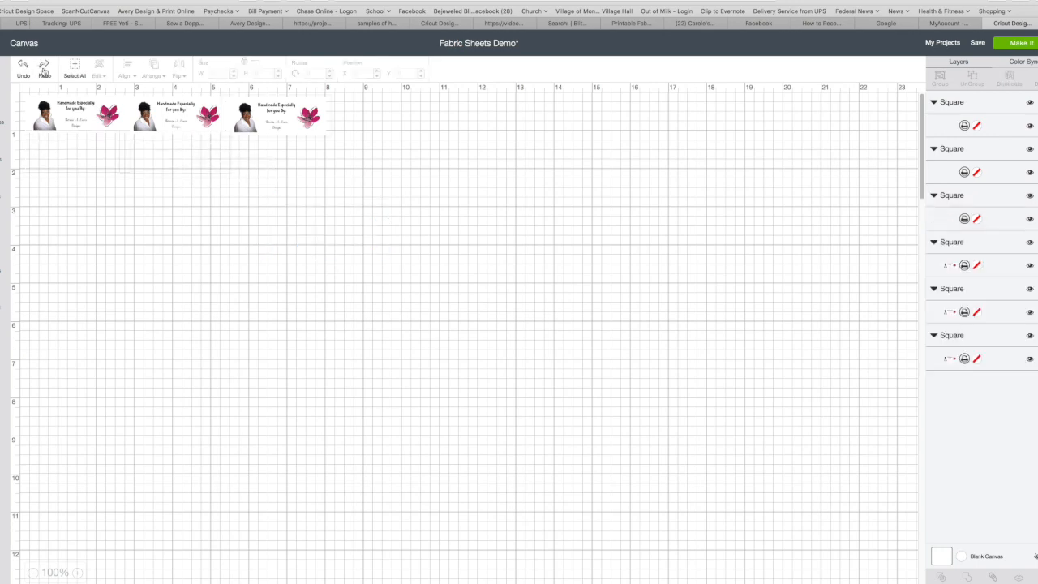
click(44, 69)
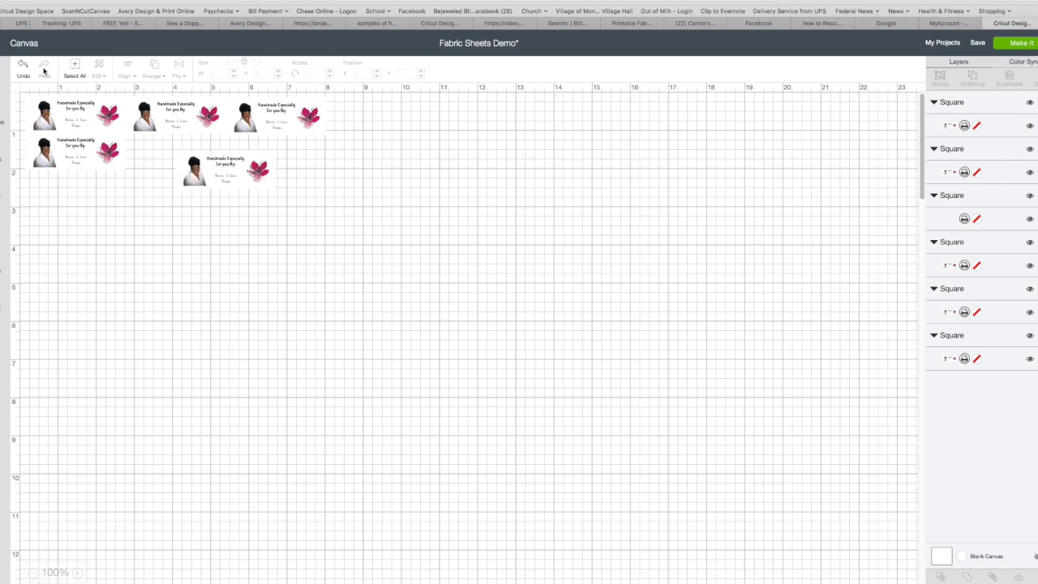
- Place the stray label beside the first label in row two and fine-tune its position
drag(215, 168, 165, 150)
click(212, 226)
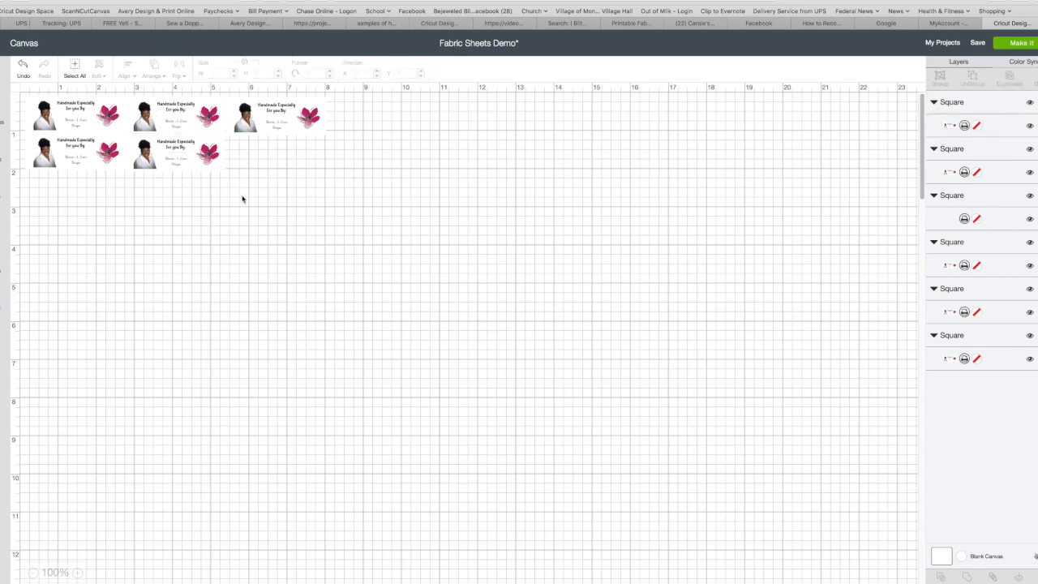
click(268, 131)
click(196, 158)
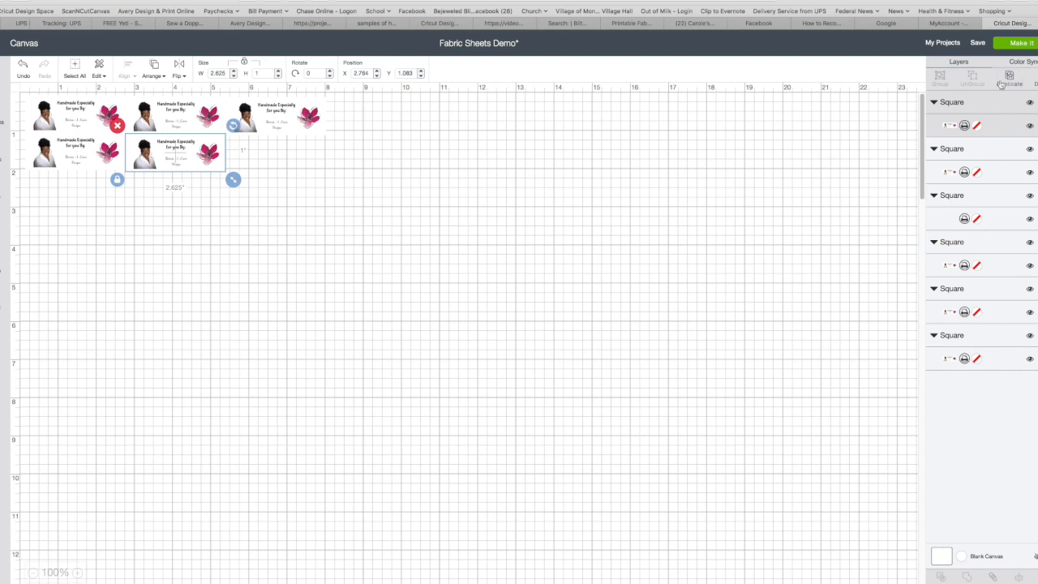
mouse_move(201, 171)
mouse_down()
mouse_move(235, 179)
mouse_move(202, 170)
mouse_up()
click(300, 178)
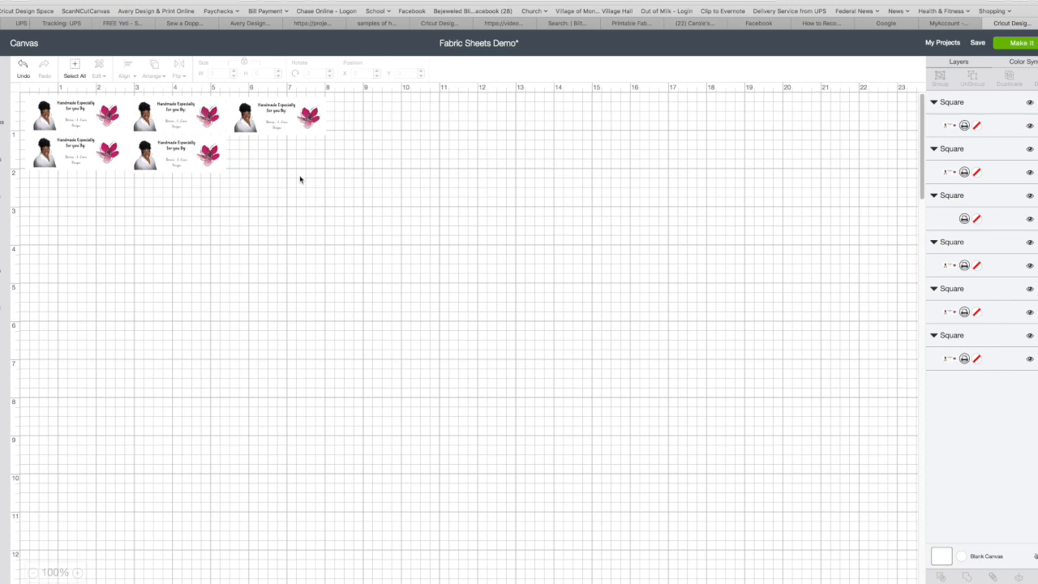
click(188, 168)
- Nudge the row-two label up, then drag it and the blank label box out of the way
key(Up)
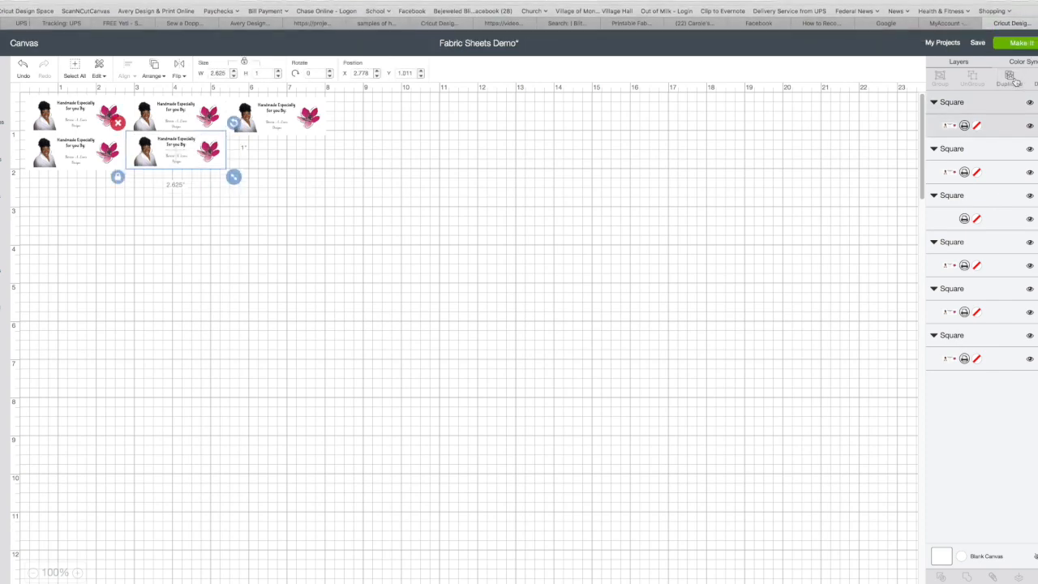
click(327, 197)
click(204, 167)
click(384, 228)
drag(213, 164, 319, 266)
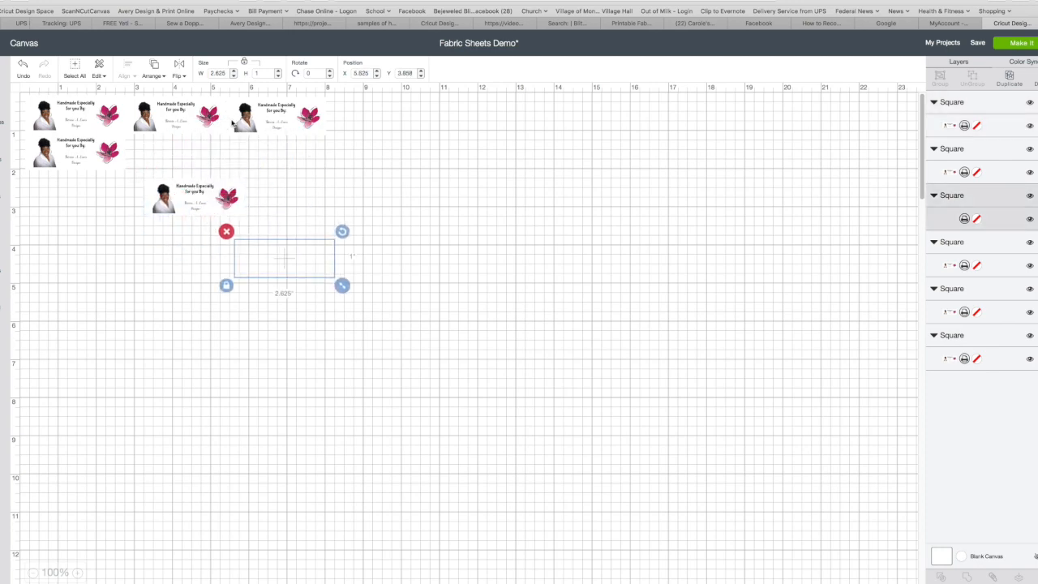
drag(199, 128, 203, 153)
drag(312, 277, 198, 174)
drag(300, 159, 361, 174)
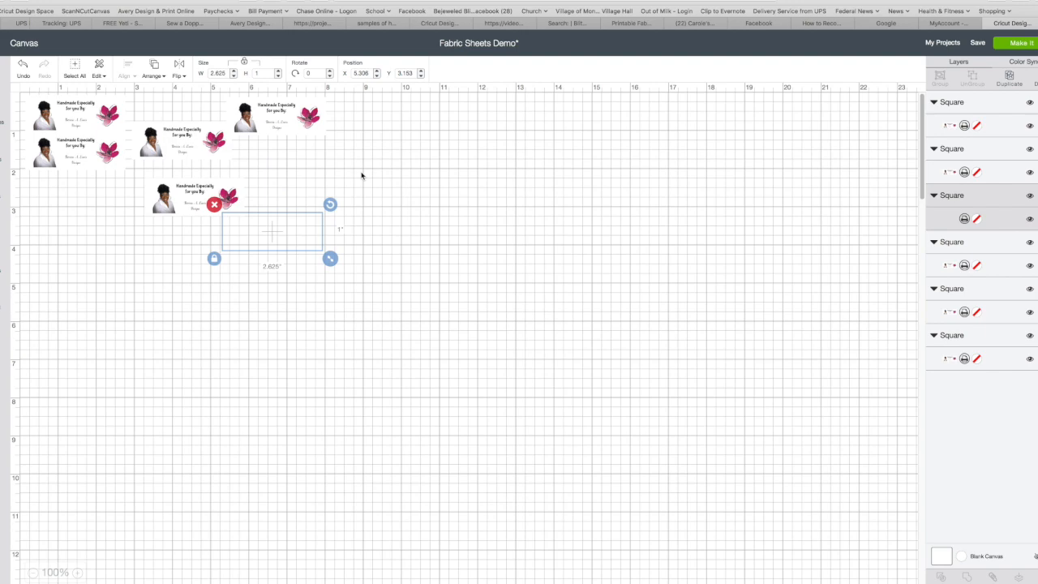
- Rearrange the labels into a tight block of three across the top and two below
click(192, 147)
click(214, 207)
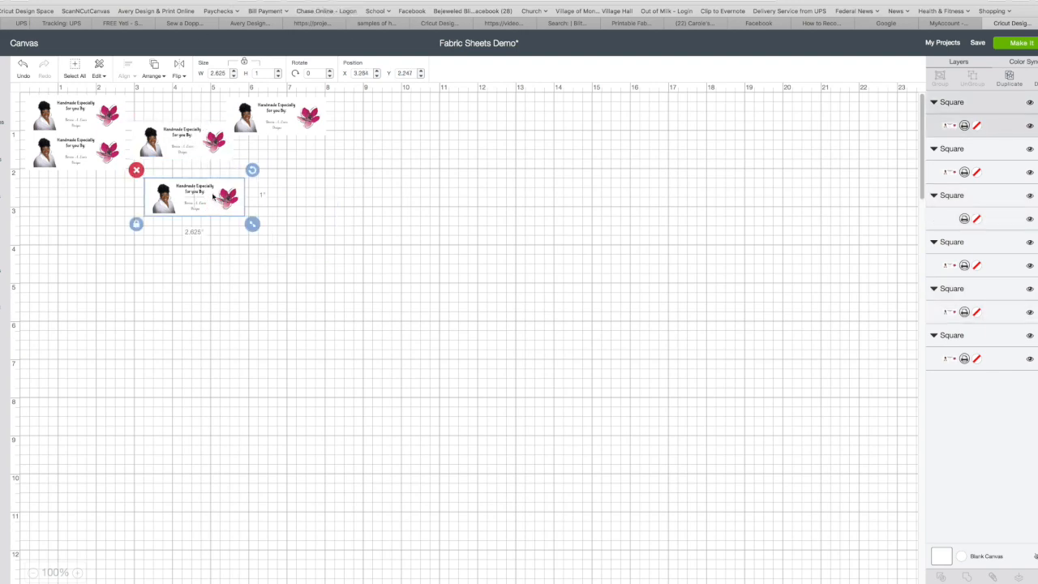
drag(214, 208, 337, 212)
drag(212, 157, 219, 209)
drag(281, 138, 335, 162)
drag(306, 108, 346, 139)
drag(178, 189, 165, 118)
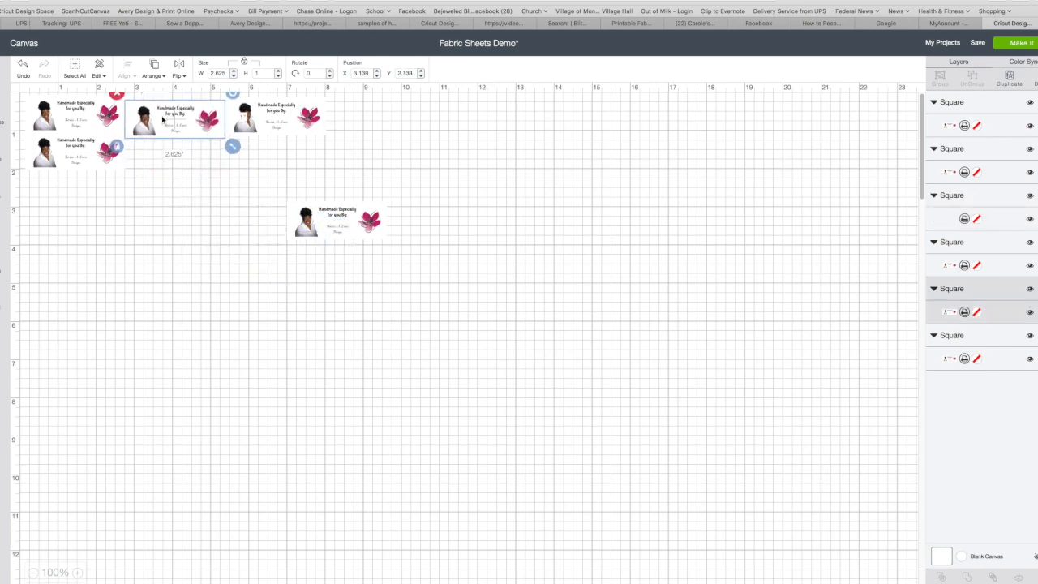
click(339, 233)
drag(339, 234, 177, 166)
click(211, 243)
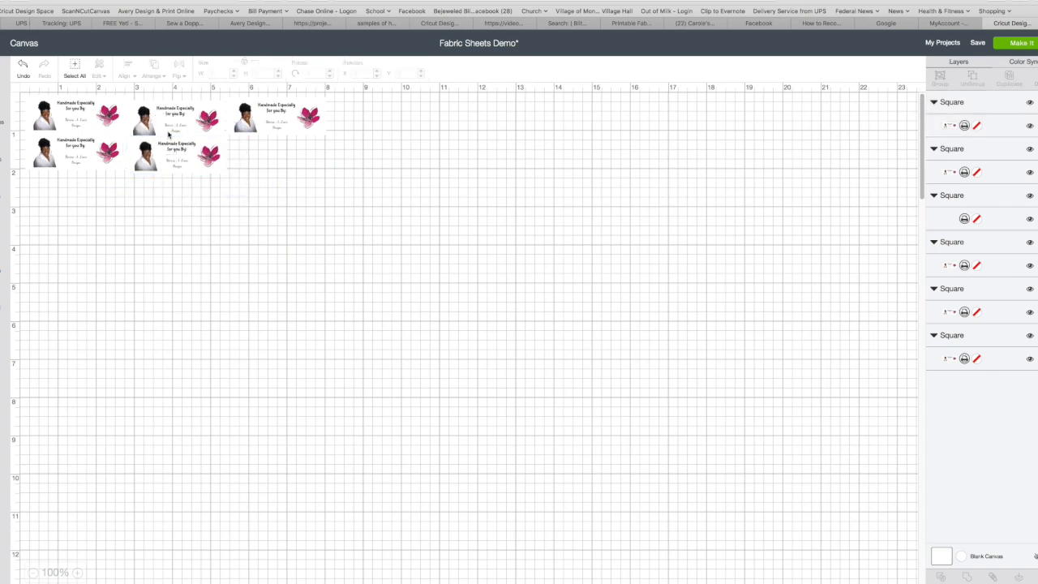
click(297, 130)
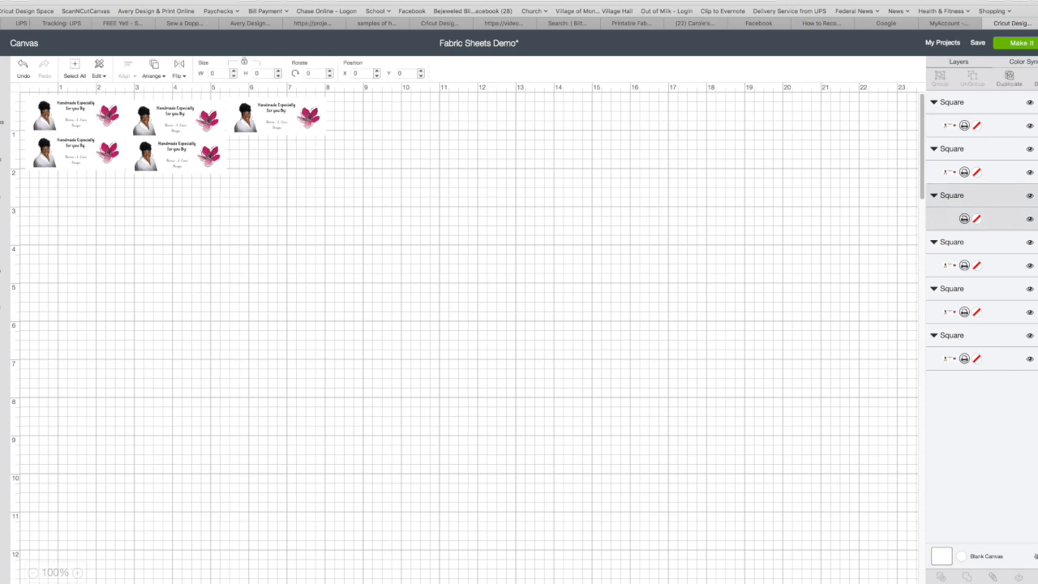
click(1032, 197)
click(1032, 197)
click(1031, 197)
click(1031, 197)
click(175, 160)
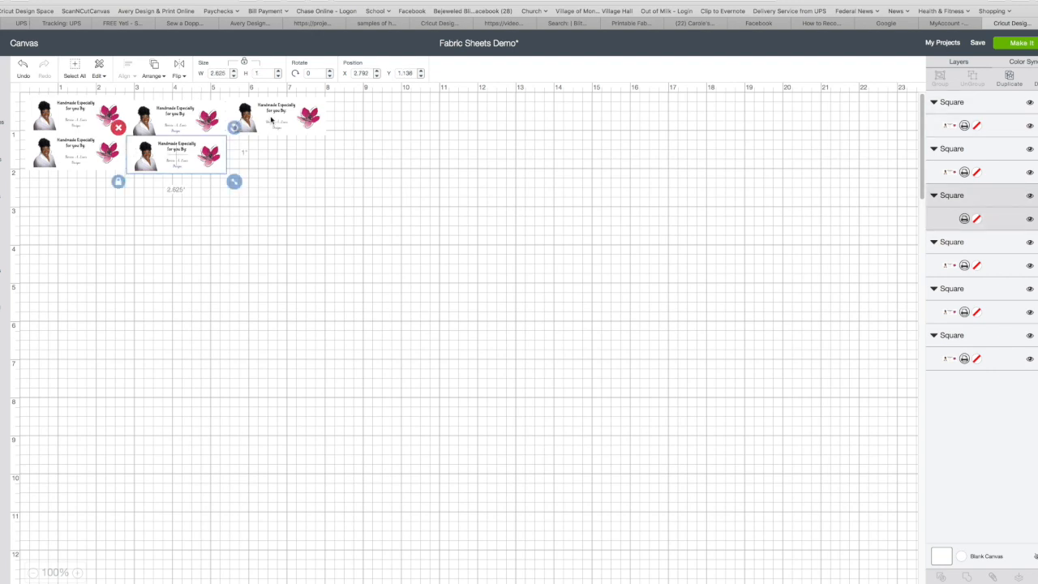
click(217, 122)
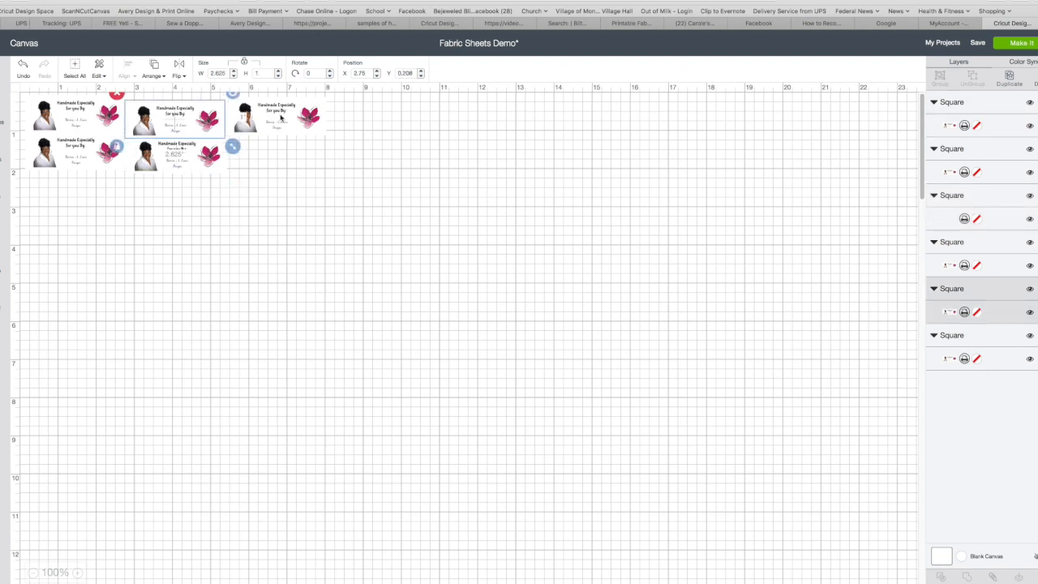
click(170, 148)
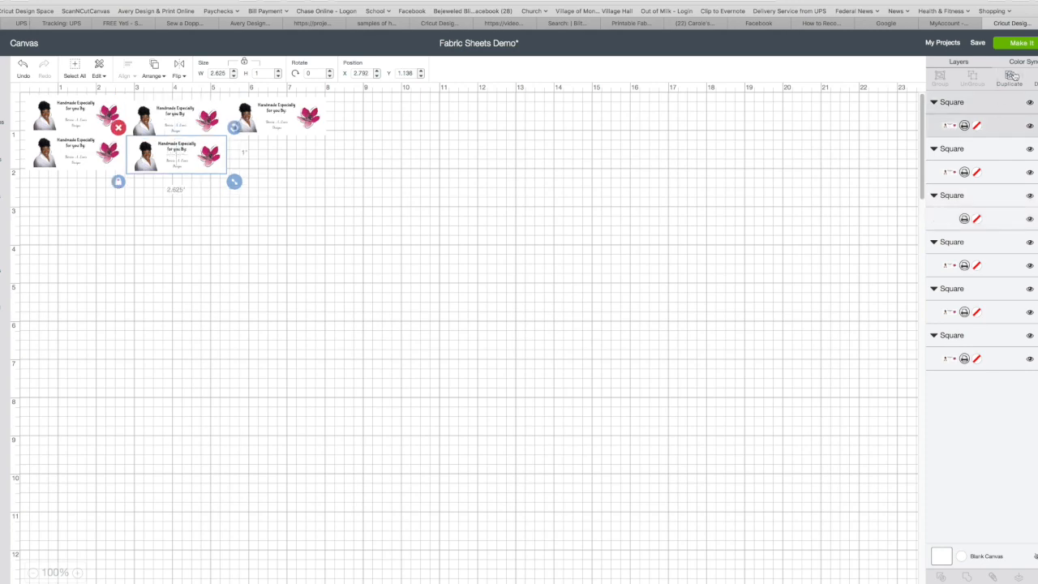
click(172, 182)
click(48, 158)
click(72, 113)
click(151, 221)
click(73, 154)
mouse_move(74, 156)
mouse_down()
mouse_move(128, 156)
mouse_move(62, 157)
mouse_move(75, 158)
mouse_up()
click(215, 245)
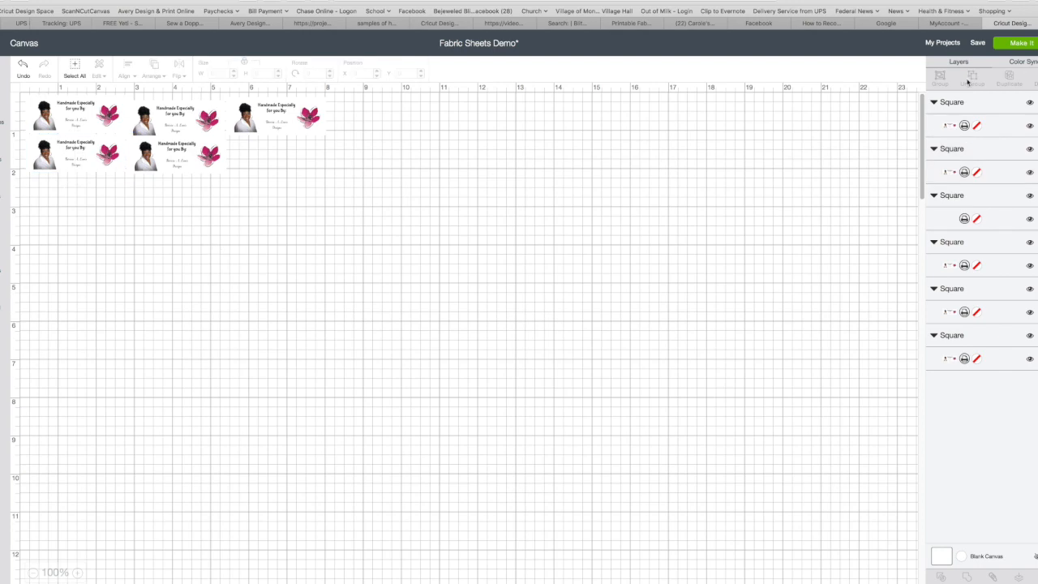
click(191, 162)
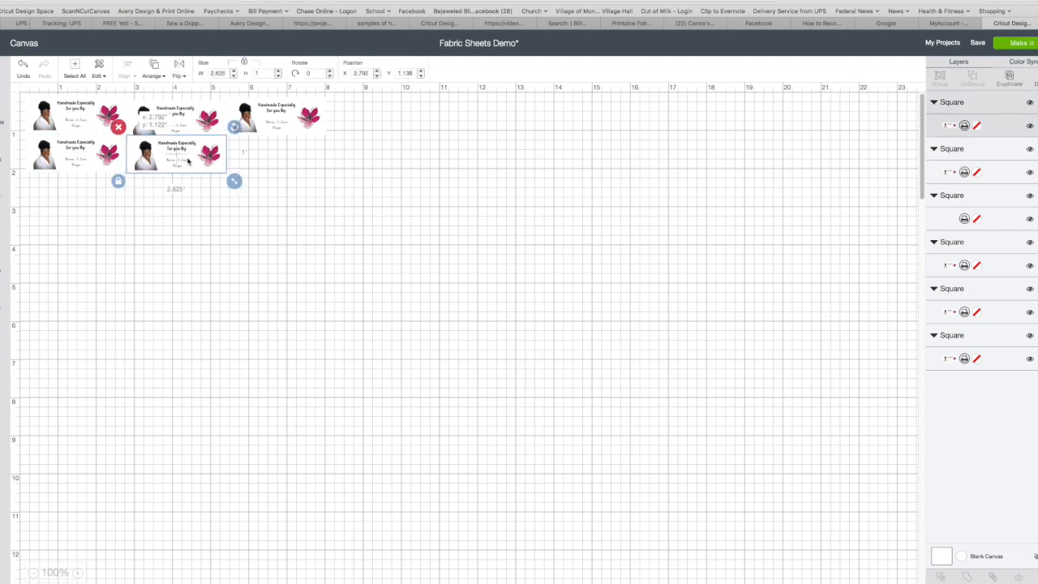
click(242, 205)
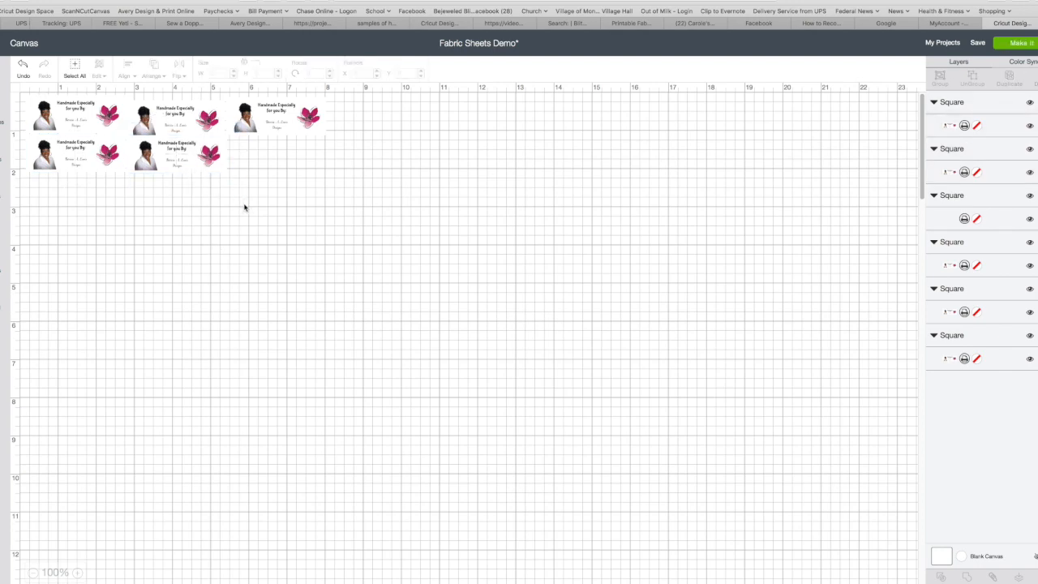
click(91, 166)
shift+click(172, 164)
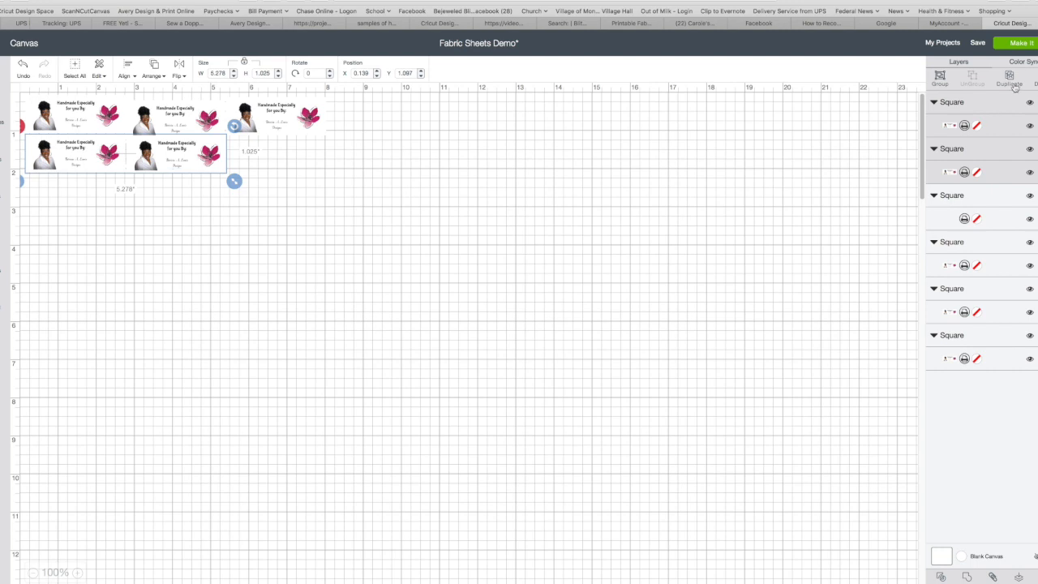
click(252, 242)
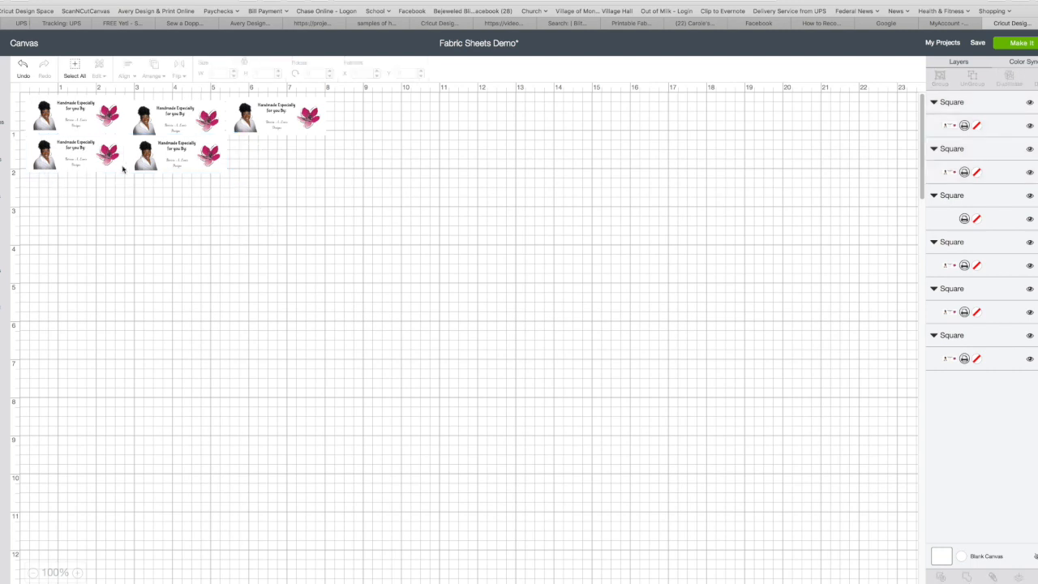
click(47, 117)
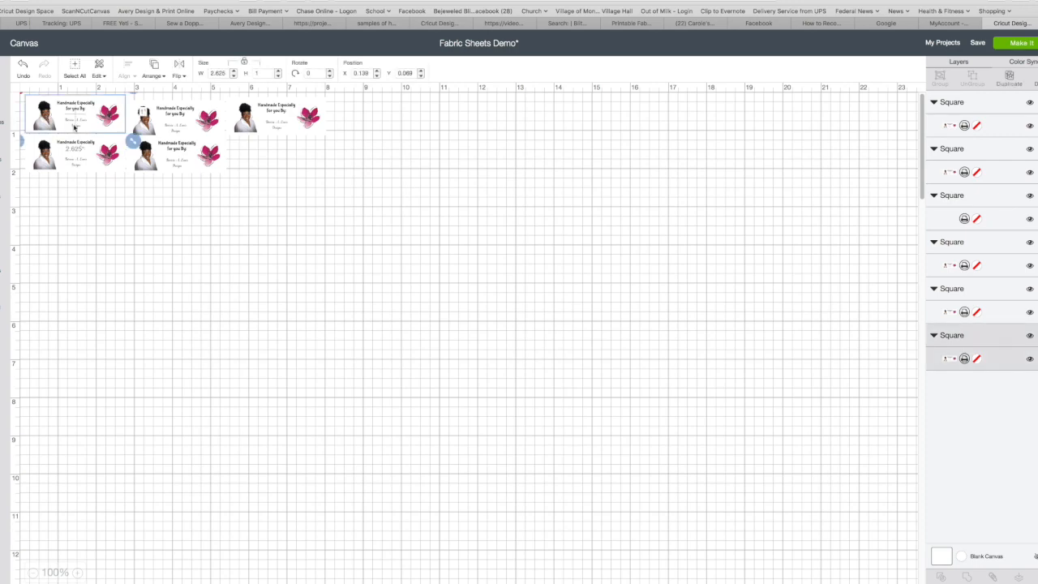
click(188, 162)
click(307, 225)
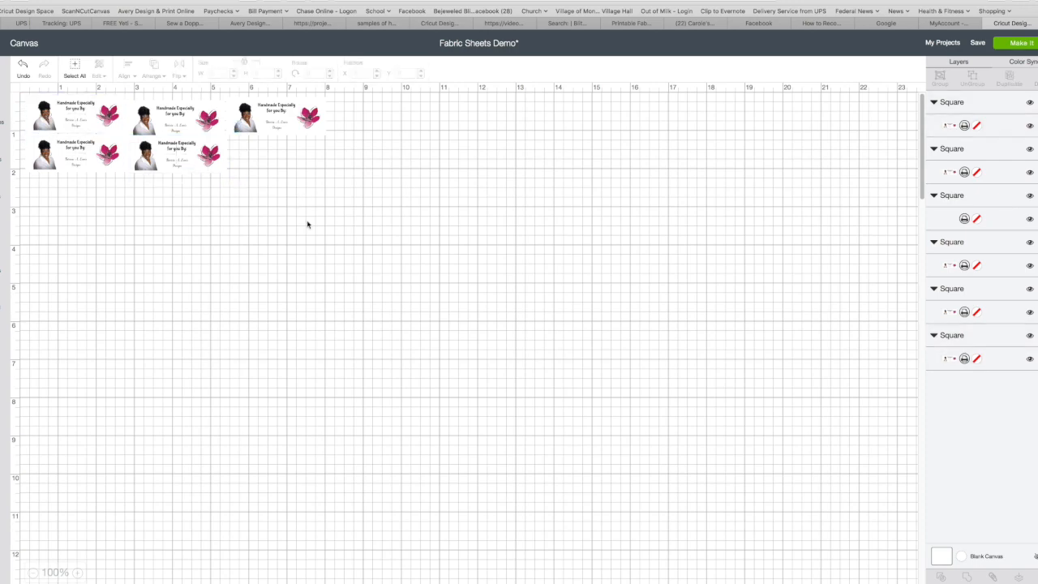
- Select all five labels using Ctrl+A, a box selection, and clicking each label in turn
key(ctrl+a)
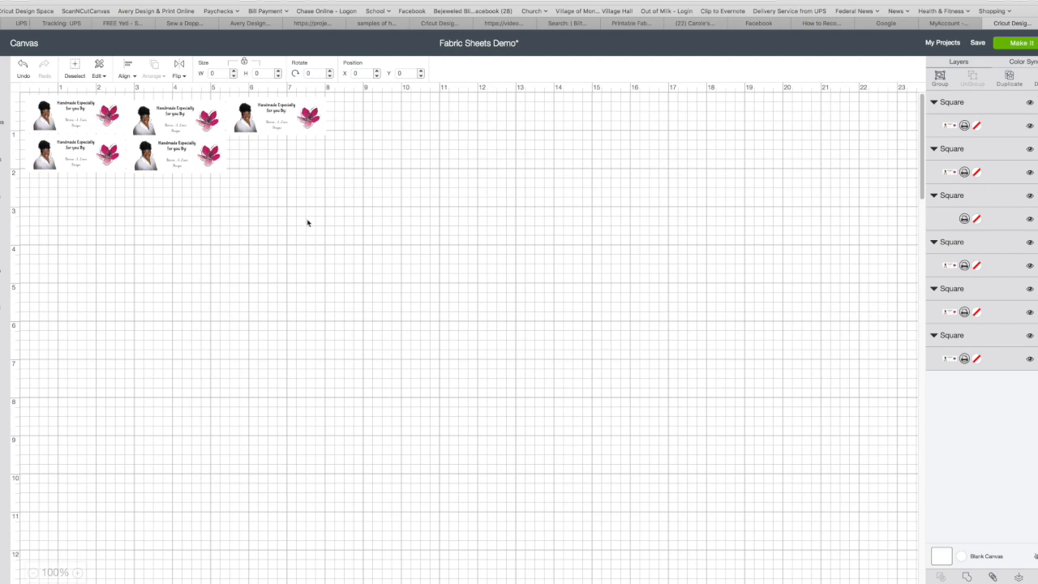
click(322, 199)
drag(254, 162, 27, 97)
click(137, 208)
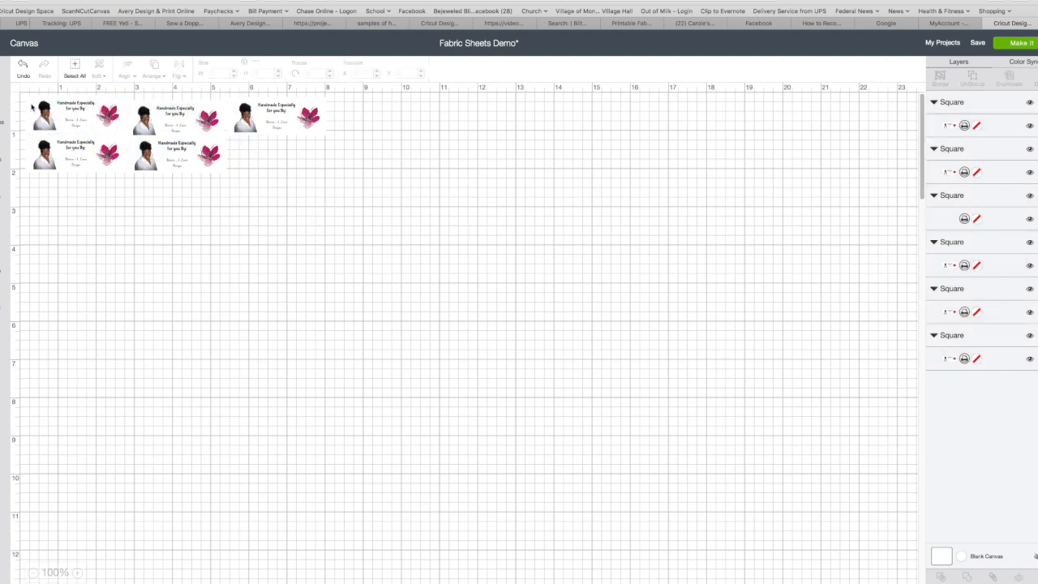
click(31, 106)
shift+click(151, 118)
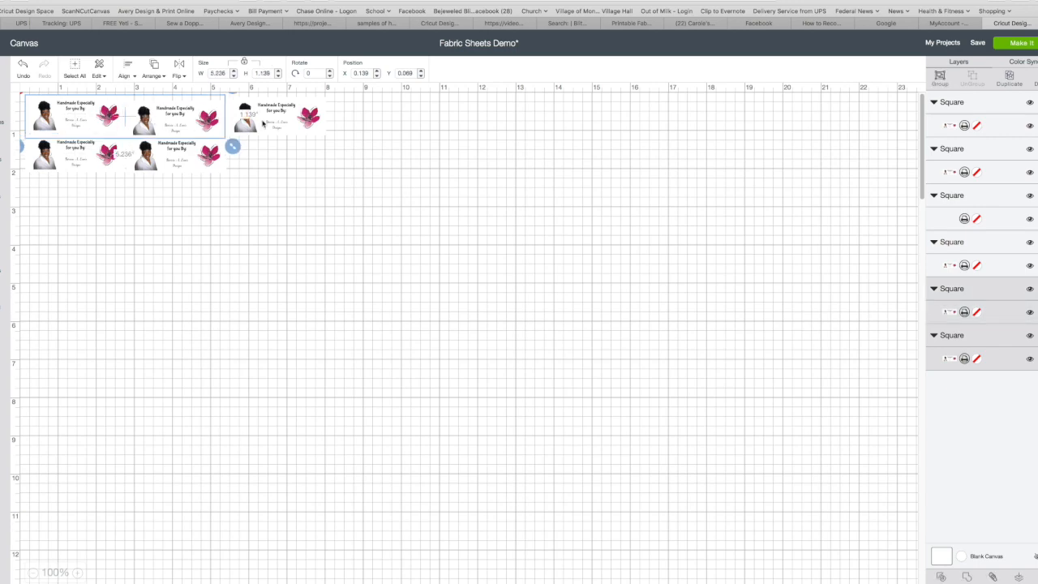
shift+click(296, 121)
shift+click(148, 160)
shift+click(75, 164)
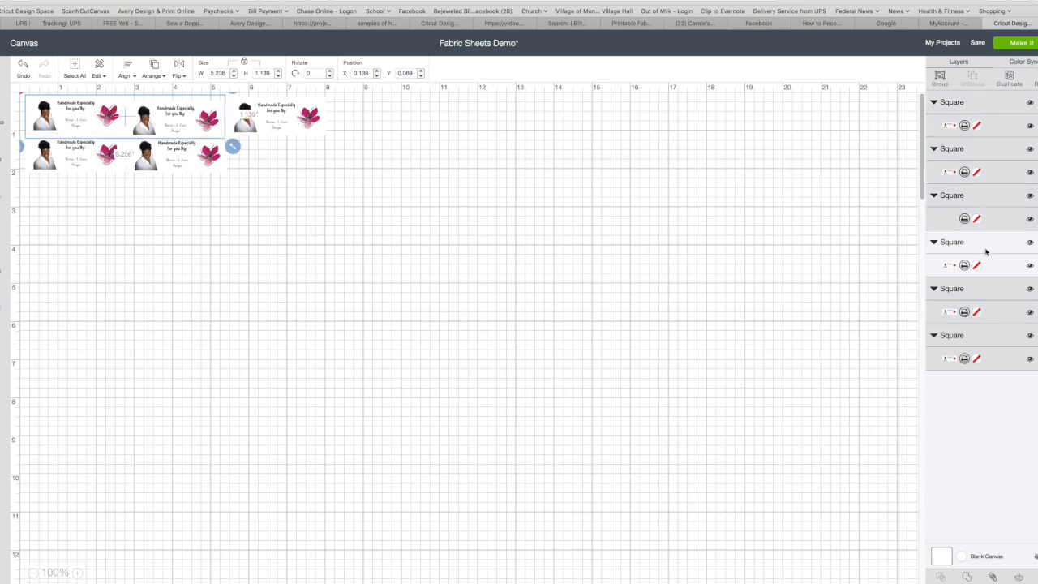
- Select every object on the canvas again and attach all the labels into one layer
click(985, 252)
click(316, 175)
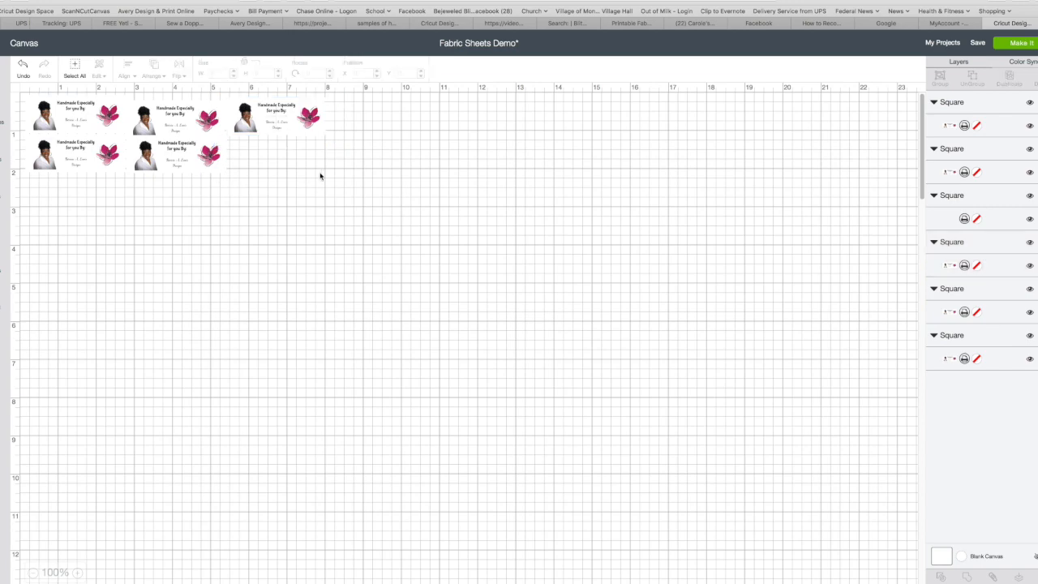
key(ctrl+a)
click(340, 206)
click(75, 68)
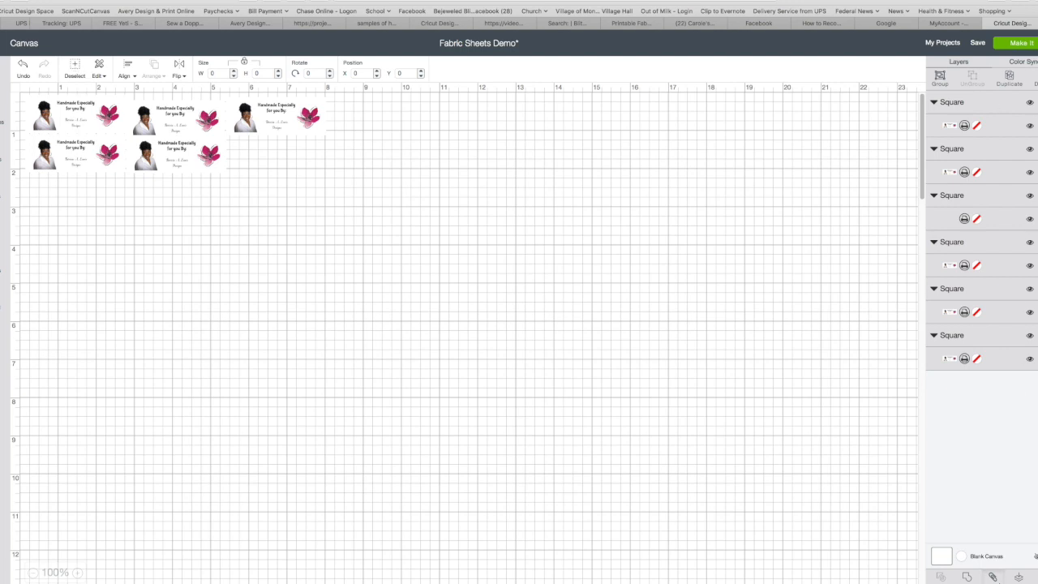
click(992, 577)
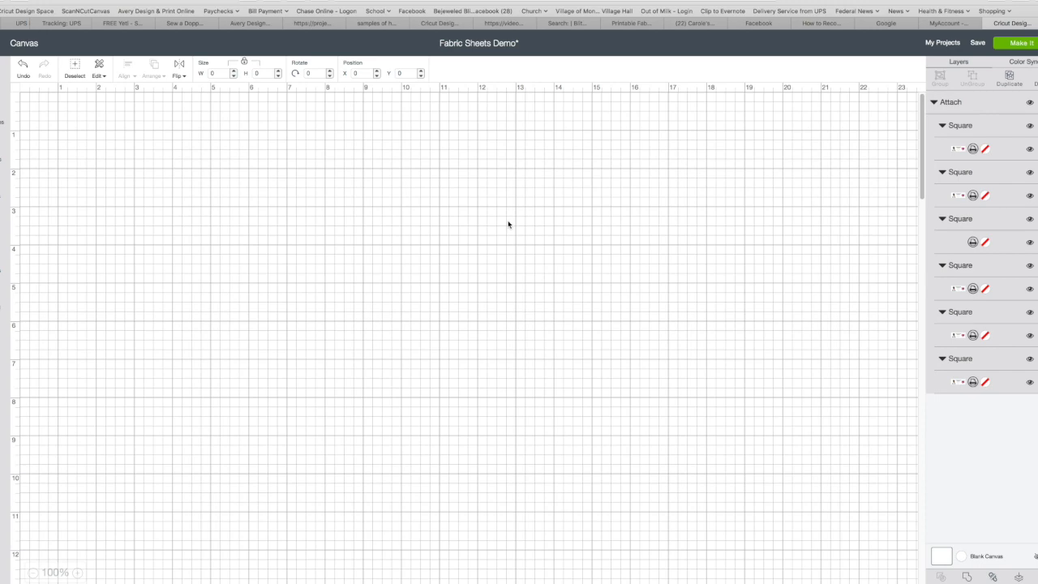
- Deselect the labels, dismiss the Wi-Fi list, and send the attached labels to Make It
click(504, 192)
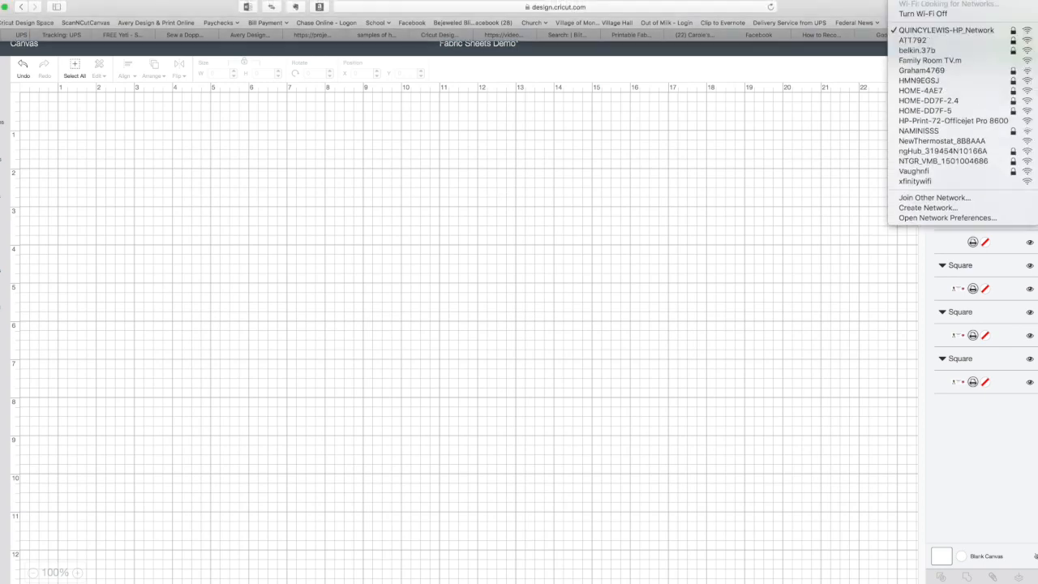
click(716, 141)
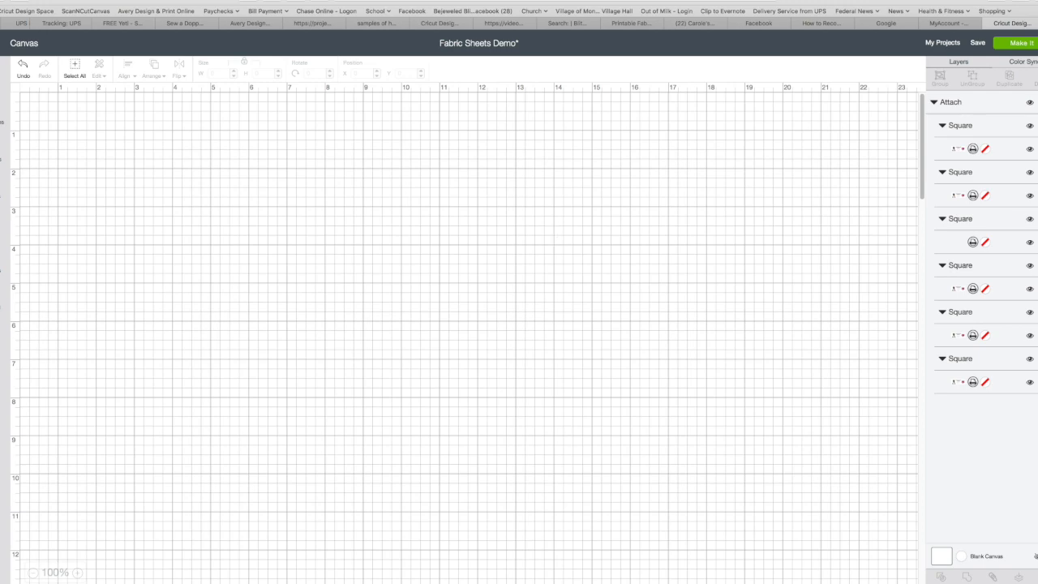
click(898, 1)
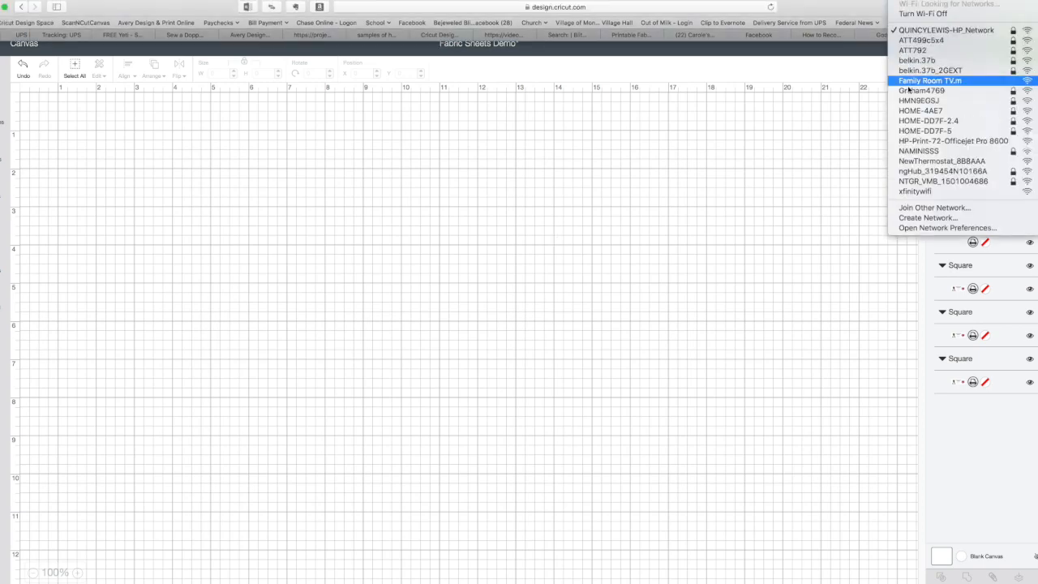
click(915, 191)
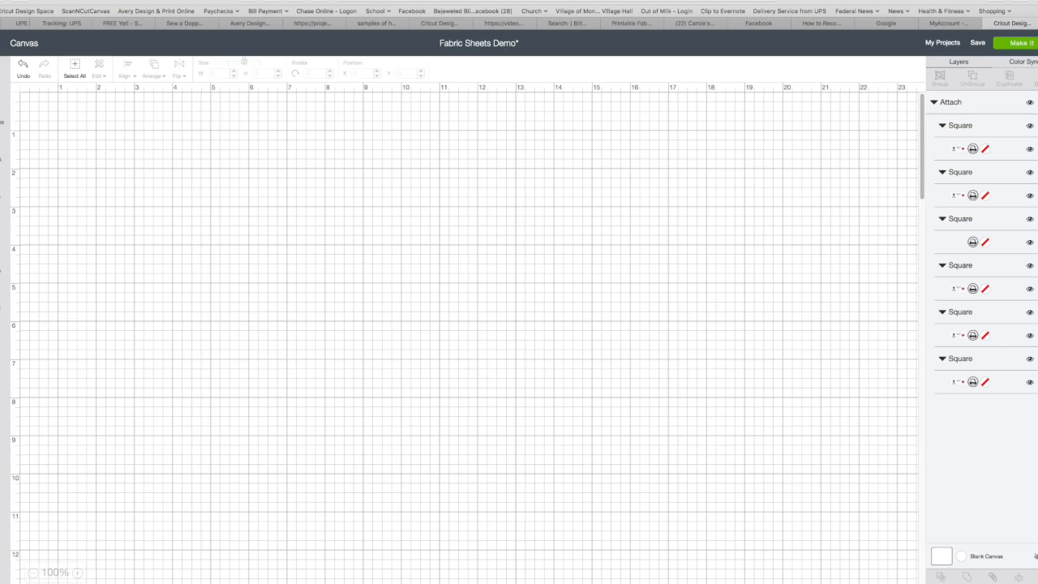
click(1026, 43)
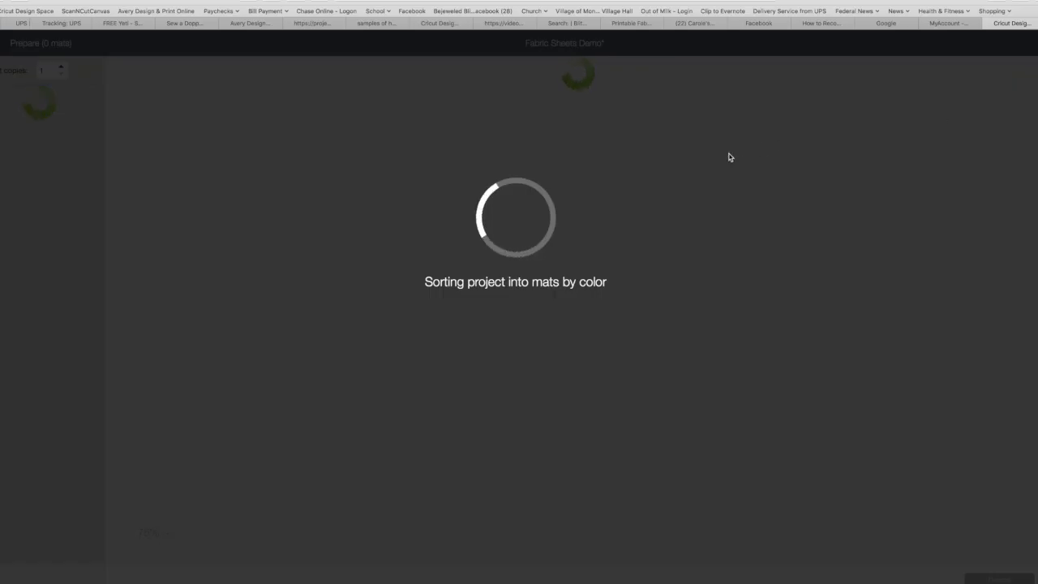